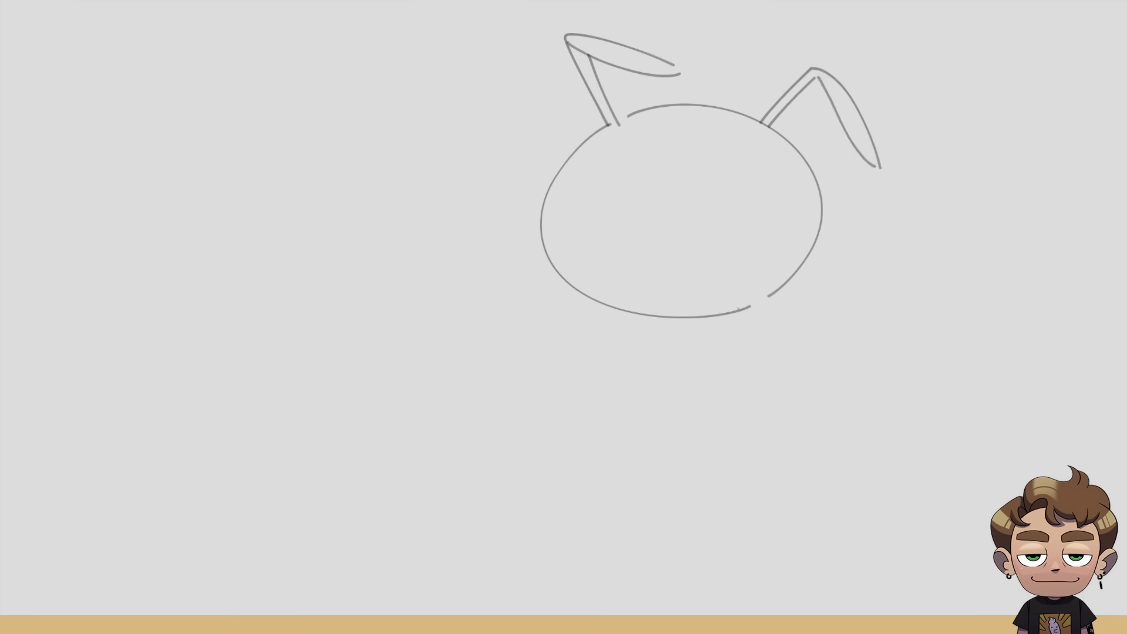
- Sketch the round face outline inside the bunny head
mouse_move(747, 305)
mouse_down()
mouse_move(707, 314)
mouse_move(695, 186)
mouse_up()
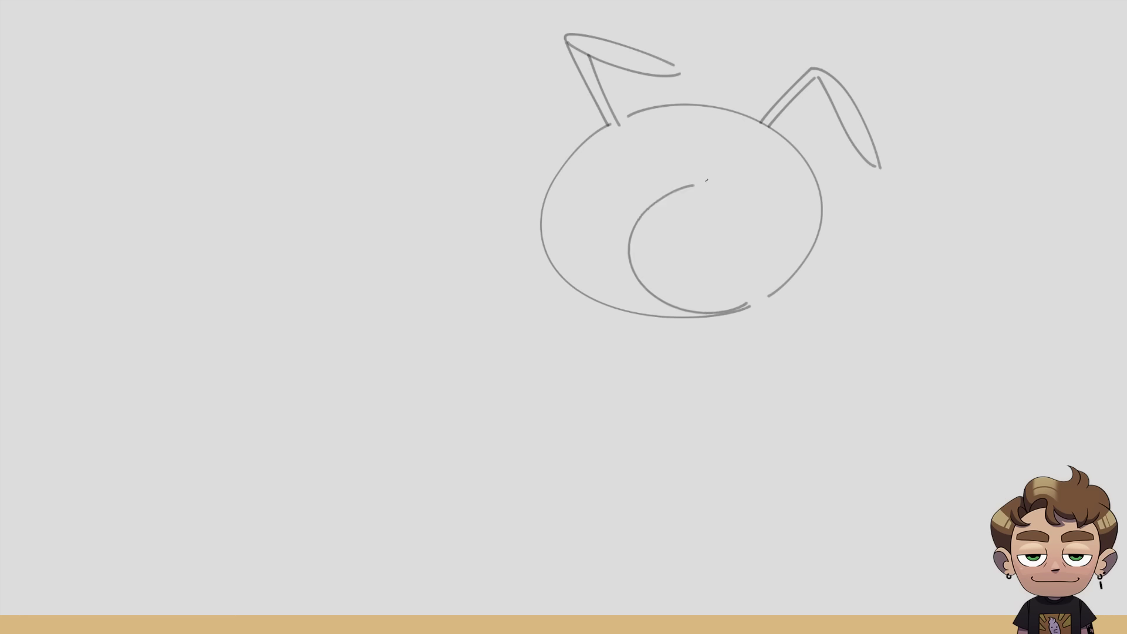
key(ctrl+z)
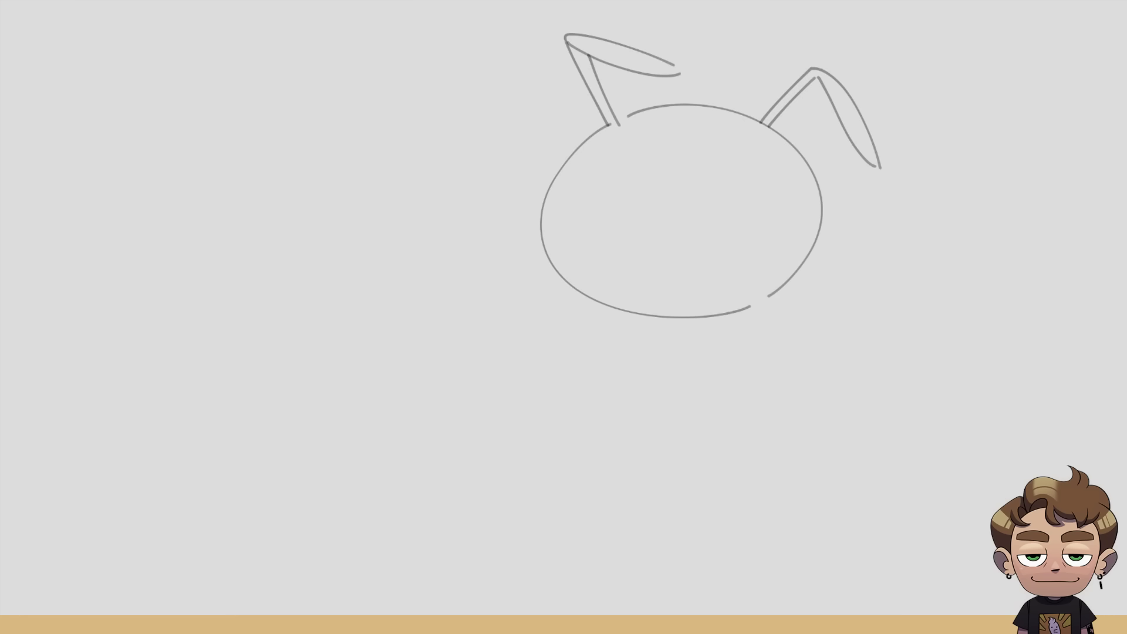
mouse_move(756, 253)
mouse_down()
mouse_move(695, 175)
mouse_move(766, 241)
mouse_up()
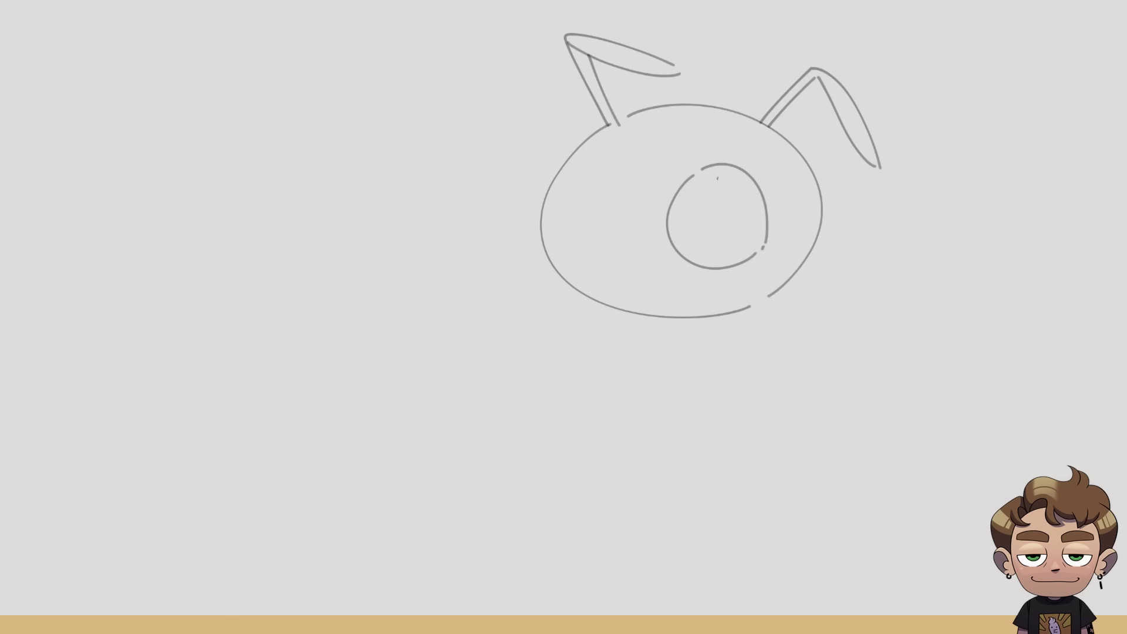
- Draw a long arm reaching left from the head, then add a nose stroke in the face
drag(611, 308, 544, 277)
key(ctrl+z)
mouse_move(613, 316)
mouse_down()
mouse_move(609, 296)
mouse_move(564, 277)
mouse_move(403, 251)
mouse_up()
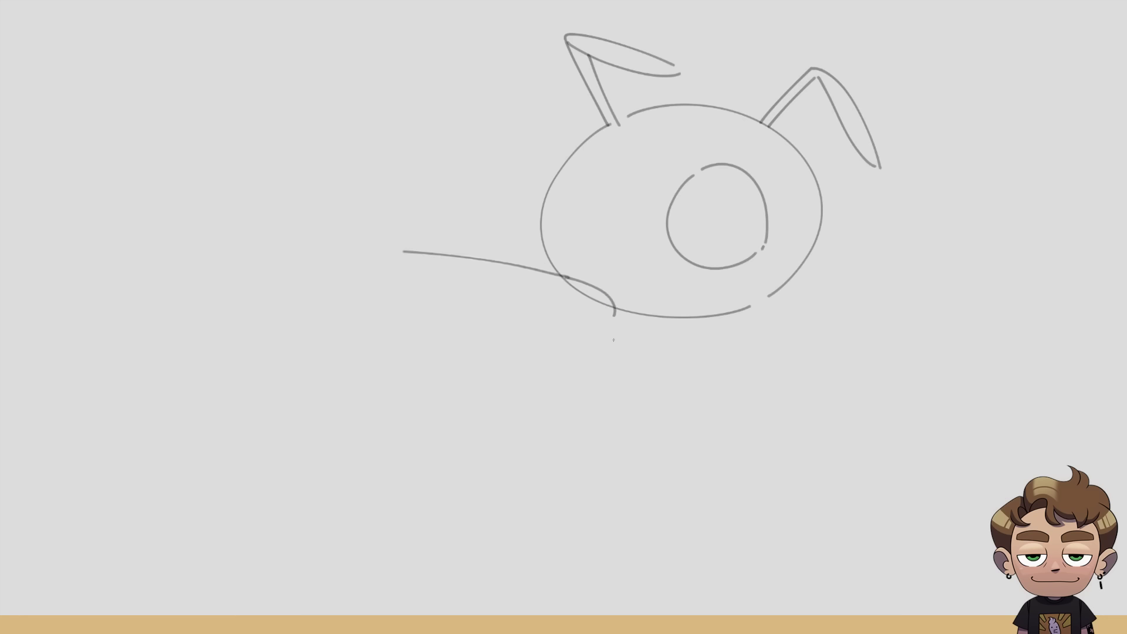
drag(607, 332, 392, 386)
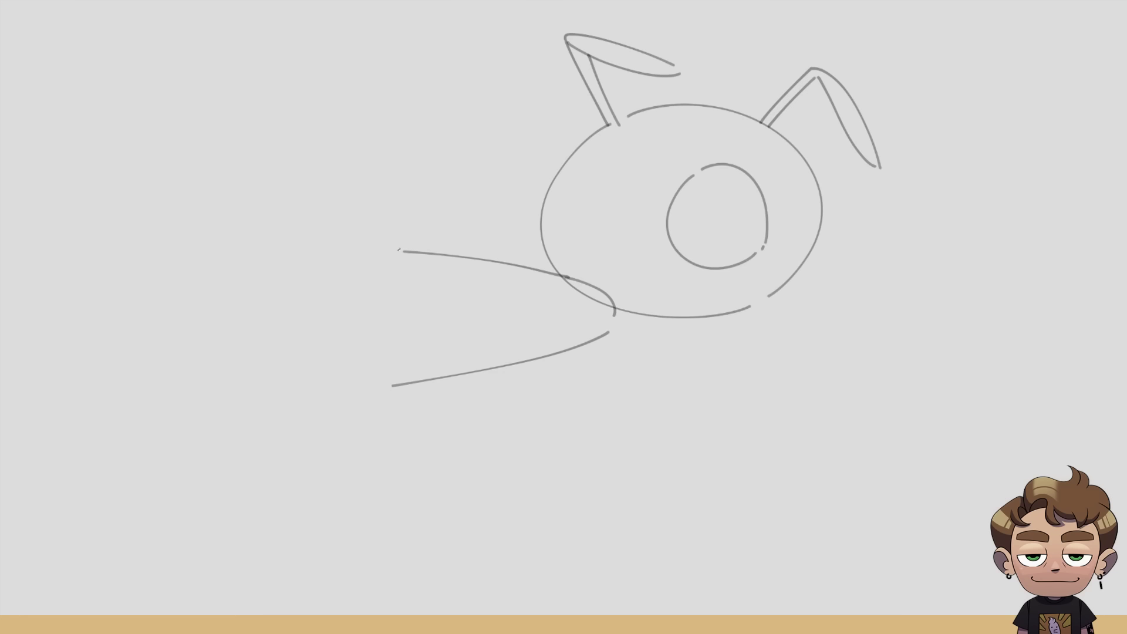
drag(398, 249, 341, 250)
drag(392, 386, 339, 313)
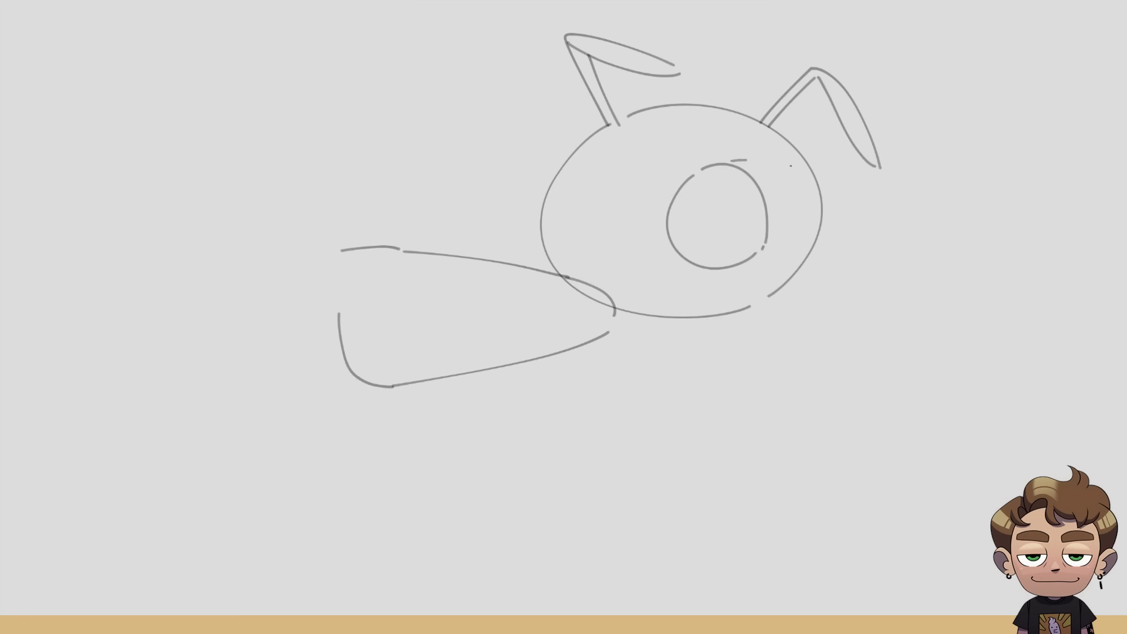
key(ctrl+z)
mouse_move(740, 194)
mouse_down()
mouse_move(729, 206)
mouse_move(740, 233)
mouse_up()
- Add a brow and right-eye stroke, and draw a rounded fist at the arm's end
mouse_move(730, 204)
mouse_down()
mouse_move(756, 194)
mouse_move(684, 193)
mouse_move(735, 208)
mouse_move(698, 197)
mouse_move(716, 205)
mouse_up()
key(ctrl+z)
key(ctrl+z)
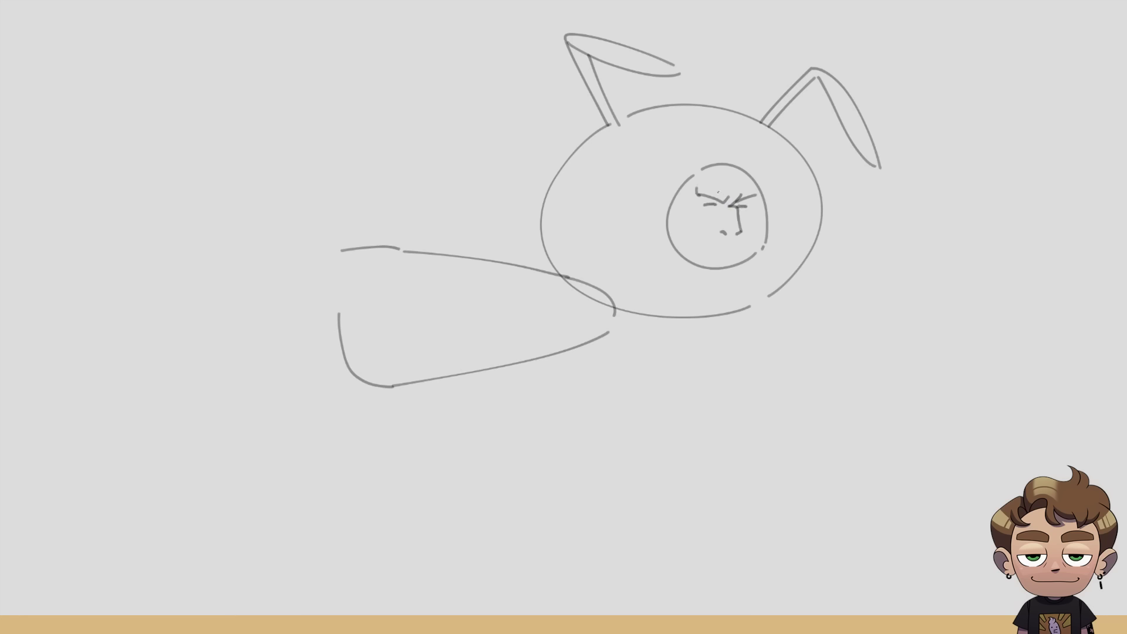
drag(753, 202, 743, 205)
mouse_move(331, 308)
mouse_down()
mouse_move(378, 247)
mouse_move(345, 307)
mouse_move(421, 355)
mouse_move(404, 374)
mouse_up()
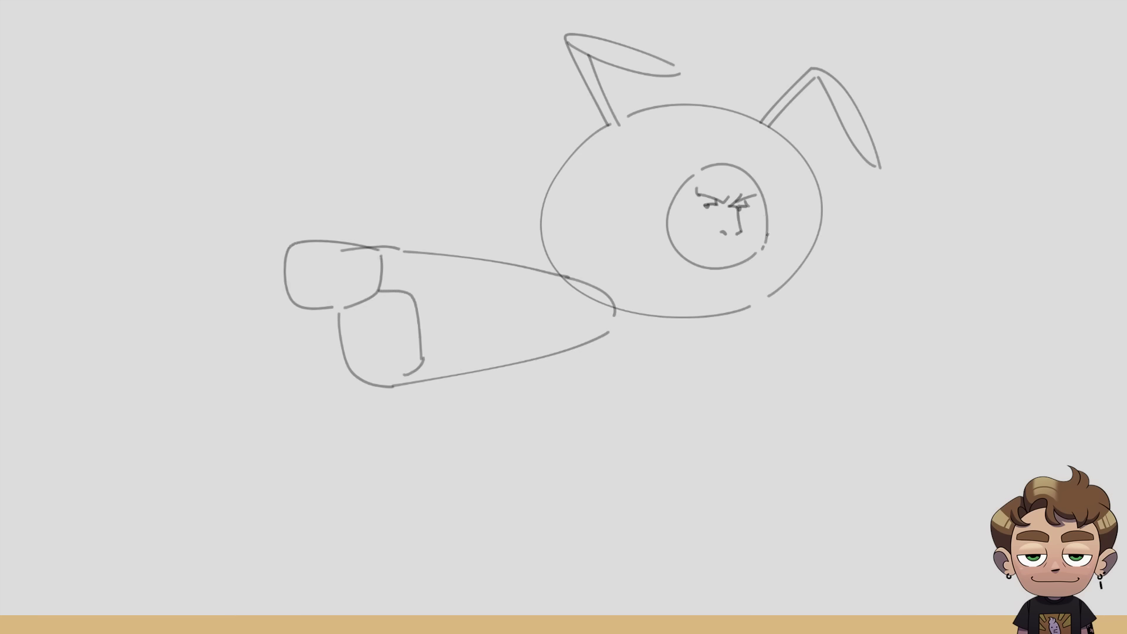
- Draw the jaw and left cheek, erase doubled lines, shade the face and thicken the brows
mouse_move(767, 230)
mouse_down()
mouse_move(761, 276)
mouse_move(685, 272)
mouse_move(765, 247)
mouse_move(685, 273)
mouse_up()
key(ctrl+z)
key(ctrl+z)
key(ctrl+z)
mouse_move(767, 216)
mouse_down()
mouse_move(746, 267)
mouse_move(684, 271)
mouse_up()
key(ctrl+z)
key(ctrl+z)
mouse_move(763, 200)
mouse_down()
mouse_move(743, 280)
mouse_move(703, 278)
mouse_up()
mouse_move(667, 227)
mouse_down()
mouse_move(682, 269)
mouse_move(704, 269)
mouse_move(738, 258)
mouse_move(772, 200)
mouse_up()
drag(757, 261, 766, 202)
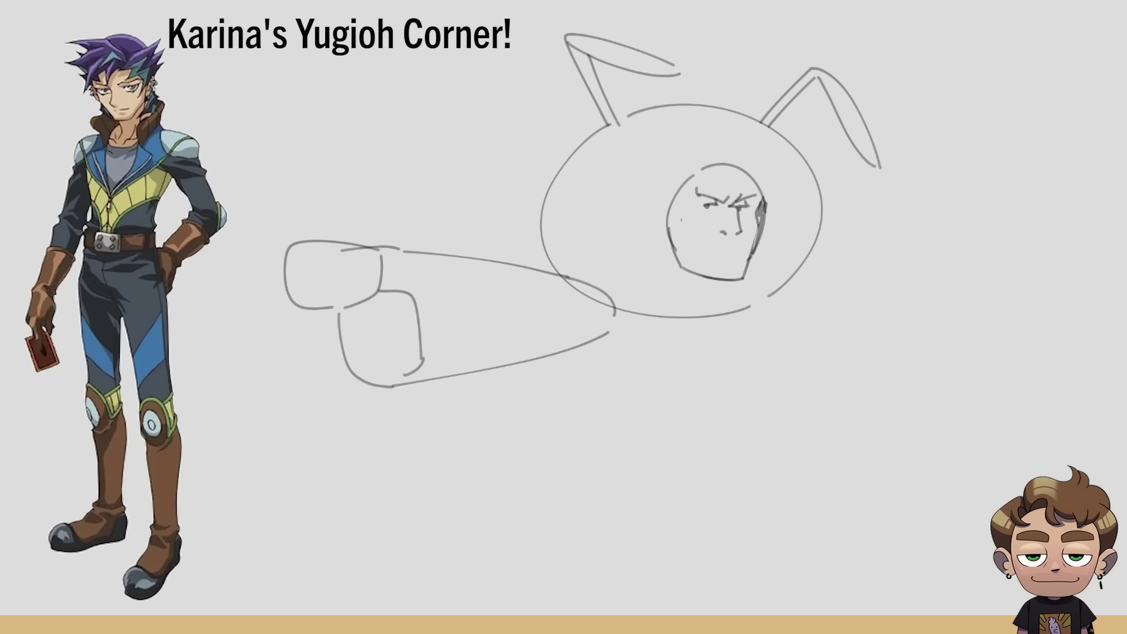
drag(681, 219, 690, 251)
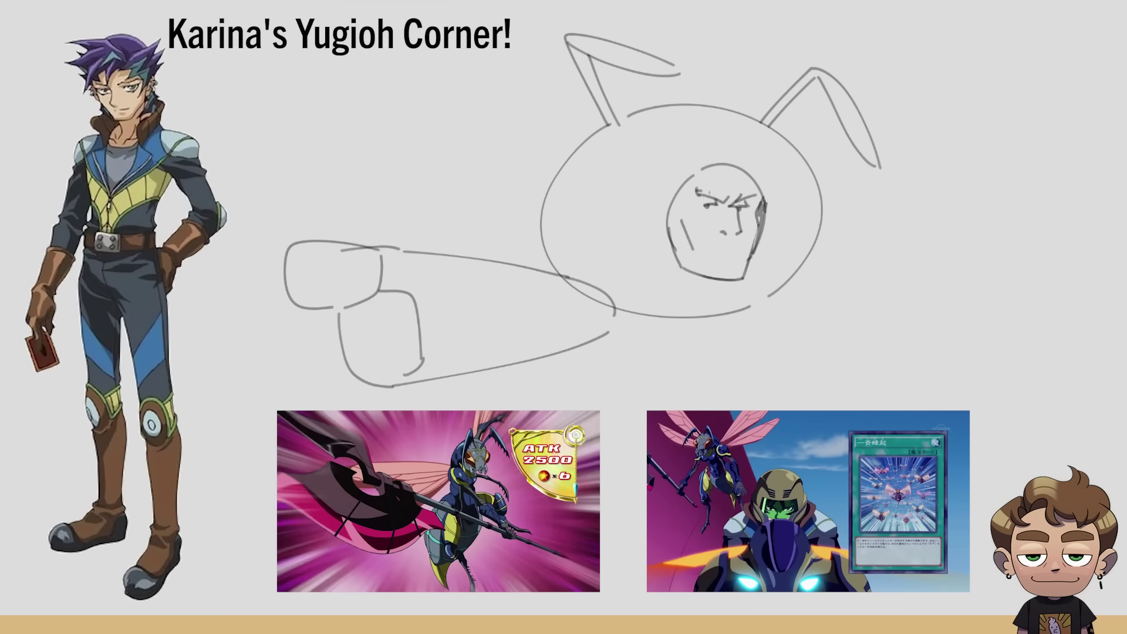
mouse_move(702, 190)
mouse_down()
mouse_move(724, 200)
mouse_move(757, 189)
mouse_move(731, 179)
mouse_move(726, 230)
mouse_up()
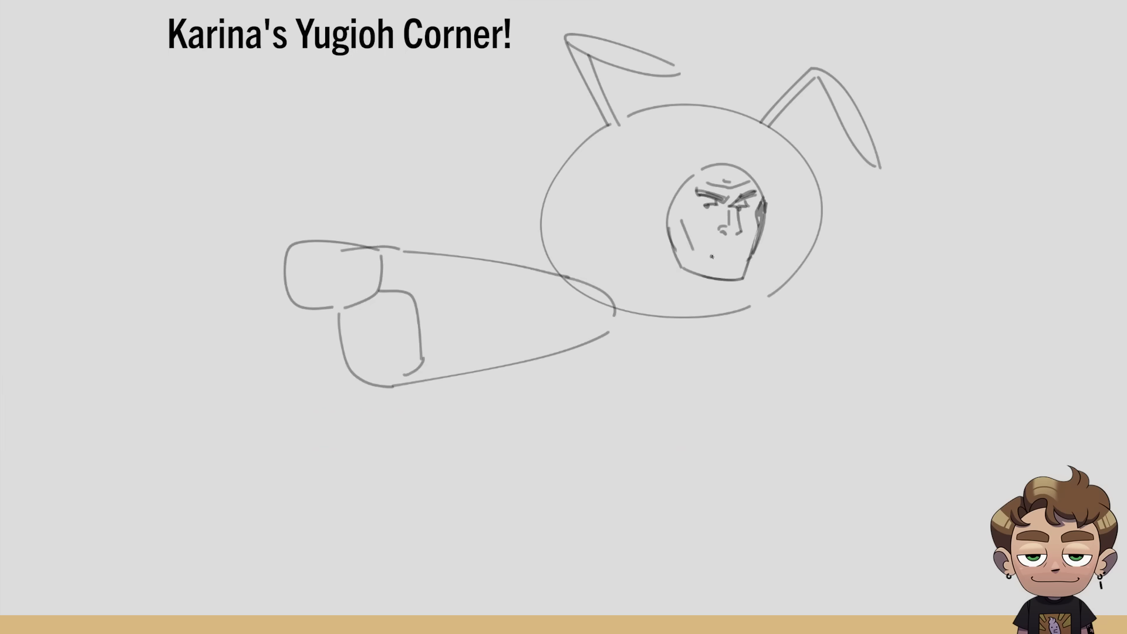
- Draw the mouth, a lower lip line and left-eye detail
drag(711, 257, 738, 256)
mouse_move(724, 262)
mouse_down()
mouse_move(738, 261)
mouse_move(732, 249)
mouse_up()
mouse_move(706, 207)
mouse_down()
mouse_move(749, 207)
mouse_move(706, 212)
mouse_move(745, 221)
mouse_move(712, 202)
mouse_up()
- Shade the cheeks, the face's left edge, the lower jaw and the top of the head
mouse_move(757, 225)
mouse_down()
mouse_move(737, 281)
mouse_move(747, 257)
mouse_up()
drag(681, 227, 697, 245)
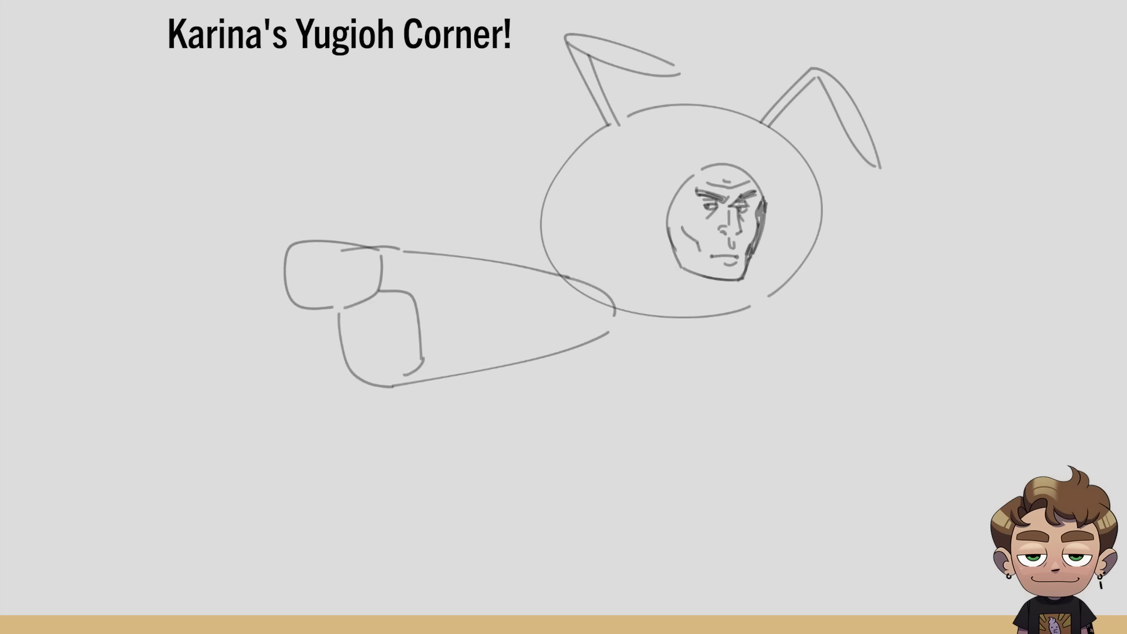
drag(675, 201, 673, 221)
drag(670, 236, 681, 261)
drag(722, 166, 730, 168)
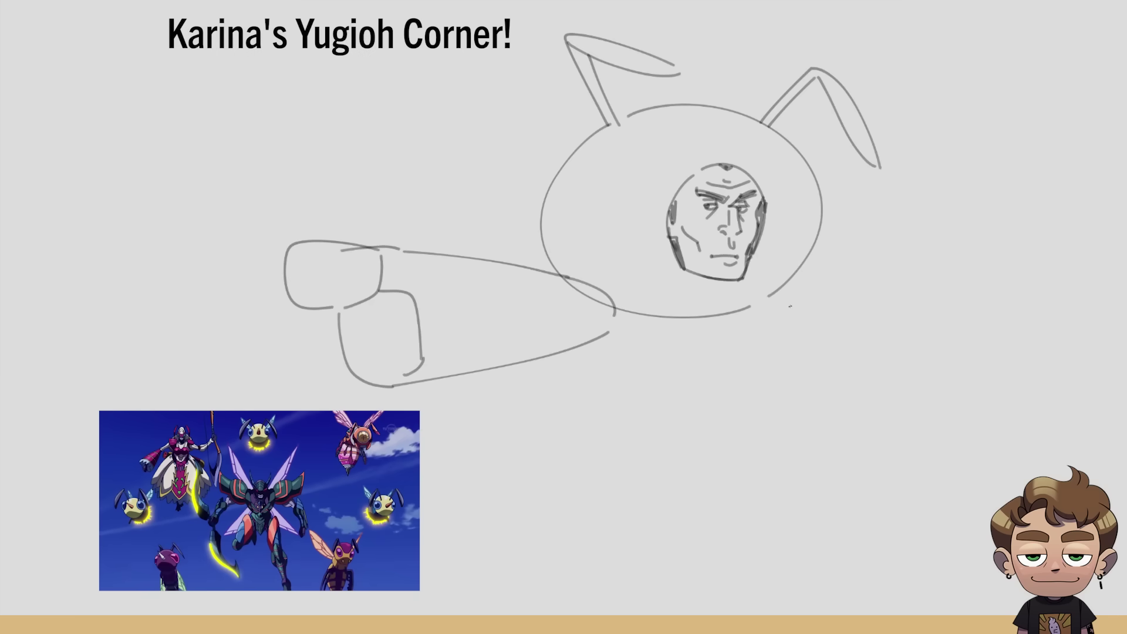
- Draw a rounded body outline below the head and arm
drag(744, 312, 735, 426)
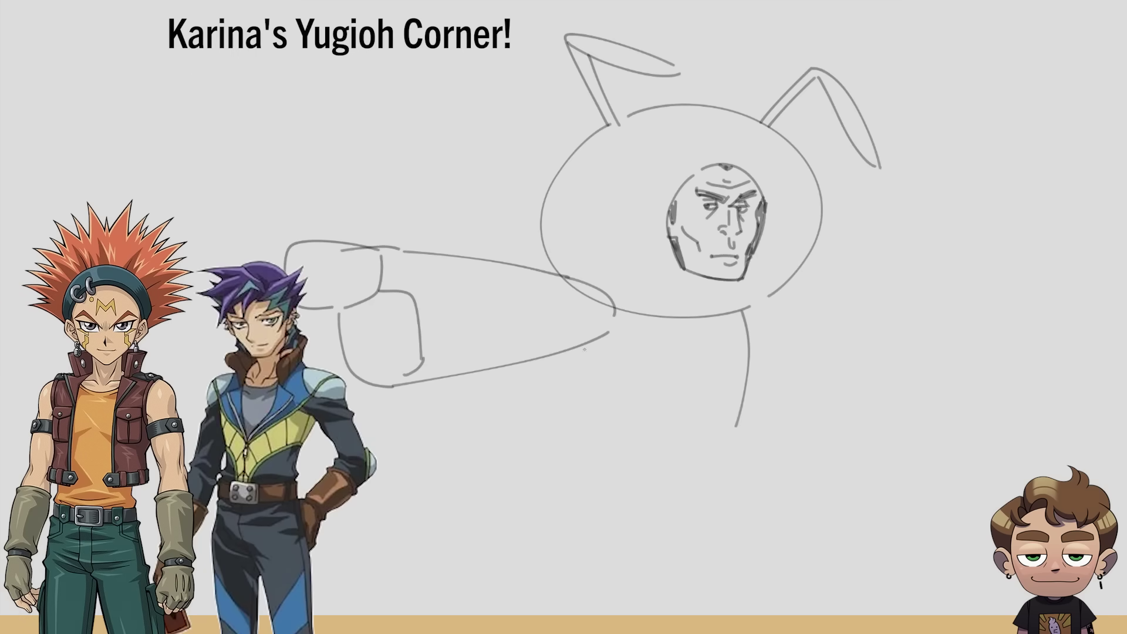
drag(578, 345, 554, 414)
key(ctrl+z)
mouse_move(566, 350)
mouse_down()
mouse_move(541, 401)
mouse_move(550, 386)
mouse_move(389, 543)
mouse_move(578, 587)
mouse_up()
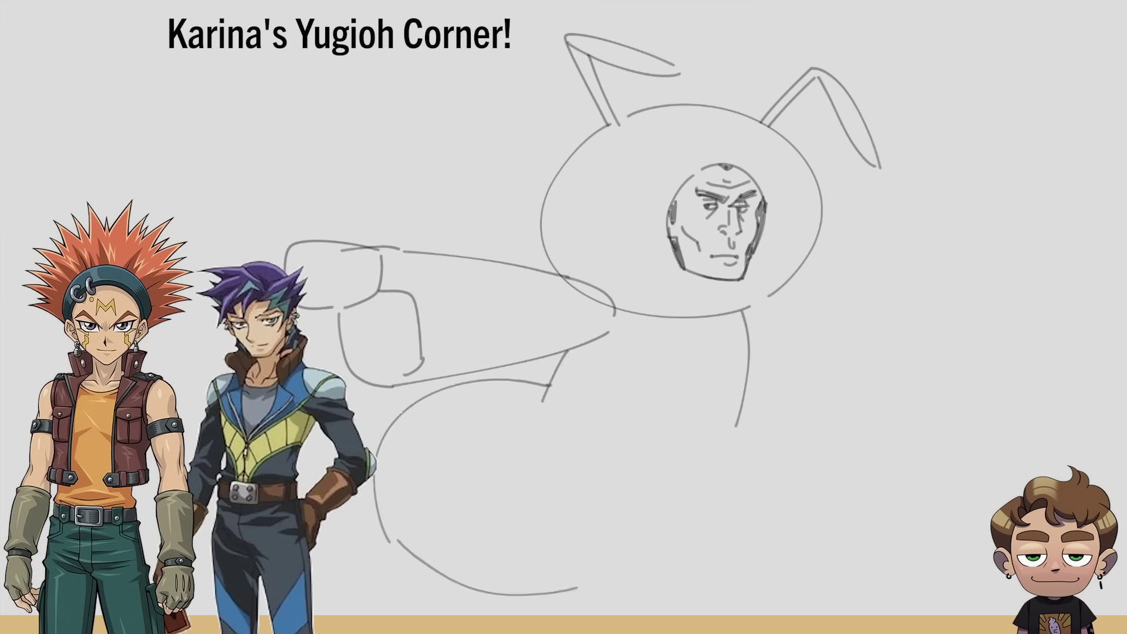
drag(736, 427, 583, 594)
key(ctrl+z)
mouse_move(731, 439)
mouse_down()
mouse_move(655, 555)
mouse_move(576, 585)
mouse_up()
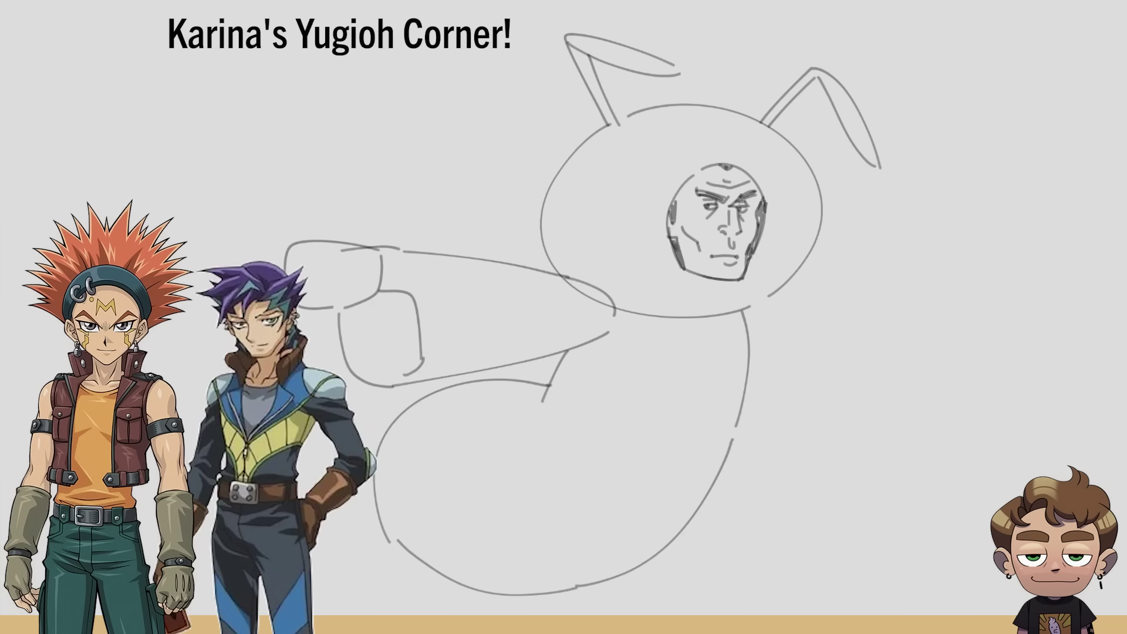
- Scale the whole sketch down and move it up and to the right
key(ctrl+t)
mouse_move(885, 31)
mouse_down()
mouse_move(855, 71)
mouse_move(772, 125)
mouse_up()
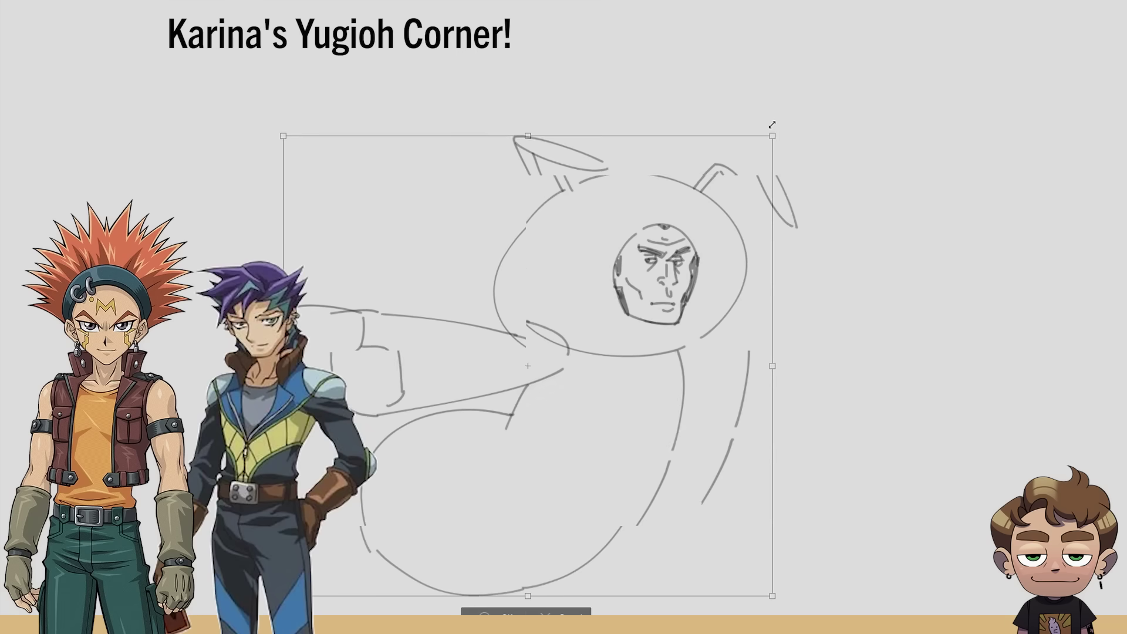
mouse_move(721, 220)
mouse_down()
mouse_move(981, 141)
mouse_move(987, 125)
mouse_up()
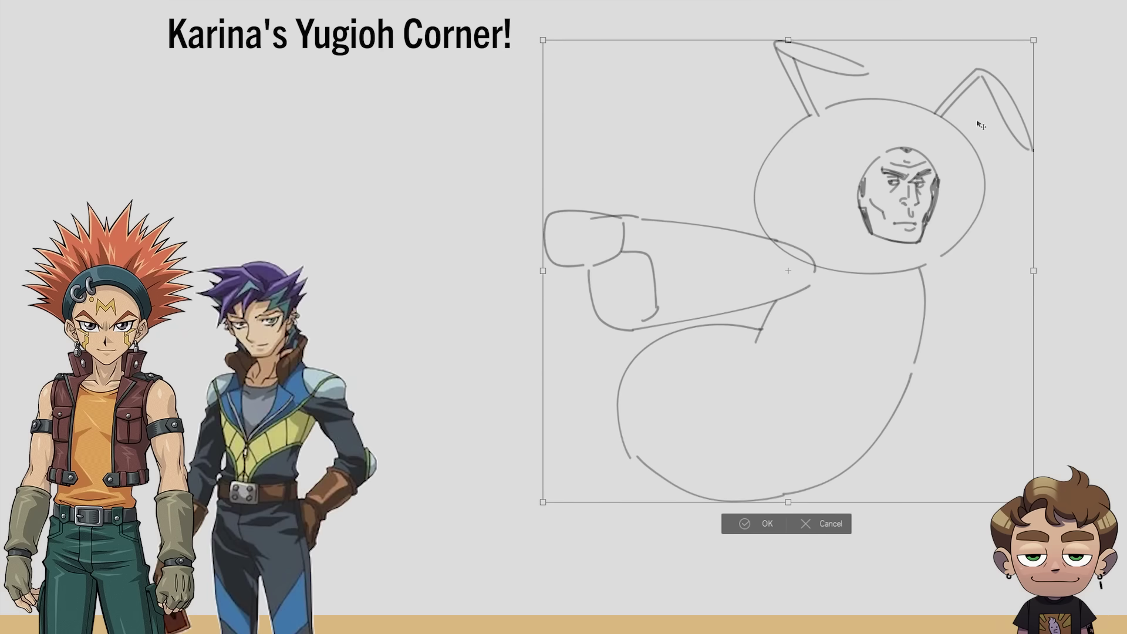
click(765, 525)
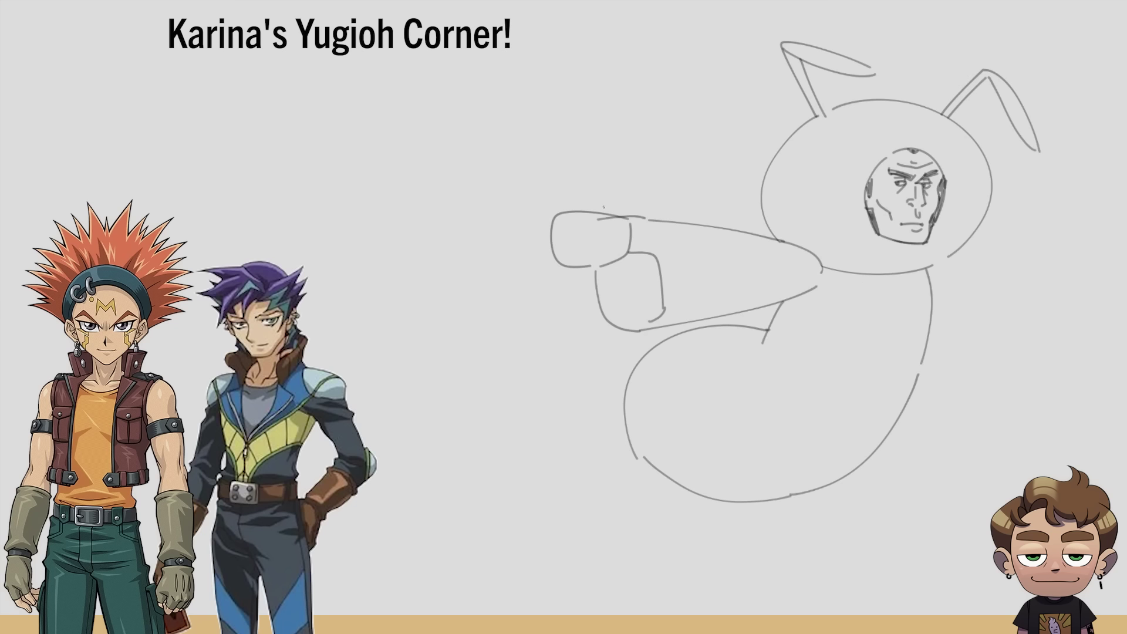
- Draw the gun's muzzle circles, barrel lines and top sight pointing left from the fist
drag(610, 214, 446, 197)
key(ctrl+z)
mouse_move(613, 216)
mouse_down()
mouse_move(411, 221)
mouse_move(413, 81)
mouse_move(456, 76)
mouse_up()
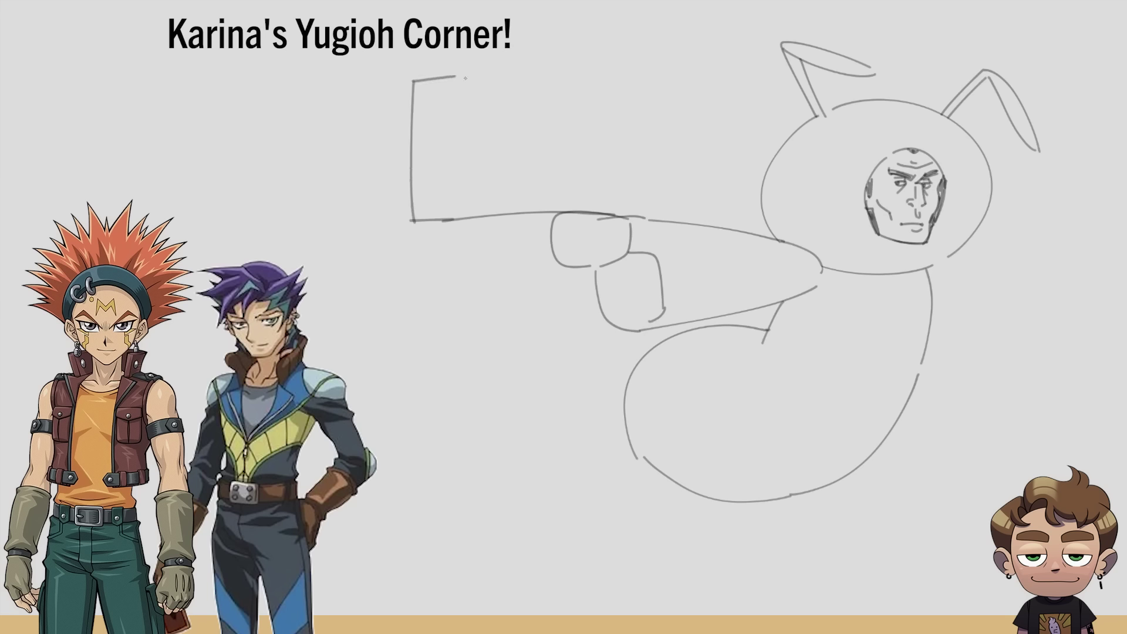
key(ctrl+z)
key(ctrl+z)
key(ctrl+z)
key(ctrl+z)
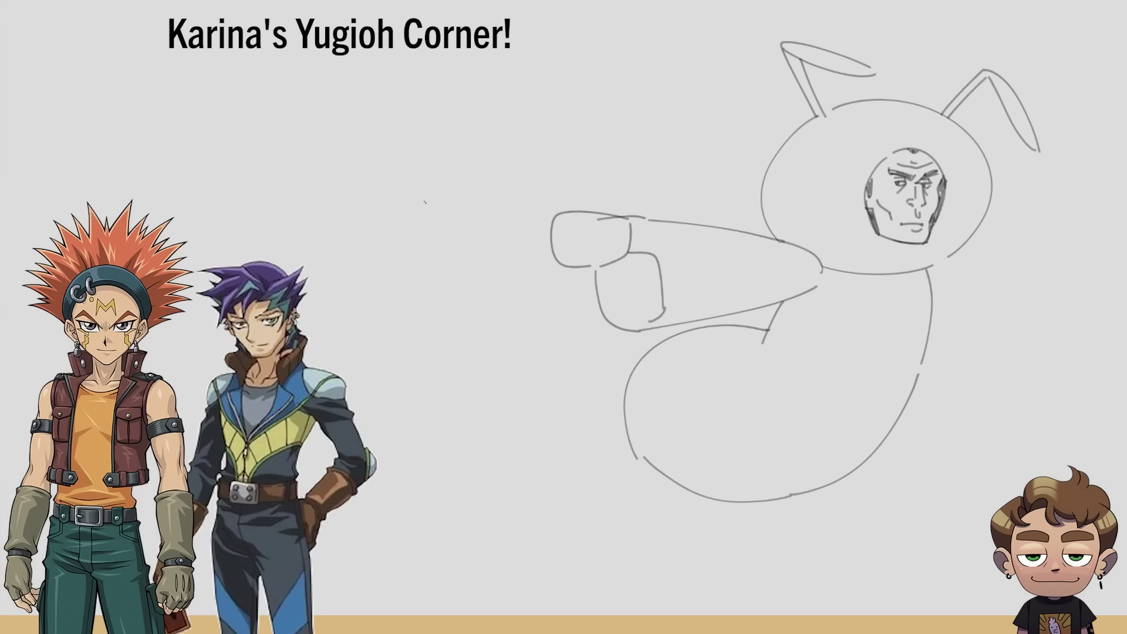
mouse_move(435, 219)
mouse_down()
mouse_move(405, 120)
mouse_move(409, 230)
mouse_up()
drag(403, 120, 624, 185)
drag(404, 230, 582, 214)
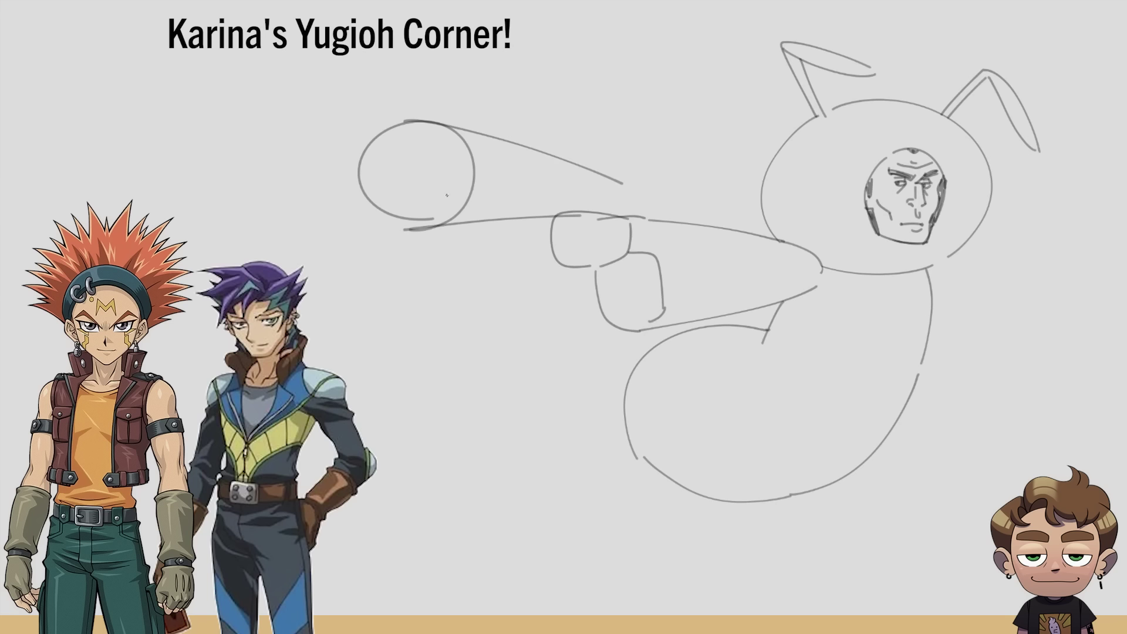
mouse_move(433, 207)
mouse_down()
mouse_move(459, 166)
mouse_move(429, 210)
mouse_up()
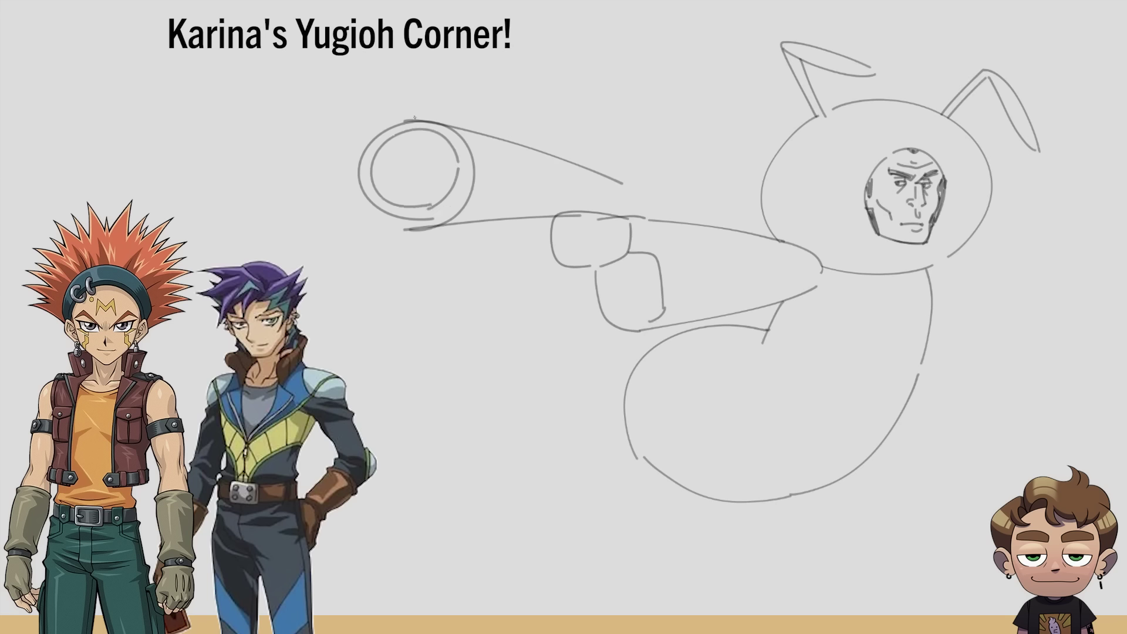
mouse_move(421, 122)
mouse_down()
mouse_move(421, 94)
mouse_move(437, 96)
mouse_move(456, 128)
mouse_move(433, 95)
mouse_up()
drag(403, 230, 461, 220)
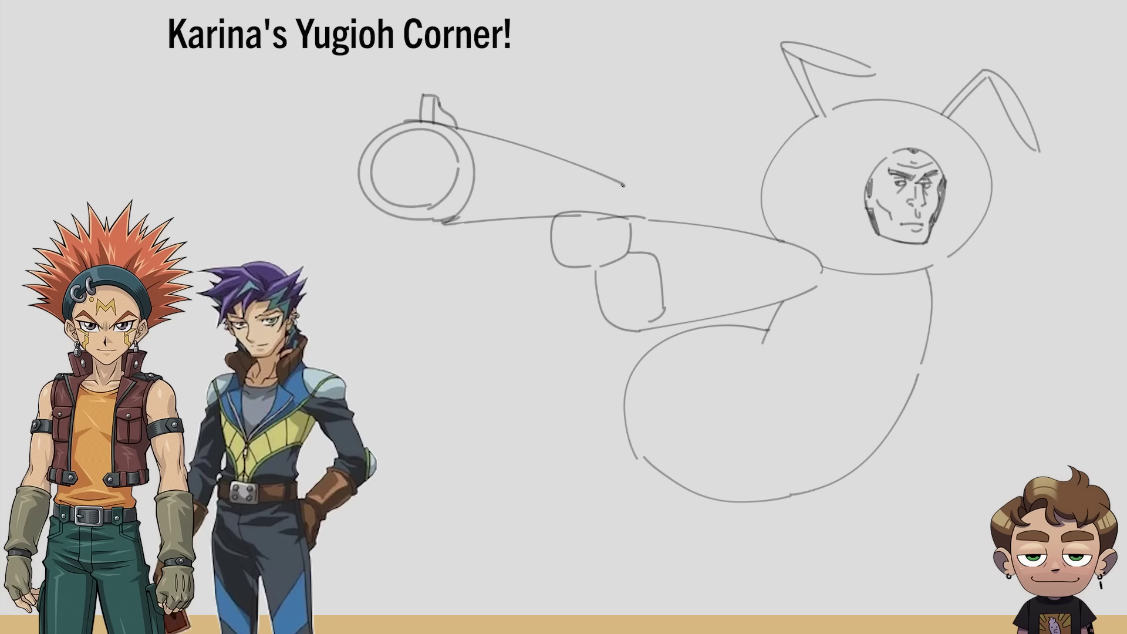
mouse_move(622, 185)
mouse_down()
mouse_move(648, 217)
mouse_move(638, 224)
mouse_move(657, 186)
mouse_move(639, 145)
mouse_move(613, 179)
mouse_up()
- Add the grip and trigger area, finger lines across the hand, and erase the line over the thumb
drag(688, 219, 693, 262)
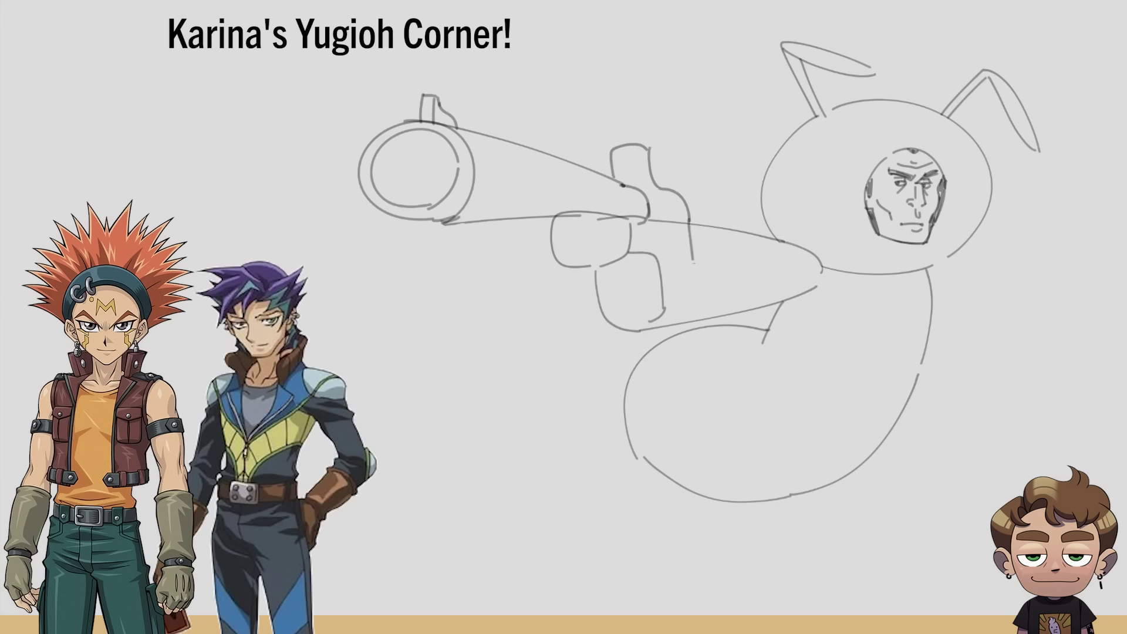
drag(681, 322, 696, 287)
drag(644, 220, 646, 251)
drag(596, 284, 657, 268)
key(ctrl+z)
drag(595, 284, 648, 281)
drag(600, 308, 653, 300)
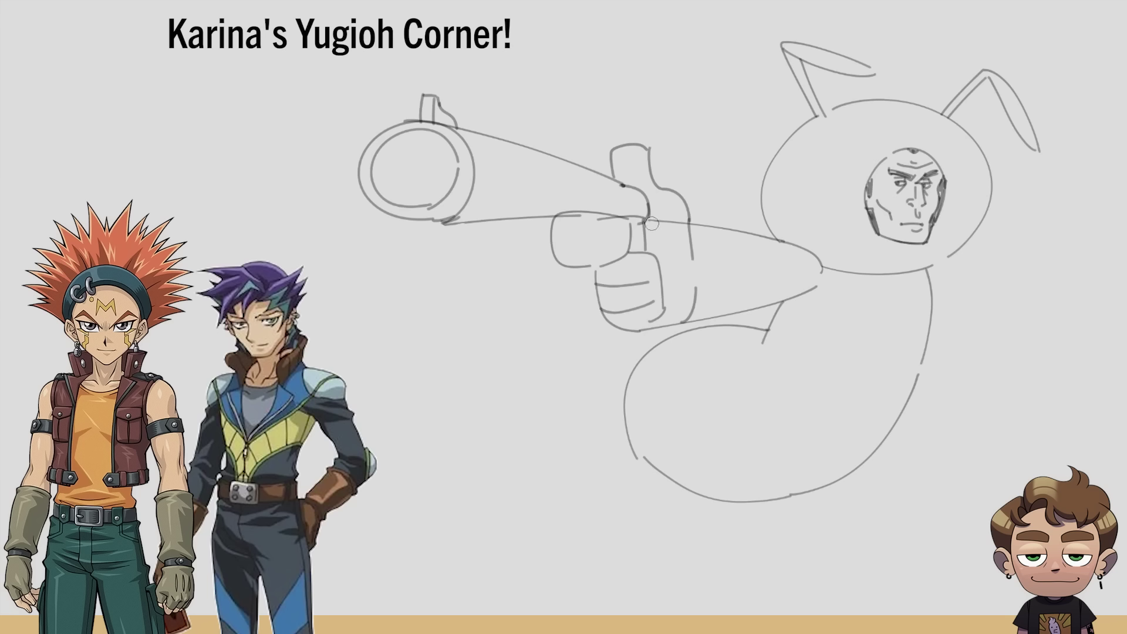
drag(646, 219, 686, 224)
- Try a curved line at the bunny head's left edge
drag(781, 163, 815, 170)
mouse_move(799, 113)
mouse_down()
mouse_move(792, 171)
mouse_move(798, 110)
mouse_move(821, 171)
mouse_move(830, 165)
mouse_up()
key(ctrl+z)
key(ctrl+z)
key(ctrl+z)
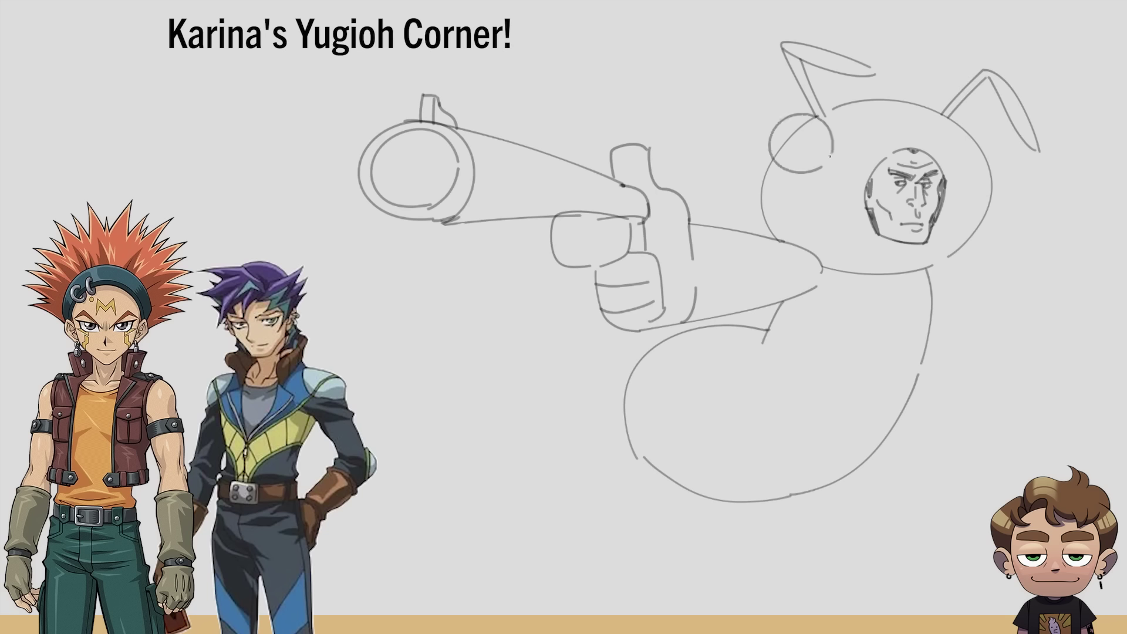
- Draw inner-ear curves in both ears, erase the stray head line, and shade the ears
drag(956, 122, 1004, 163)
drag(776, 155, 813, 119)
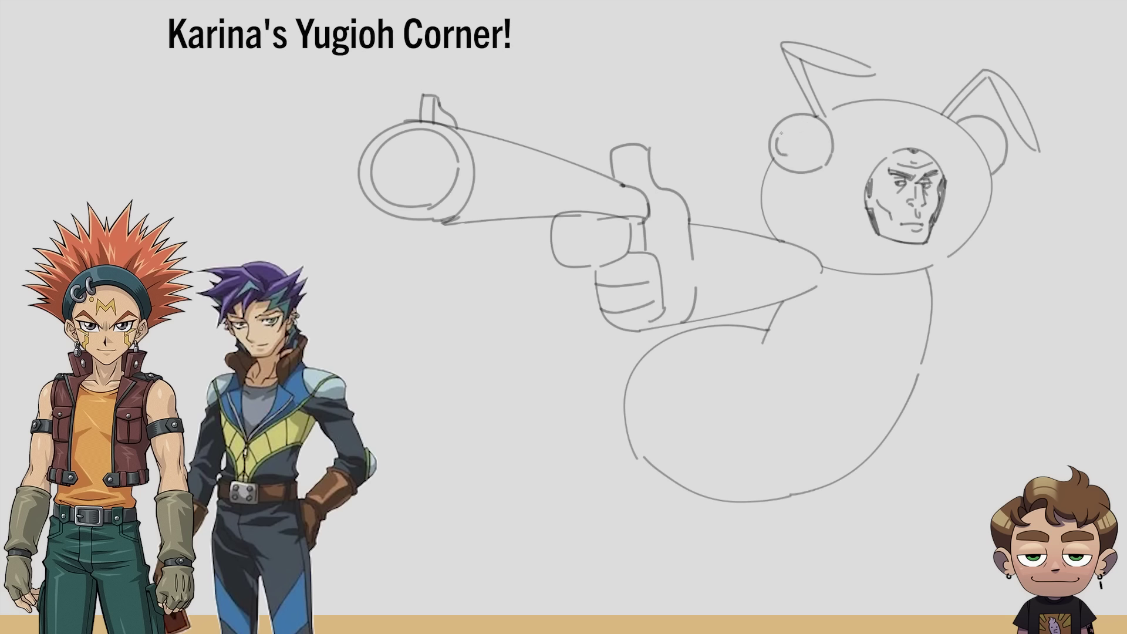
key(ctrl+z)
mouse_move(781, 156)
mouse_down()
mouse_move(802, 144)
mouse_move(791, 141)
mouse_up()
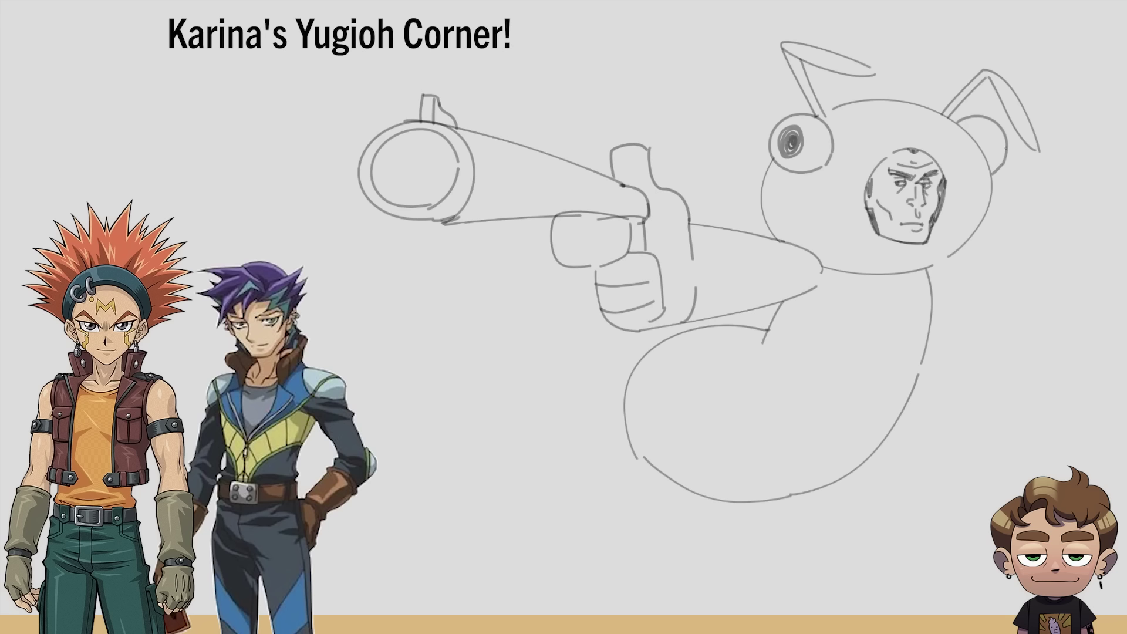
drag(998, 157, 994, 134)
- Draw four curved stripes across the lower body and begin the second arm at right
drag(768, 330, 769, 503)
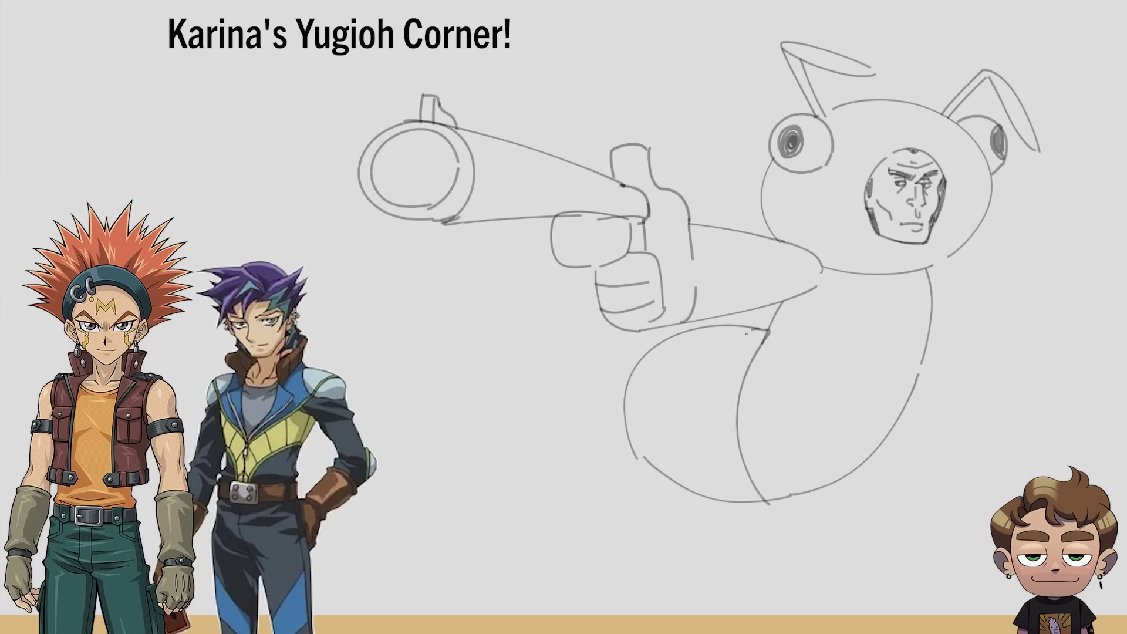
drag(757, 326, 722, 490)
drag(733, 325, 679, 484)
drag(690, 331, 645, 451)
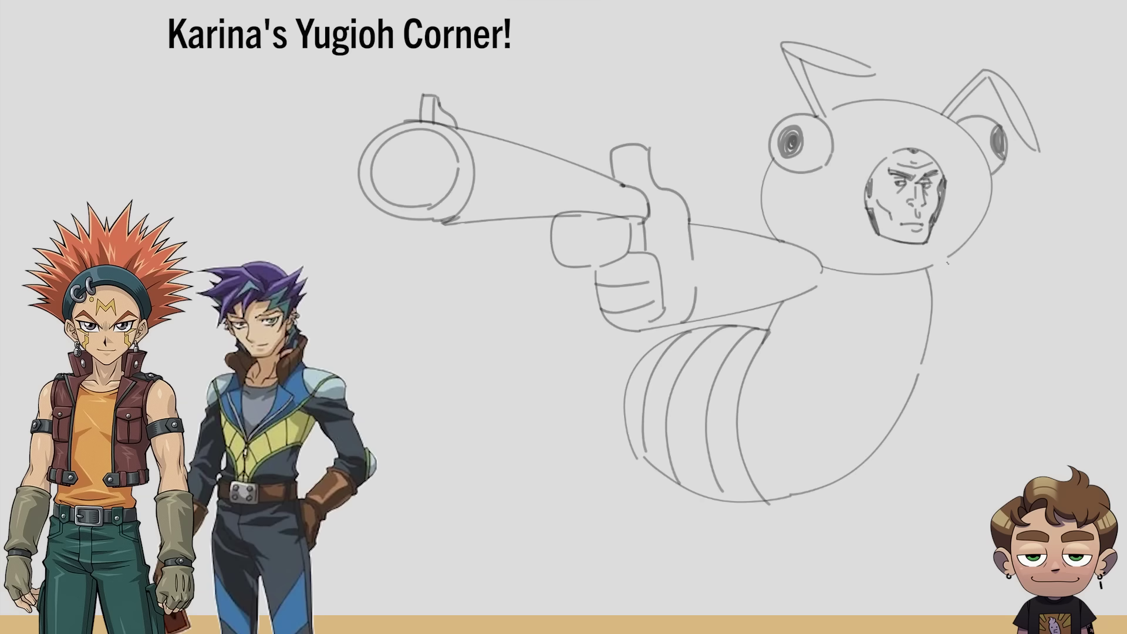
mouse_move(943, 263)
mouse_down()
mouse_move(984, 301)
mouse_move(966, 355)
mouse_move(1001, 312)
mouse_up()
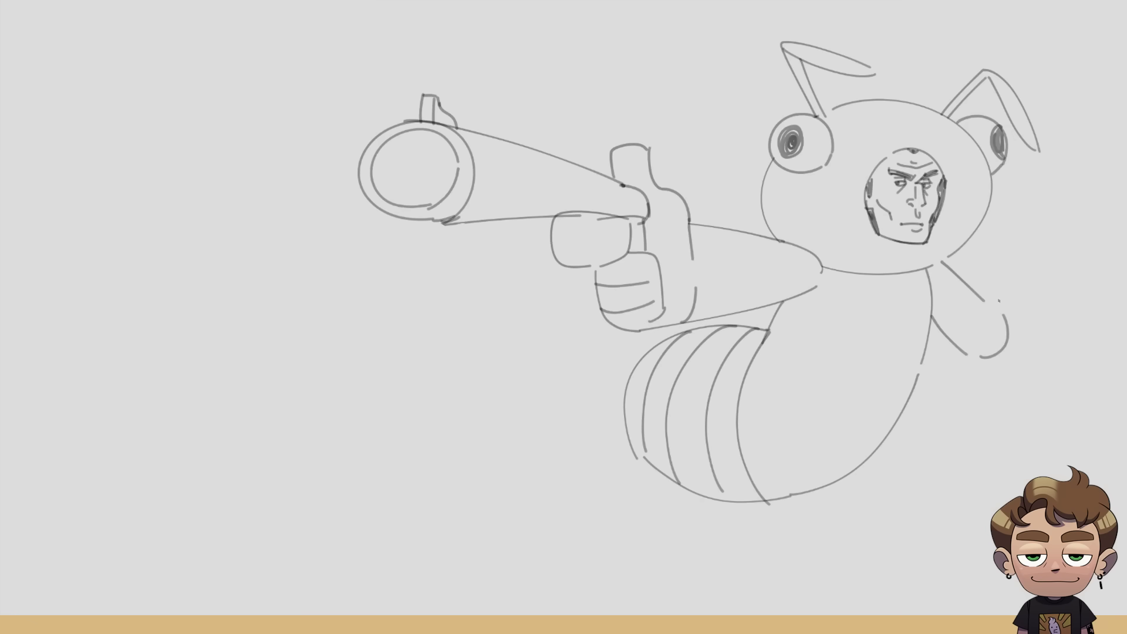
- Redraw the arm stretched right, ending in a spread-fingered open hand
key(ctrl+z)
key(ctrl+z)
mouse_move(927, 335)
mouse_down()
mouse_move(974, 330)
mouse_move(991, 341)
mouse_move(1053, 313)
mouse_up()
key(ctrl+z)
mouse_move(1010, 344)
mouse_down()
mouse_move(1056, 339)
mouse_move(1032, 284)
mouse_up()
drag(1073, 342, 1067, 315)
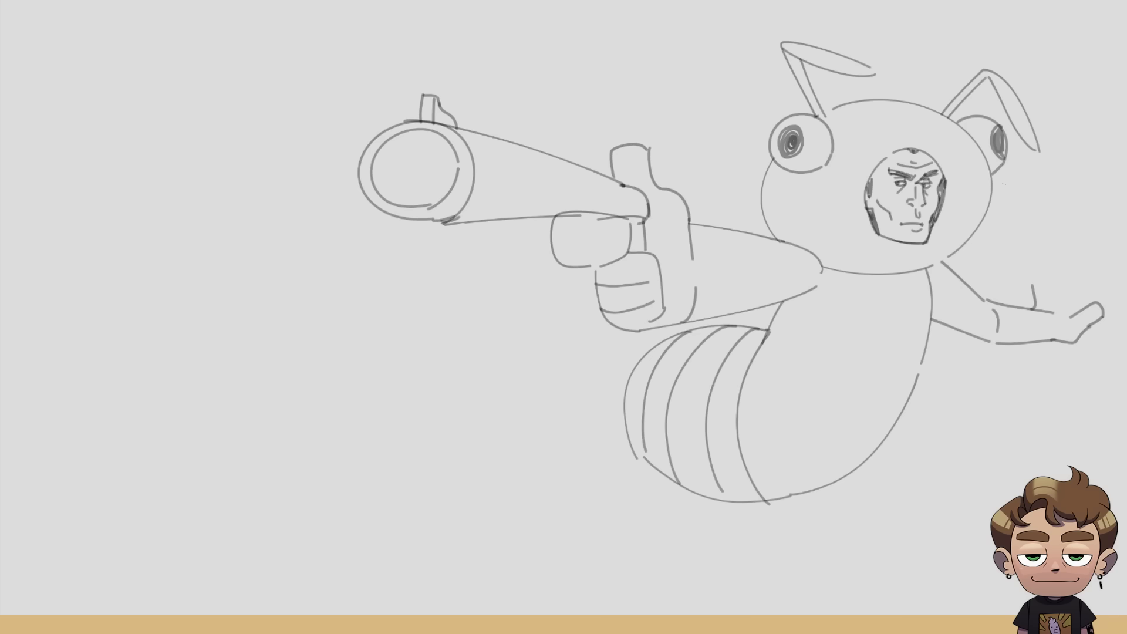
mouse_move(1079, 310)
mouse_down()
mouse_move(1082, 289)
mouse_move(1008, 267)
mouse_move(1035, 276)
mouse_move(1027, 261)
mouse_move(1039, 258)
mouse_move(1045, 281)
mouse_move(1061, 245)
mouse_up()
key(ctrl+z)
key(ctrl+z)
key(ctrl+z)
mouse_move(1043, 284)
mouse_down()
mouse_move(1063, 245)
mouse_move(1074, 248)
mouse_move(1069, 283)
mouse_move(1095, 258)
mouse_move(1099, 277)
mouse_move(1079, 294)
mouse_move(1061, 247)
mouse_up()
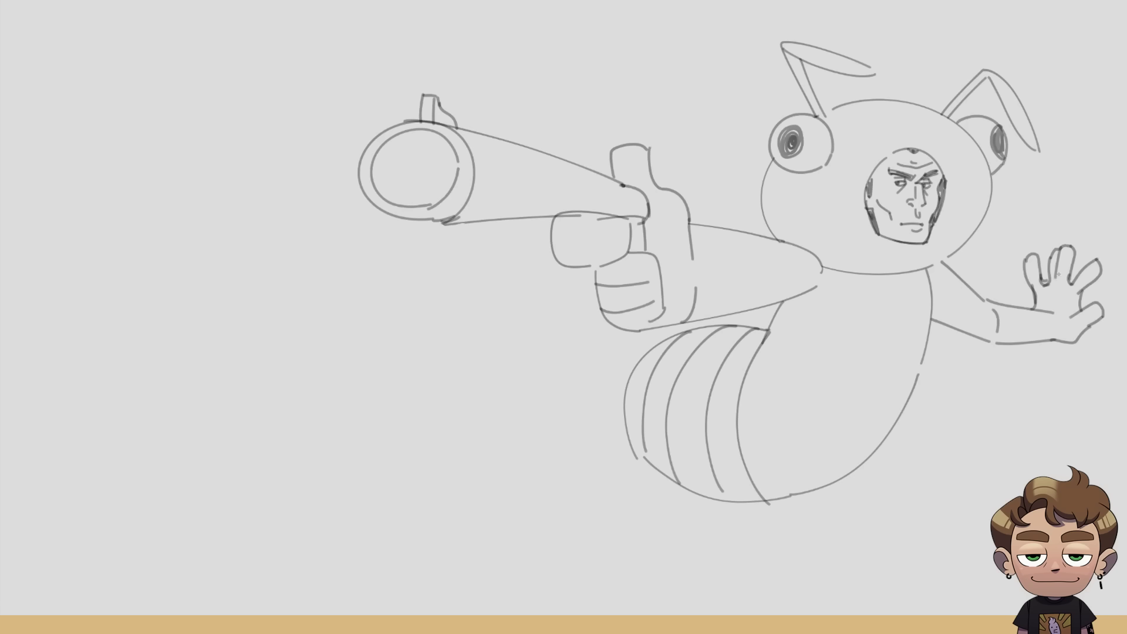
key(ctrl+z)
mouse_move(1082, 295)
mouse_down()
mouse_move(1074, 315)
mouse_move(1089, 304)
mouse_up()
- Add a cuff line, belly outline, arm seam and shoulder curve
drag(819, 282, 822, 268)
drag(767, 332, 909, 388)
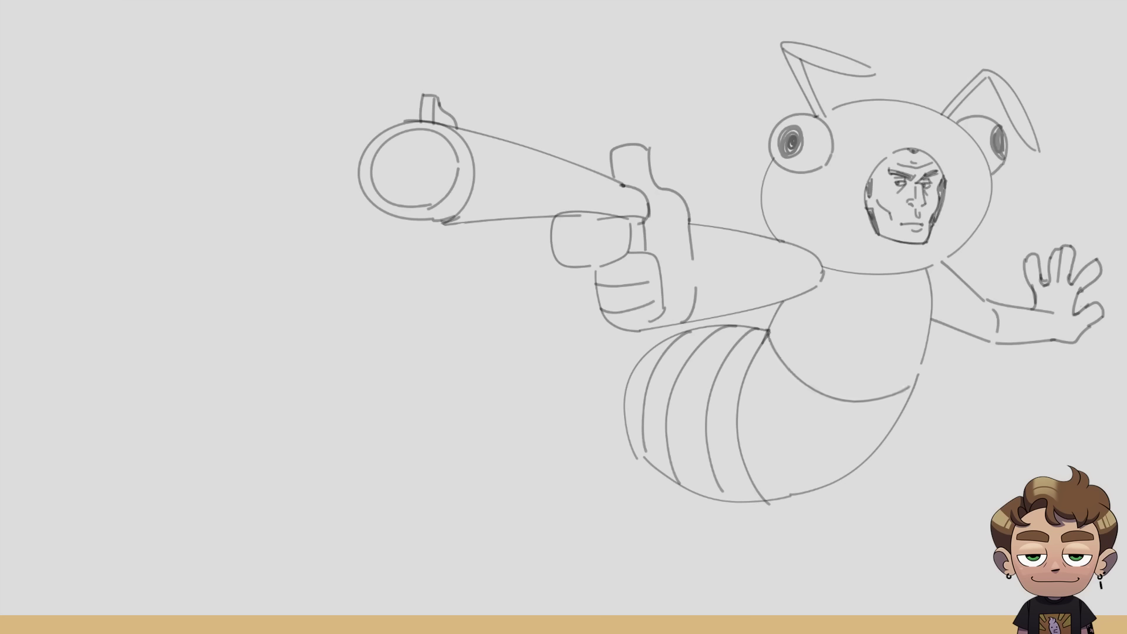
drag(747, 234, 763, 308)
drag(941, 322, 968, 280)
- Draw a rectangular chest sign and letter BEE MOVIE COVER inside it
mouse_move(834, 377)
mouse_down()
mouse_move(858, 296)
mouse_move(914, 290)
mouse_move(901, 381)
mouse_up()
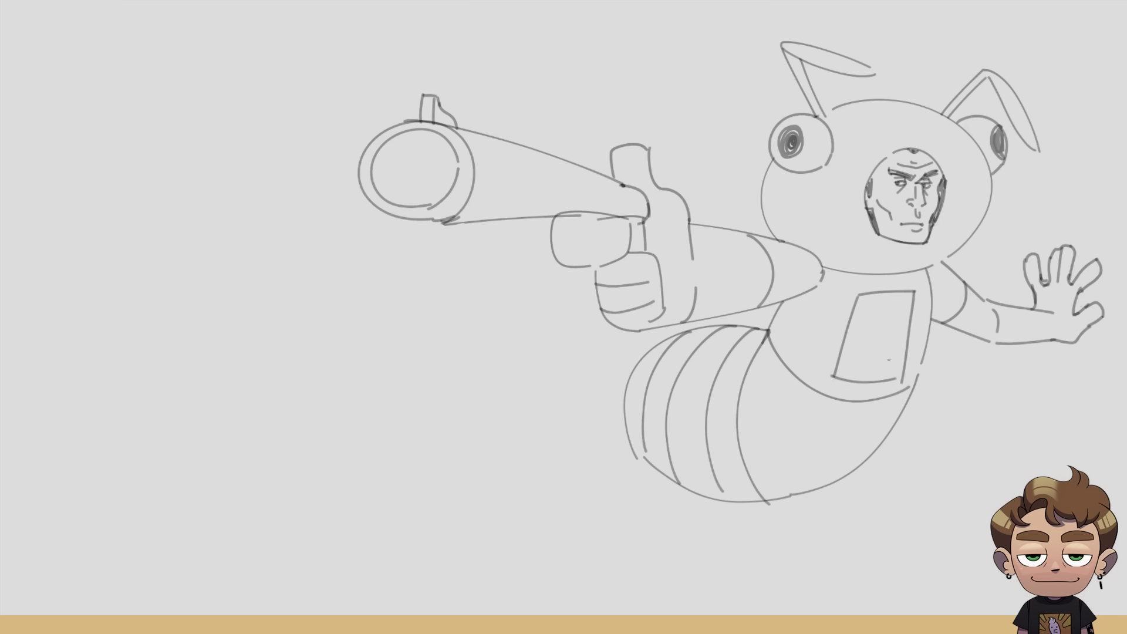
drag(833, 375, 914, 379)
key(ctrl+z)
key(ctrl+z)
drag(834, 377, 902, 378)
drag(821, 307, 865, 348)
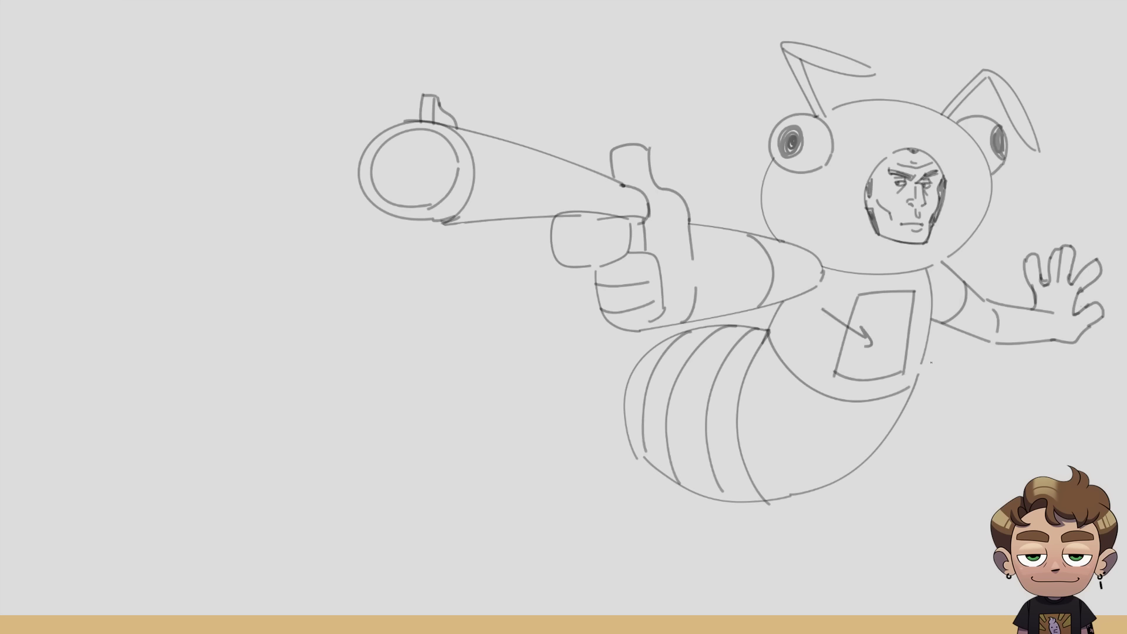
key(ctrl+z)
mouse_move(864, 302)
mouse_down()
mouse_move(865, 318)
mouse_move(897, 314)
mouse_move(864, 340)
mouse_move(884, 324)
mouse_up()
key(ctrl+z)
key(ctrl+z)
drag(885, 323, 897, 334)
mouse_move(904, 321)
mouse_down()
mouse_move(904, 334)
mouse_move(857, 359)
mouse_move(867, 348)
mouse_up()
drag(871, 345, 906, 359)
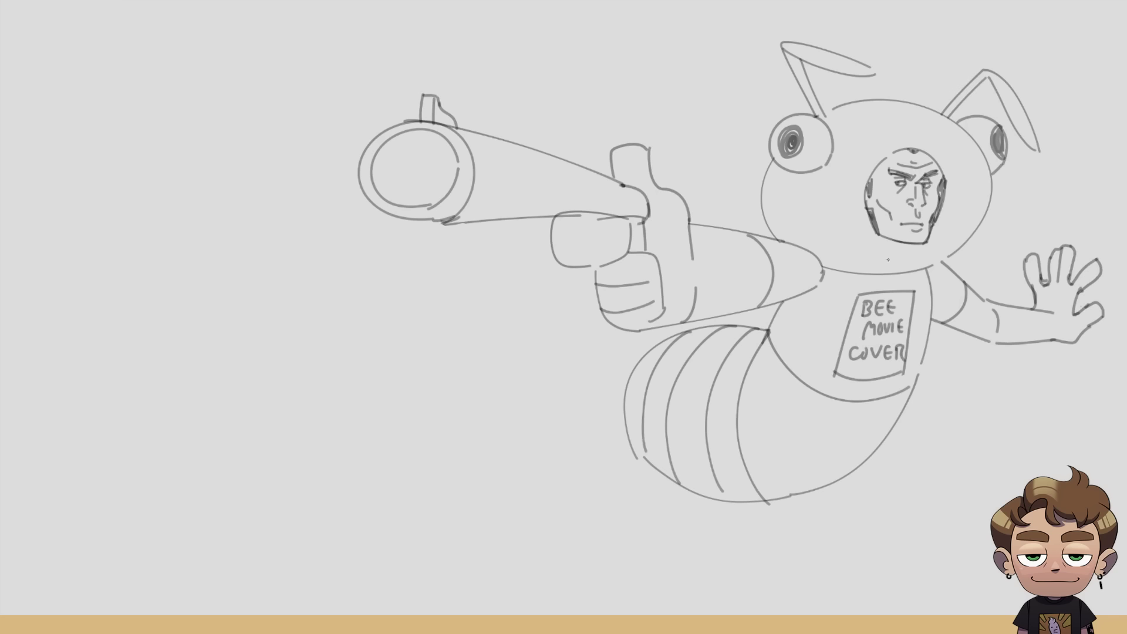
- Try a collar curve, redraw the abdomen arc, and start the leg lines
drag(868, 277, 904, 271)
key(ctrl+z)
drag(880, 444, 898, 531)
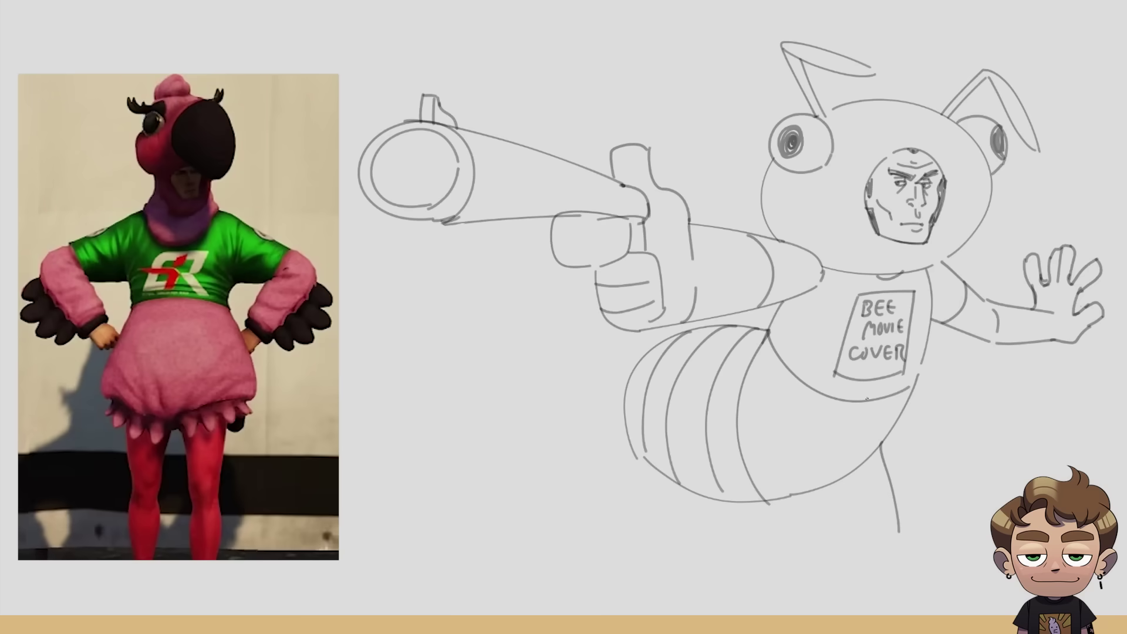
drag(720, 460, 780, 485)
key(ctrl+z)
drag(724, 457, 786, 489)
drag(725, 456, 696, 555)
- Draw long thin leg lines from the abdomen to the page bottom, replacing the old right-leg line
drag(791, 485, 771, 605)
key(ctrl+z)
key(ctrl+z)
key(ctrl+z)
drag(757, 430, 741, 533)
drag(801, 472, 833, 528)
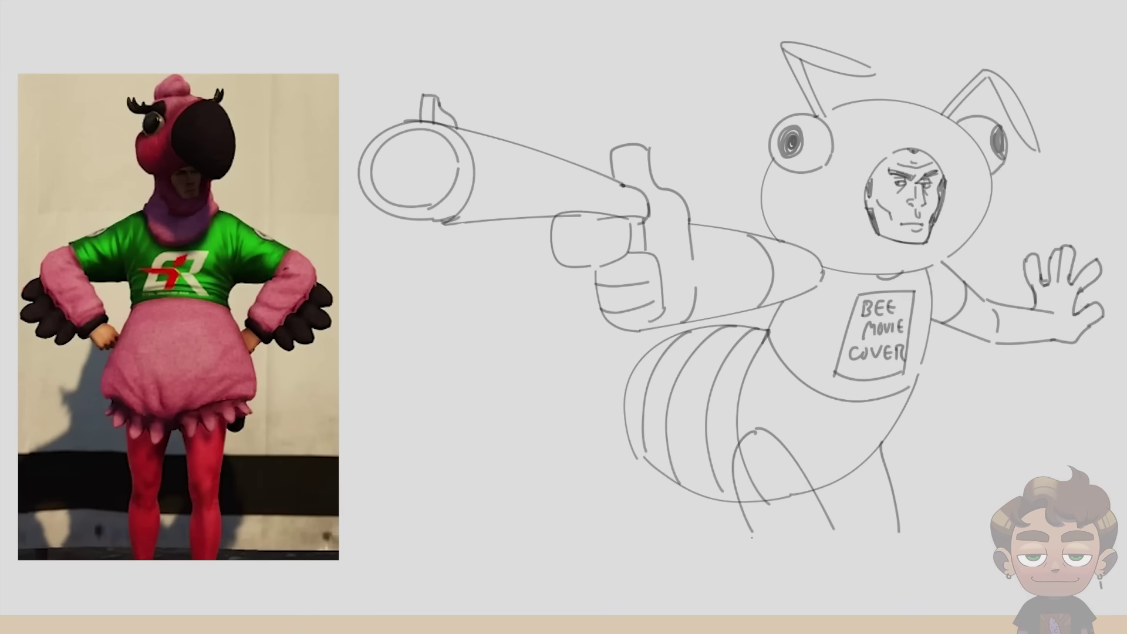
drag(761, 555, 768, 628)
drag(832, 521, 855, 615)
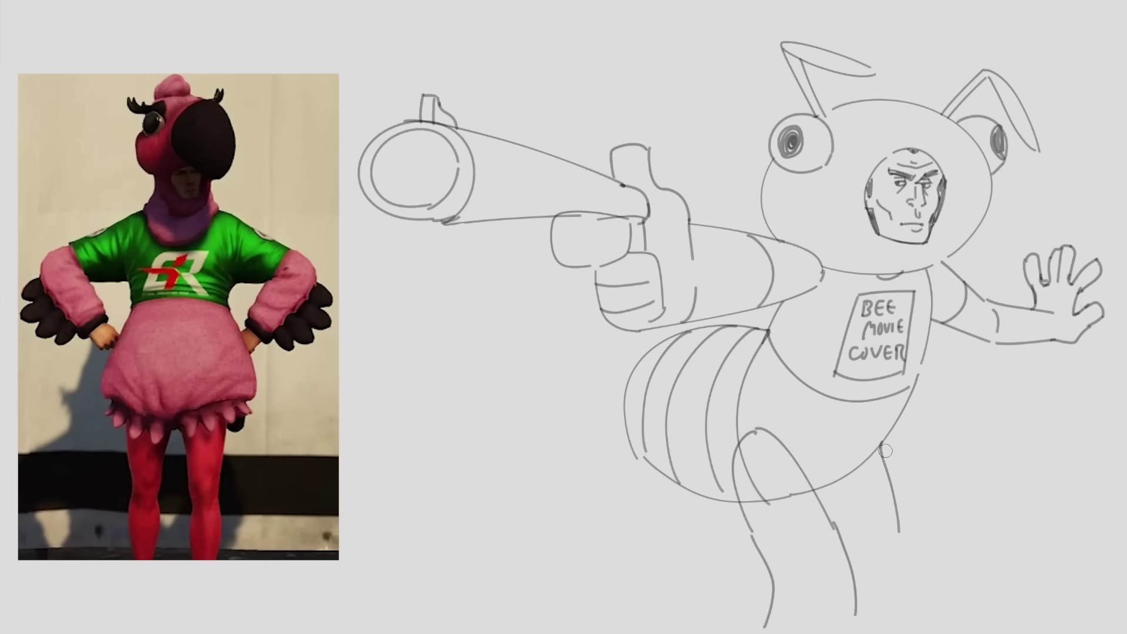
drag(882, 446, 900, 533)
mouse_move(885, 430)
mouse_down()
mouse_move(940, 510)
mouse_move(965, 607)
mouse_up()
mouse_move(836, 478)
mouse_down()
mouse_move(881, 538)
mouse_move(883, 598)
mouse_up()
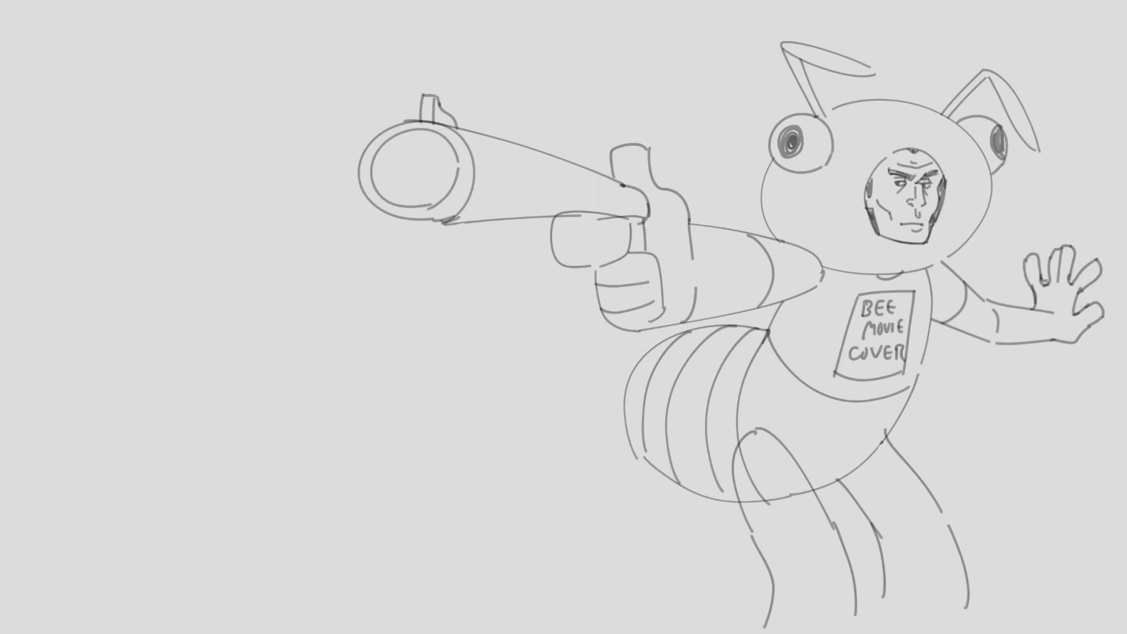
- Scale the whole sketch down from its top-left corner, nudge it right, and commit
key(ctrl+t)
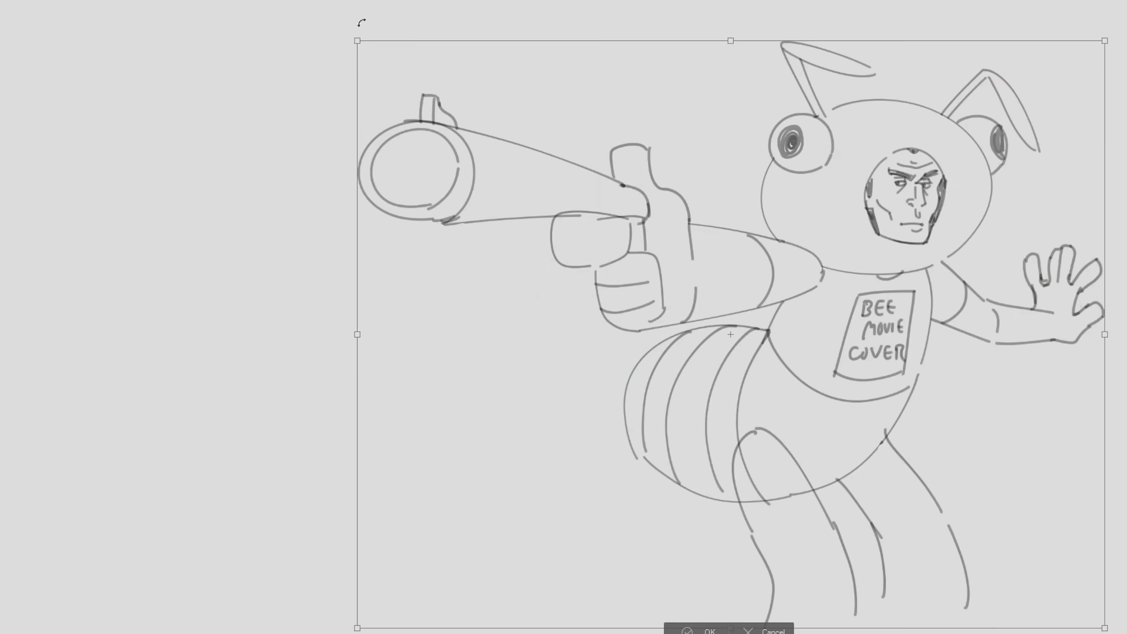
drag(357, 41, 446, 111)
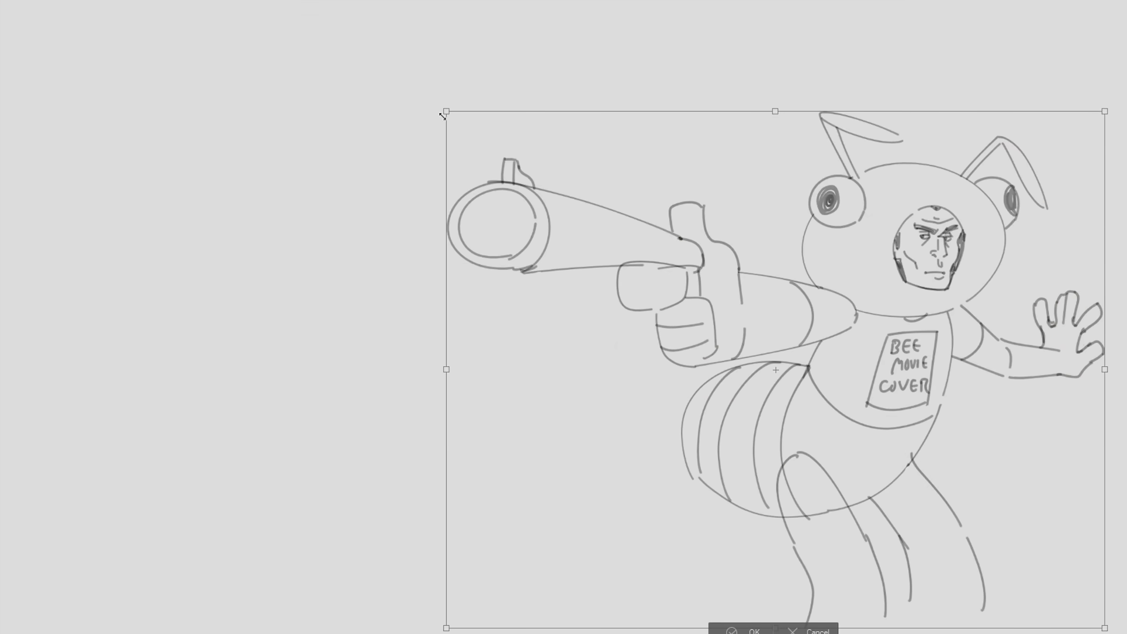
drag(1057, 220, 1068, 208)
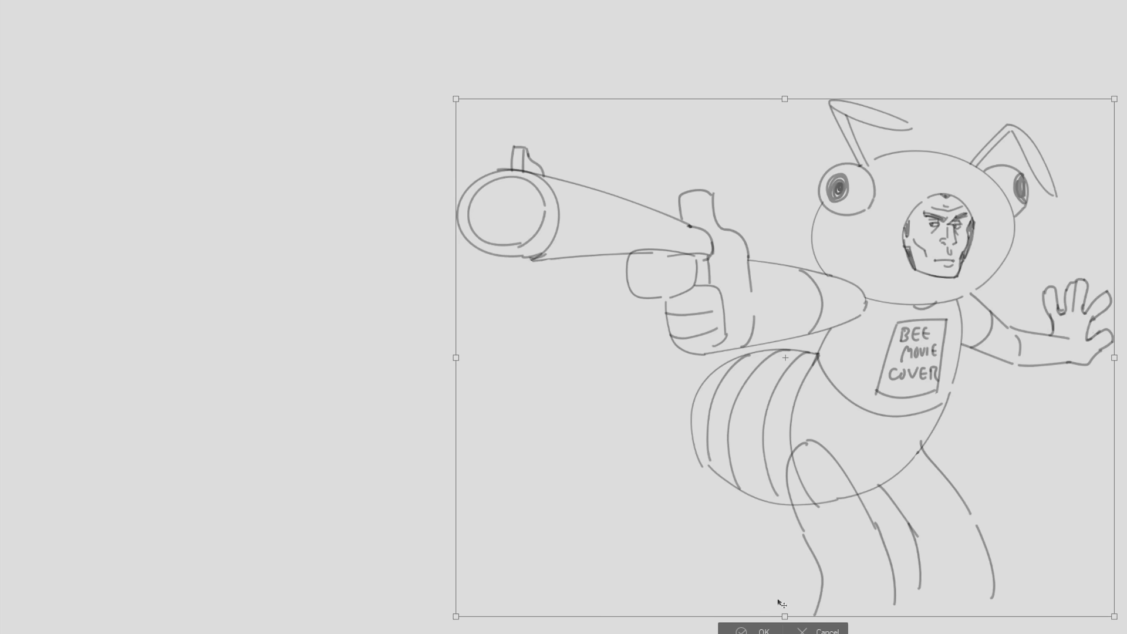
key(Return)
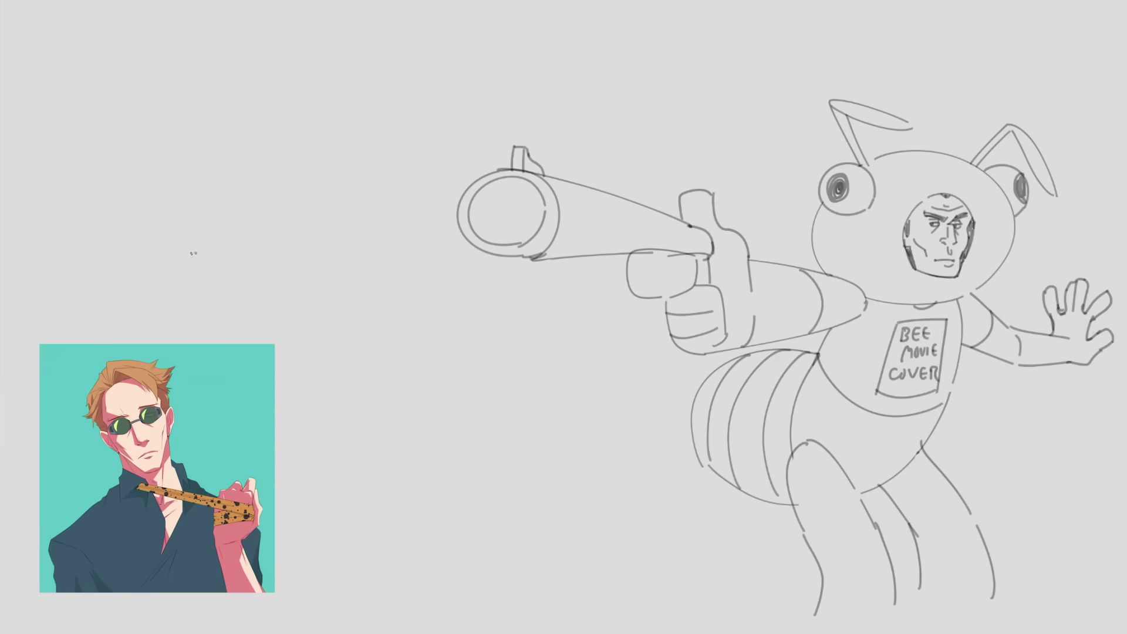
- Draw a big head circle at the left and a smaller body circle beside it
drag(193, 253, 132, 275)
key(ctrl+z)
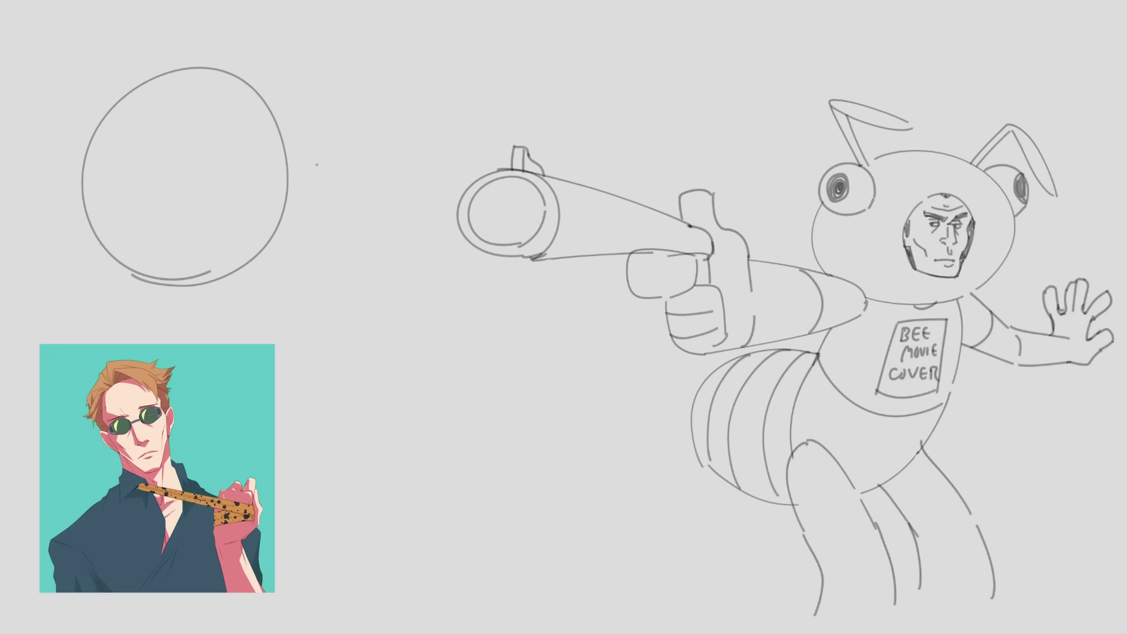
mouse_move(277, 125)
mouse_down()
mouse_move(288, 115)
mouse_move(282, 241)
mouse_move(403, 295)
mouse_up()
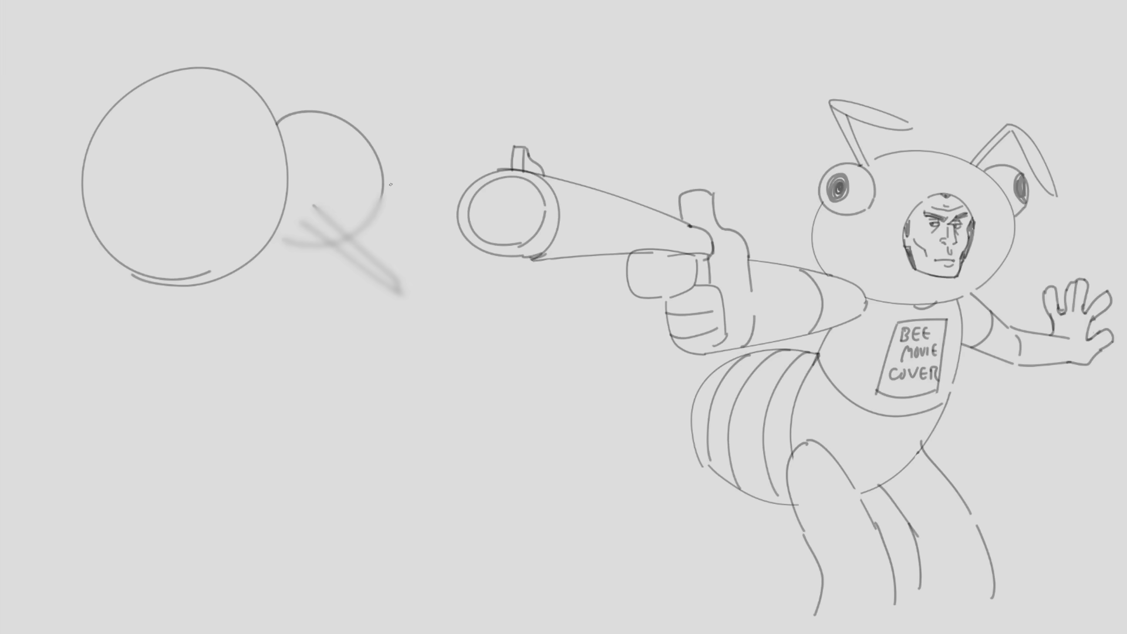
- Sketch two legs kicked up from the body, one bent upward with a foot
drag(355, 234, 432, 223)
key(ctrl+z)
drag(358, 235, 452, 144)
drag(375, 213, 466, 152)
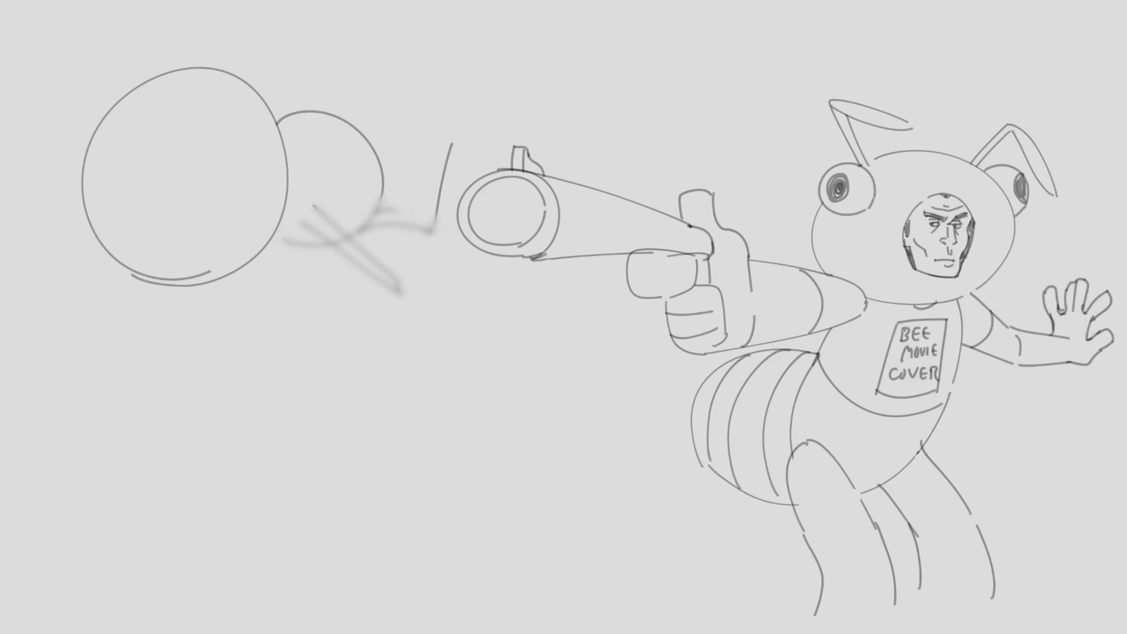
drag(378, 200, 415, 186)
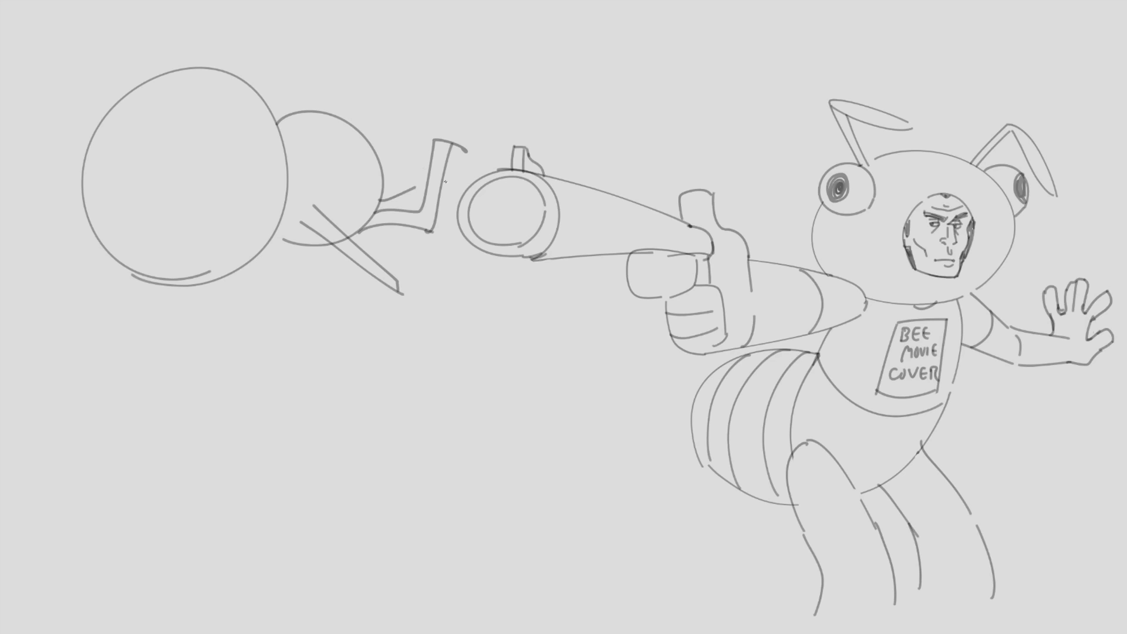
key(ctrl+z)
mouse_move(381, 189)
mouse_down()
mouse_move(426, 127)
mouse_move(427, 171)
mouse_up()
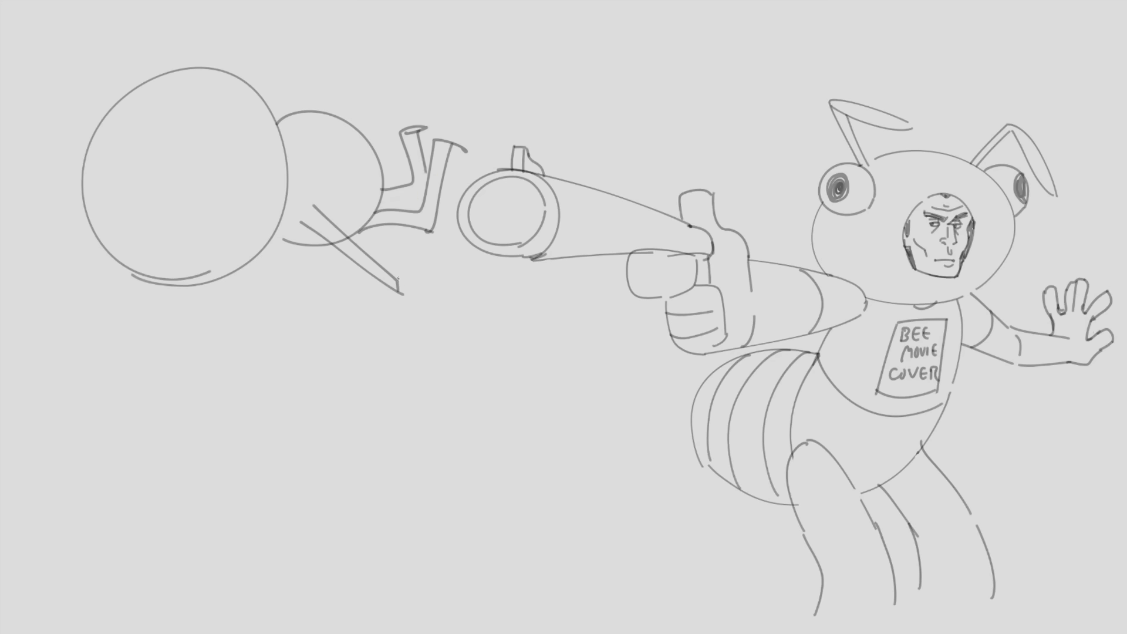
- Add an arm line below the legs and begin a screaming mouth in the head
drag(398, 281, 426, 256)
key(ctrl+z)
mouse_move(397, 292)
mouse_down()
mouse_move(442, 277)
mouse_move(418, 260)
mouse_move(448, 269)
mouse_up()
key(ctrl+z)
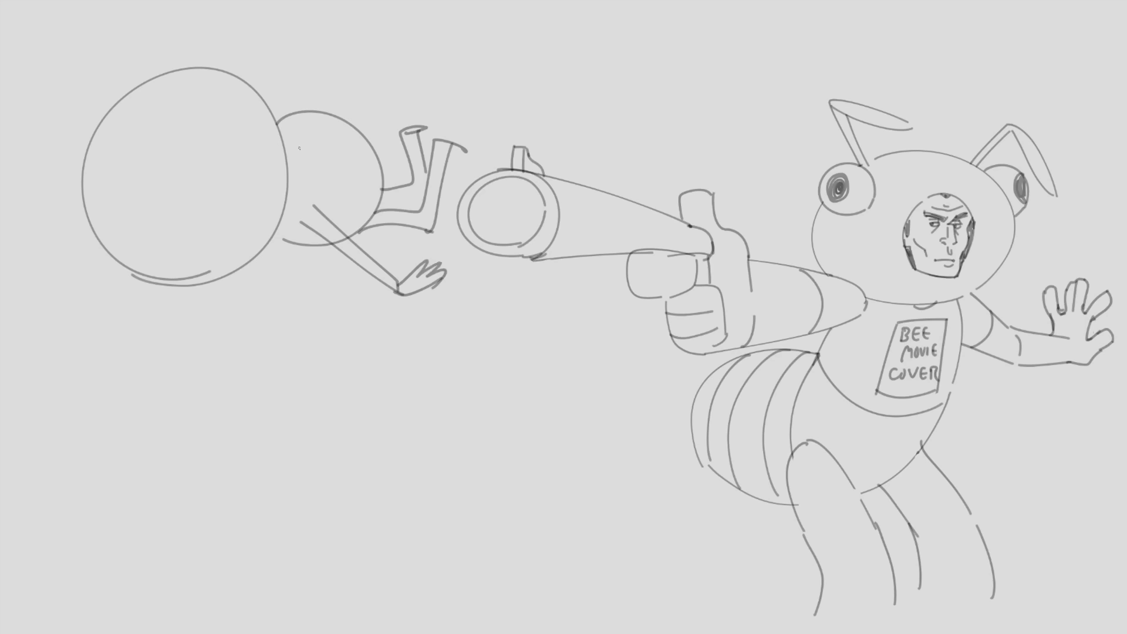
mouse_move(205, 257)
mouse_down()
mouse_move(108, 177)
mouse_move(175, 158)
mouse_move(229, 245)
mouse_up()
- Extend the screaming mouth shape and add details inside it
drag(211, 254, 227, 247)
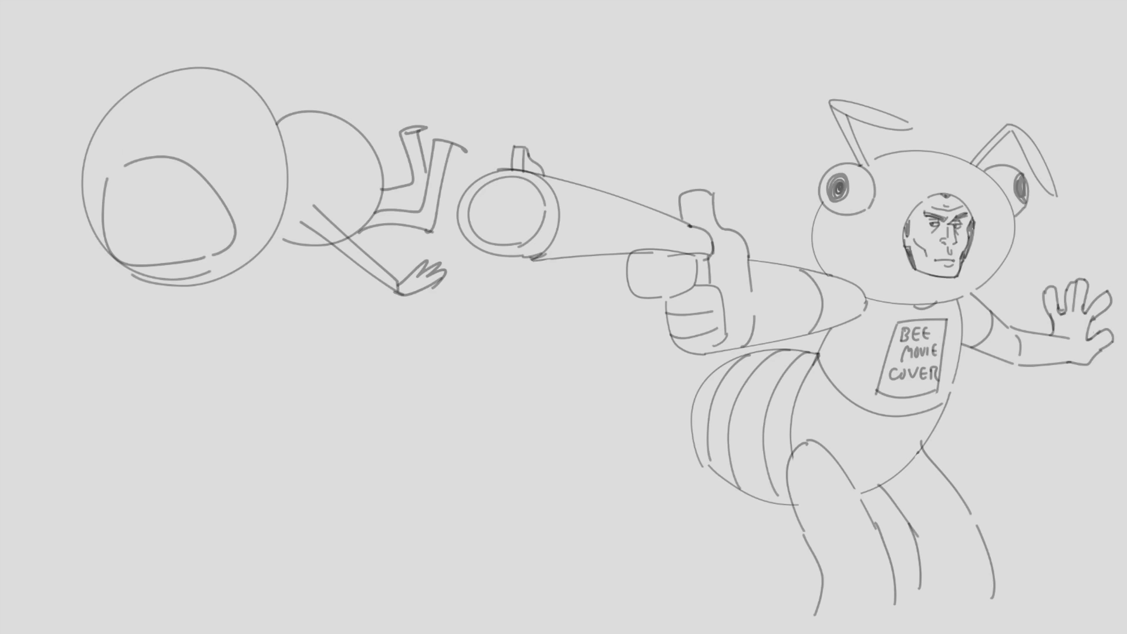
drag(111, 176, 183, 170)
drag(129, 266, 221, 218)
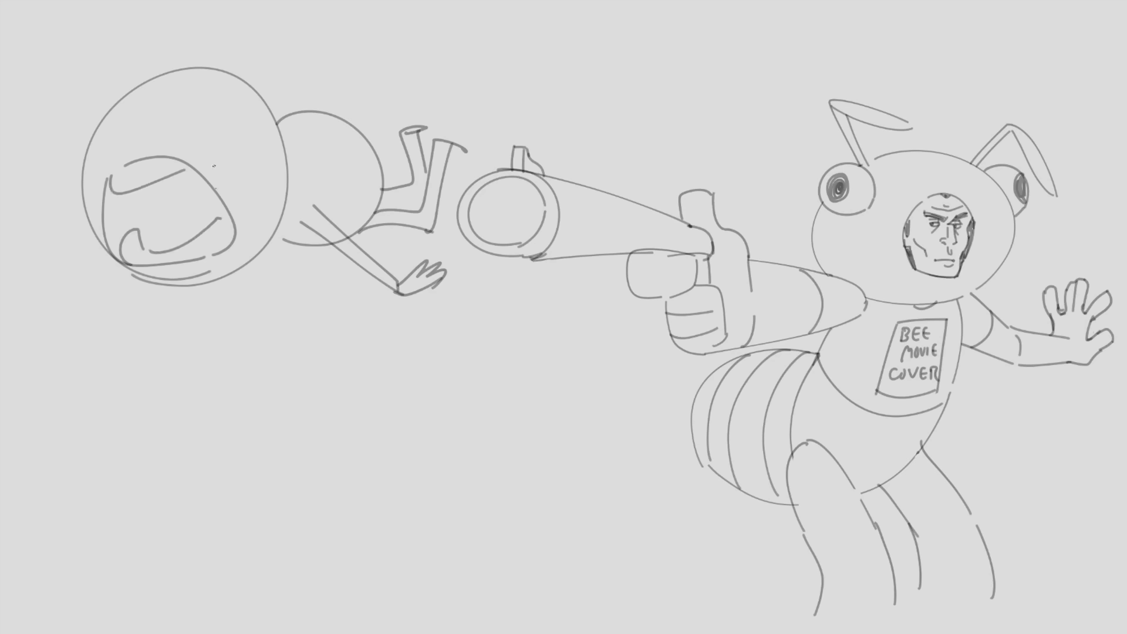
- Draw a small and a large bulging eye on the head, each with a spiral pupil
mouse_move(108, 163)
mouse_down()
mouse_move(85, 162)
mouse_move(122, 130)
mouse_move(128, 139)
mouse_up()
key(ctrl+z)
key(ctrl+z)
mouse_move(225, 145)
mouse_down()
mouse_move(196, 73)
mouse_move(244, 138)
mouse_up()
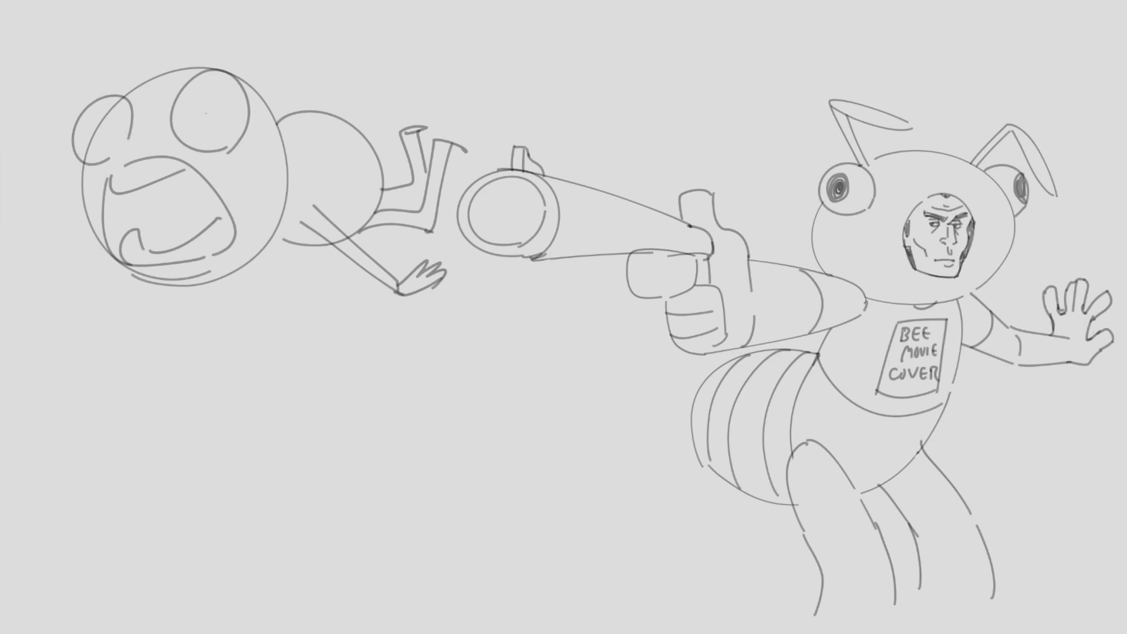
drag(126, 97, 102, 120)
key(ctrl+z)
drag(109, 140, 106, 140)
mouse_move(195, 128)
mouse_down()
mouse_move(200, 112)
mouse_move(196, 121)
mouse_up()
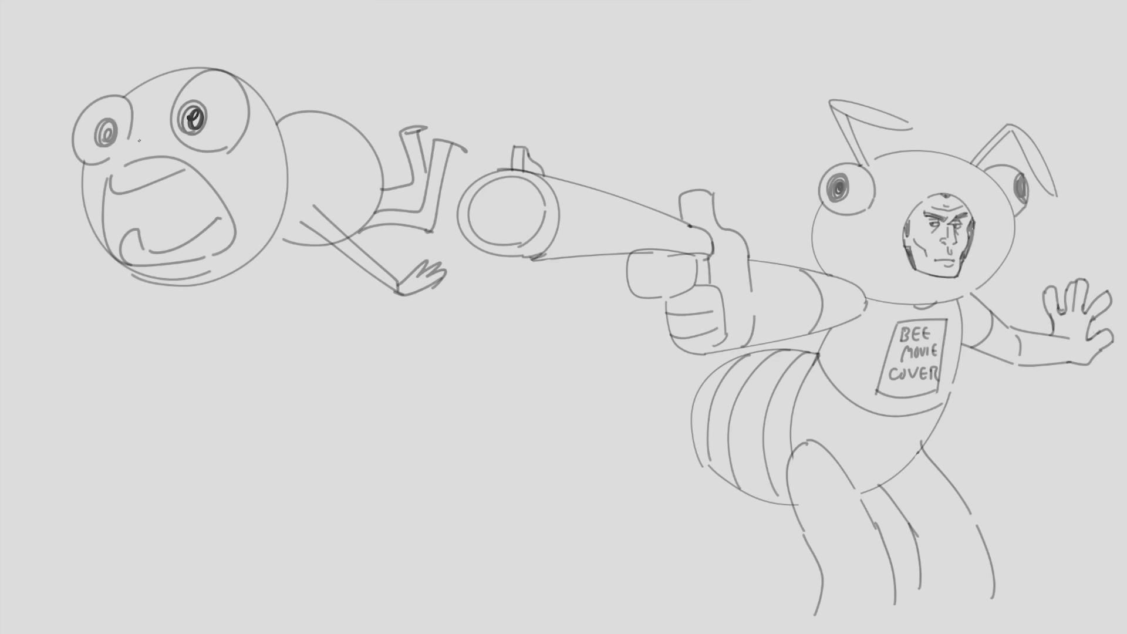
- Sketch a long proboscis, a wing arcing from the back, and stinger stripes
mouse_move(133, 135)
mouse_down()
mouse_move(39, 154)
mouse_move(128, 155)
mouse_up()
drag(274, 121, 302, 119)
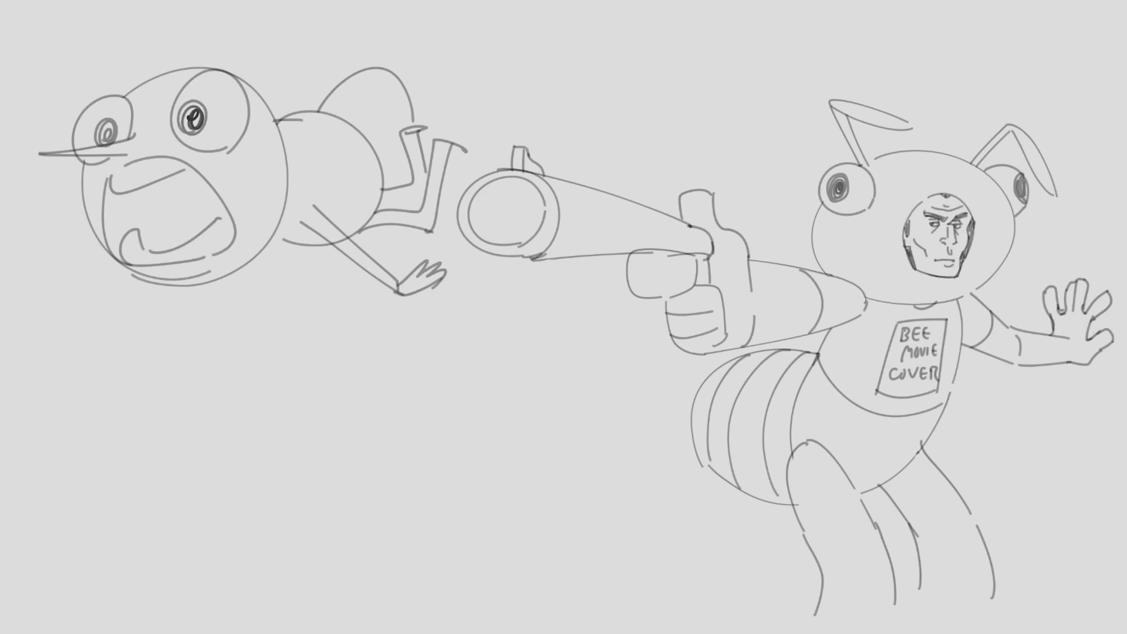
mouse_move(374, 211)
mouse_down()
mouse_move(318, 112)
mouse_move(383, 59)
mouse_move(384, 84)
mouse_up()
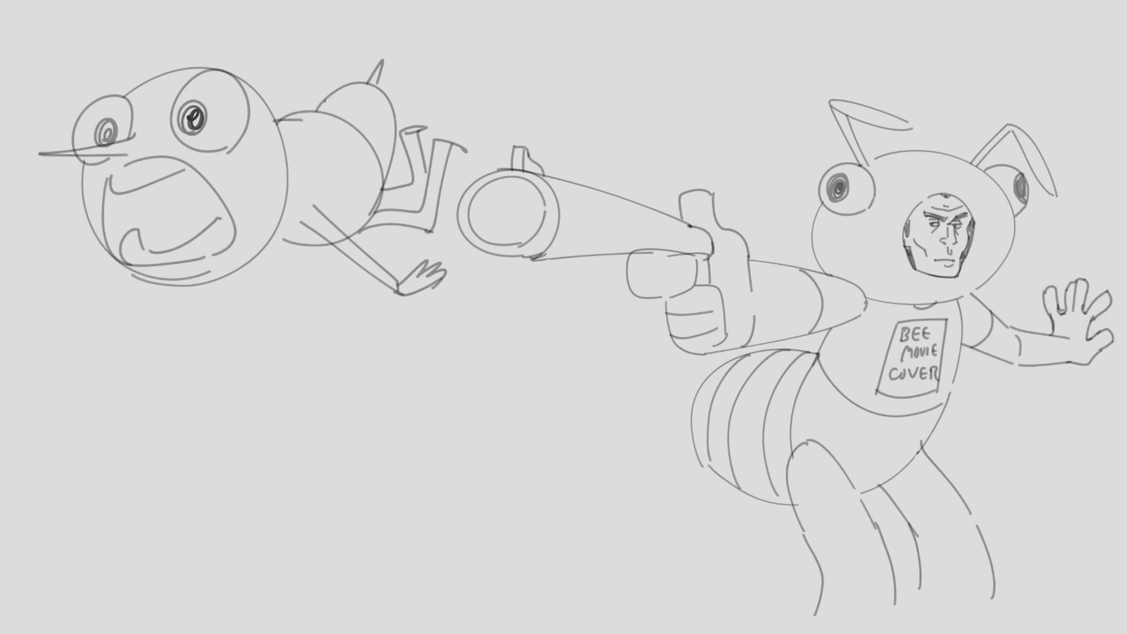
drag(322, 104, 339, 99)
mouse_move(339, 101)
mouse_down()
mouse_move(384, 166)
mouse_move(365, 88)
mouse_move(387, 146)
mouse_move(396, 113)
mouse_up()
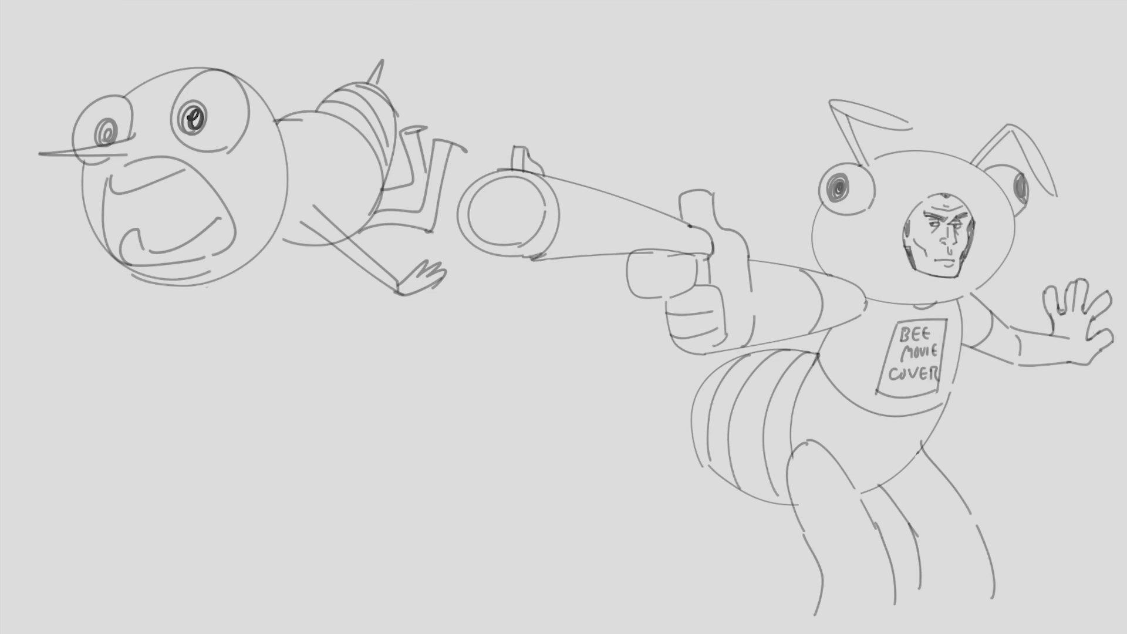
- Add a line along the body's bottom and refine the wing outline on the back
mouse_move(205, 283)
mouse_down()
mouse_move(201, 304)
mouse_move(217, 297)
mouse_move(202, 304)
mouse_move(234, 303)
mouse_move(243, 291)
mouse_move(214, 296)
mouse_up()
key(ctrl+z)
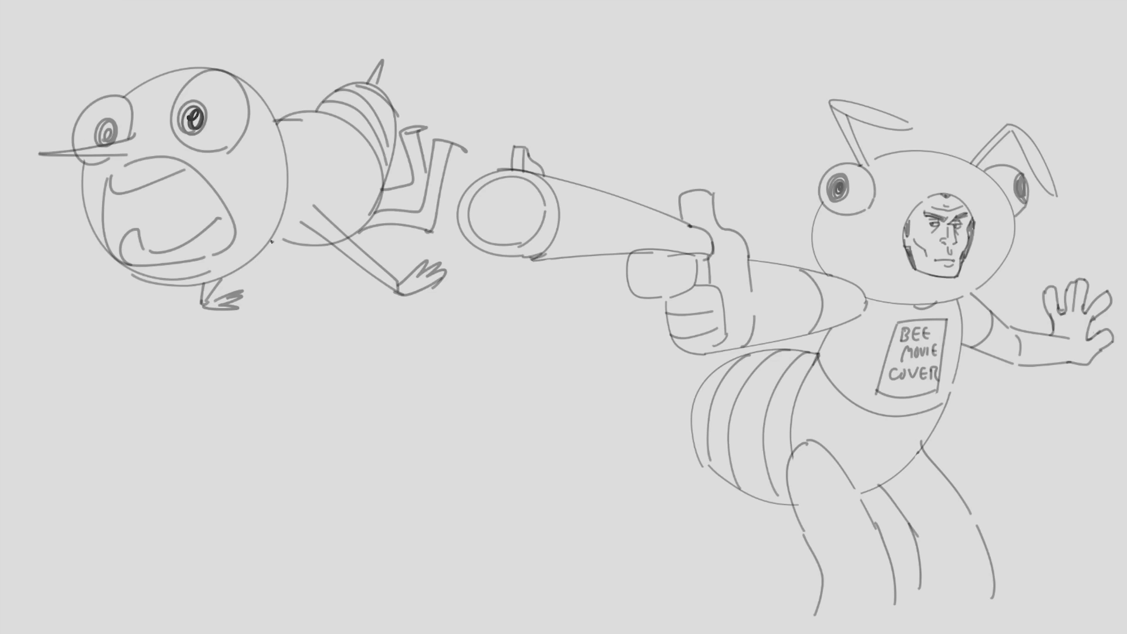
drag(271, 242, 315, 242)
drag(136, 91, 187, 73)
key(ctrl+z)
mouse_move(278, 121)
mouse_down()
mouse_move(289, 145)
mouse_move(311, 56)
mouse_up()
key(ctrl+z)
drag(272, 115, 306, 68)
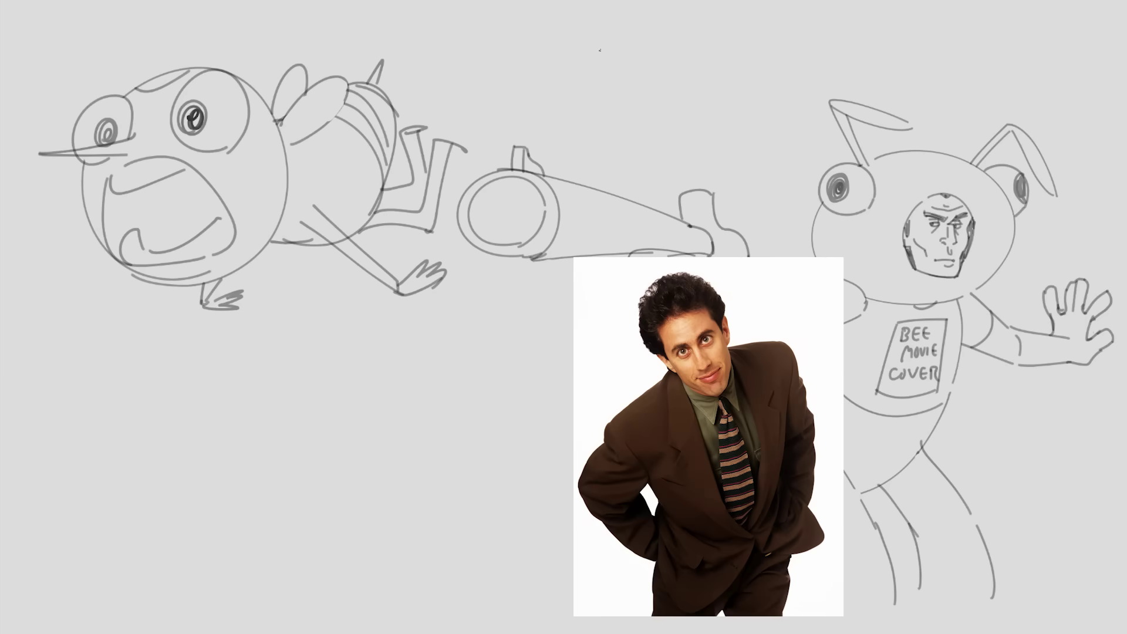
- Sketch swept-back antenna lines above the flying bee and redraw its head outline
drag(148, 81, 299, 22)
mouse_move(176, 66)
mouse_down()
mouse_move(281, 40)
mouse_move(344, 42)
mouse_up()
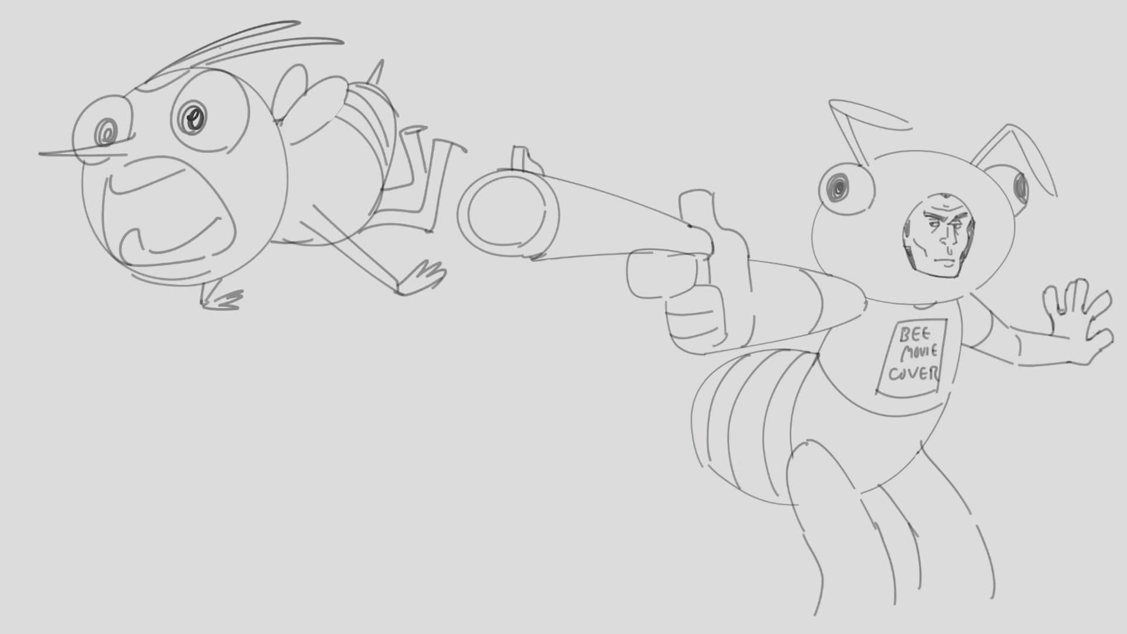
drag(85, 160, 108, 247)
key(ctrl+z)
mouse_move(85, 161)
mouse_down()
mouse_move(109, 259)
mouse_move(200, 286)
mouse_up()
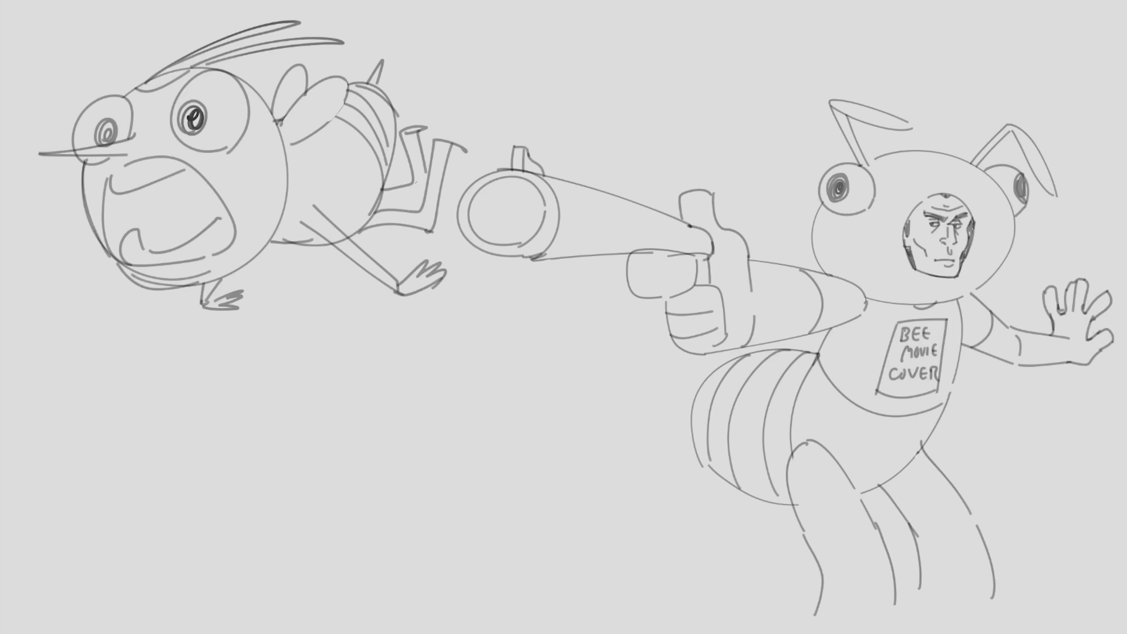
drag(545, 214, 546, 203)
- Extend the costumed bee's three legs downward and sketch a pointed stinger on its abdomen
drag(893, 610, 891, 629)
drag(992, 595, 990, 615)
drag(919, 592, 914, 622)
mouse_move(692, 419)
mouse_down()
mouse_move(672, 409)
mouse_move(691, 392)
mouse_up()
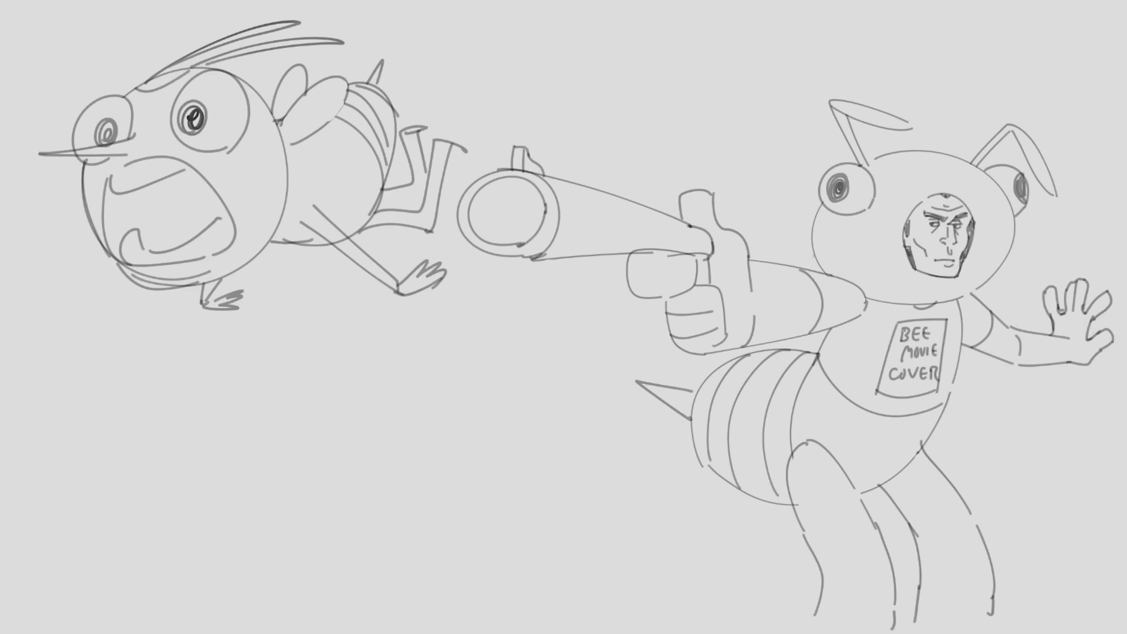
drag(762, 256, 814, 251)
- Try a long wavy motion stroke at lower left and an upper arc, then remove them
drag(85, 361, 160, 499)
key(ctrl+z)
mouse_move(50, 405)
mouse_down()
mouse_move(127, 519)
mouse_move(339, 428)
mouse_move(296, 520)
mouse_move(411, 581)
mouse_move(653, 510)
mouse_up()
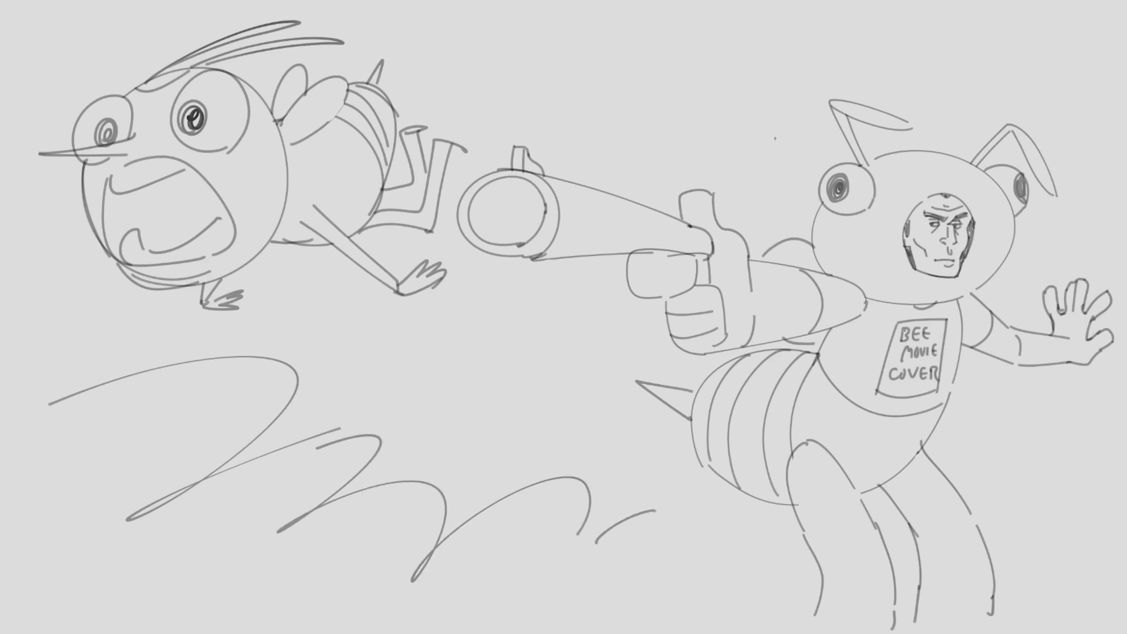
mouse_move(775, 141)
mouse_down()
mouse_move(681, 78)
mouse_move(590, 59)
mouse_up()
key(ctrl+z)
mouse_move(657, 56)
mouse_down()
mouse_move(738, 149)
mouse_move(535, 29)
mouse_move(425, 18)
mouse_up()
key(ctrl+z)
key(ctrl+z)
- Draw a cloud-like arc above the costumed bee, a small zigzag, and dark antenna hatching
mouse_move(525, 320)
mouse_down()
mouse_move(540, 387)
mouse_move(582, 384)
mouse_up()
key(ctrl+z)
key(ctrl+z)
mouse_move(819, 156)
mouse_down()
mouse_move(757, 33)
mouse_move(654, 0)
mouse_up()
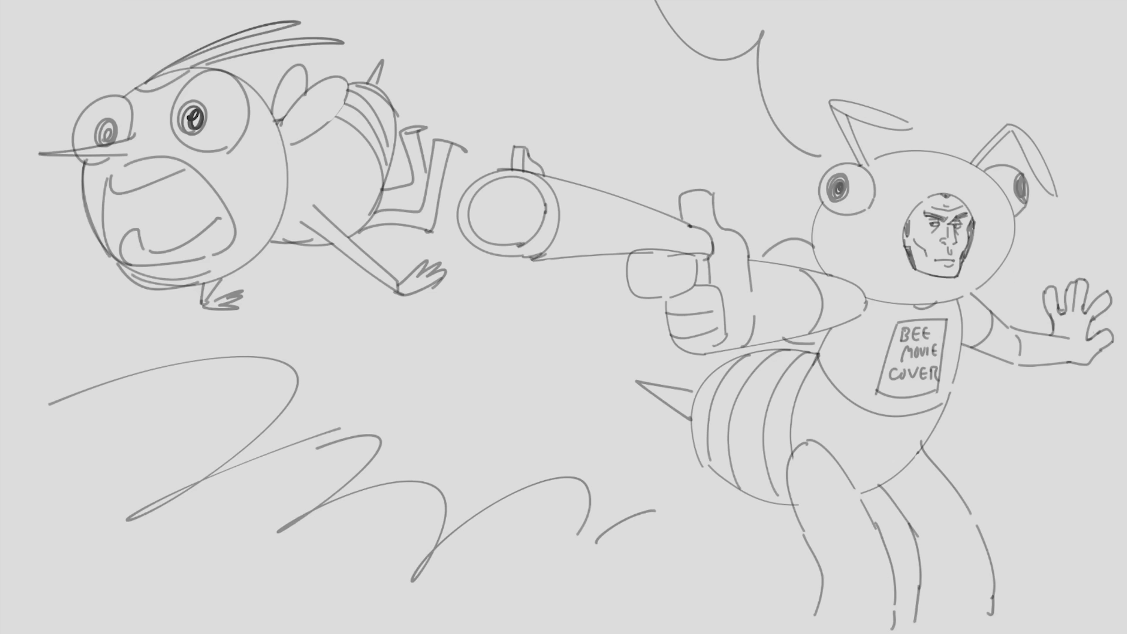
mouse_move(666, 504)
mouse_down()
mouse_move(675, 513)
mouse_move(715, 504)
mouse_up()
mouse_move(144, 85)
mouse_down()
mouse_move(287, 38)
mouse_move(333, 40)
mouse_move(198, 53)
mouse_move(299, 21)
mouse_up()
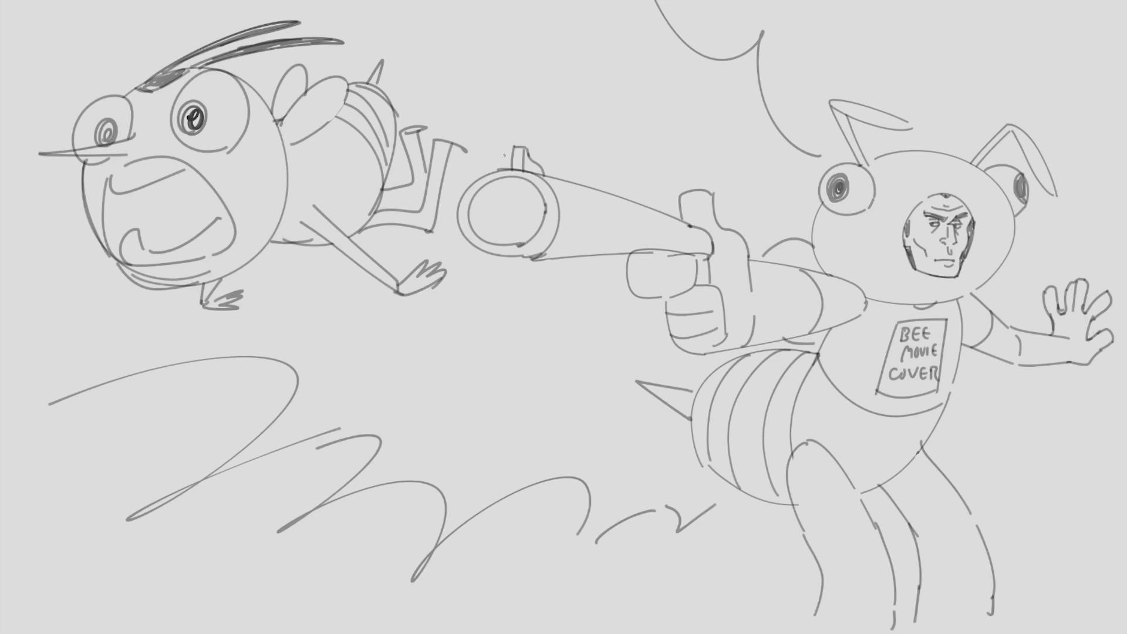
- Add speed lines above the gun barrel and beneath the flying bee
drag(504, 155, 420, 101)
drag(511, 264, 457, 276)
drag(377, 297, 259, 321)
drag(340, 271, 261, 289)
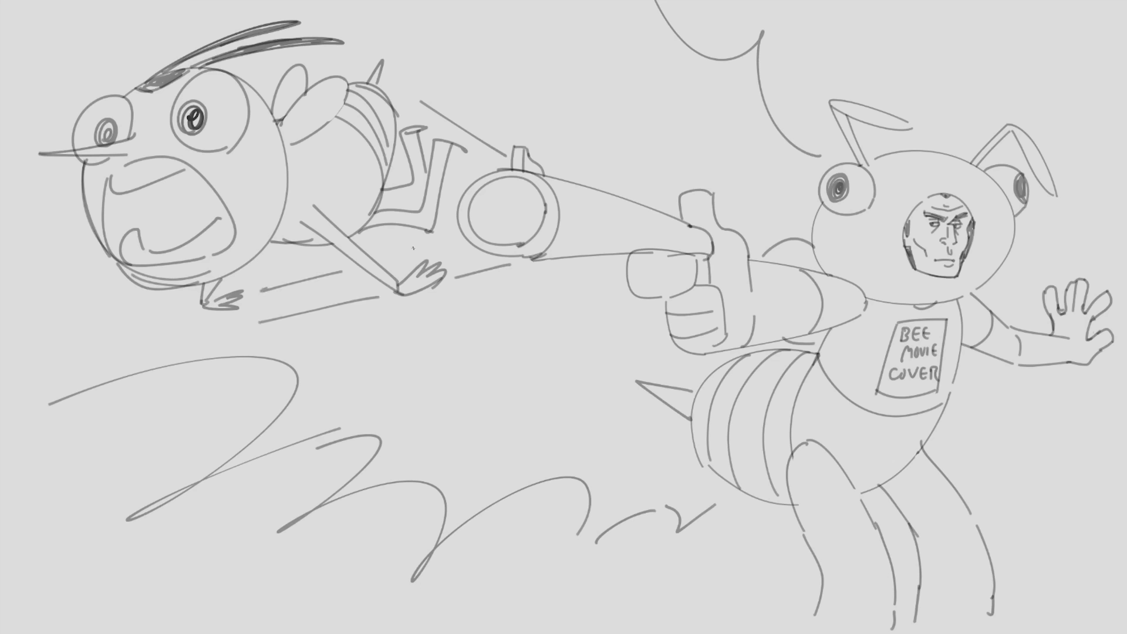
key(ctrl+z)
drag(385, 253, 452, 243)
drag(450, 192, 461, 189)
- Fill the gun barrel's opening solid black and hand-letter THWOOMP above it
click(503, 217)
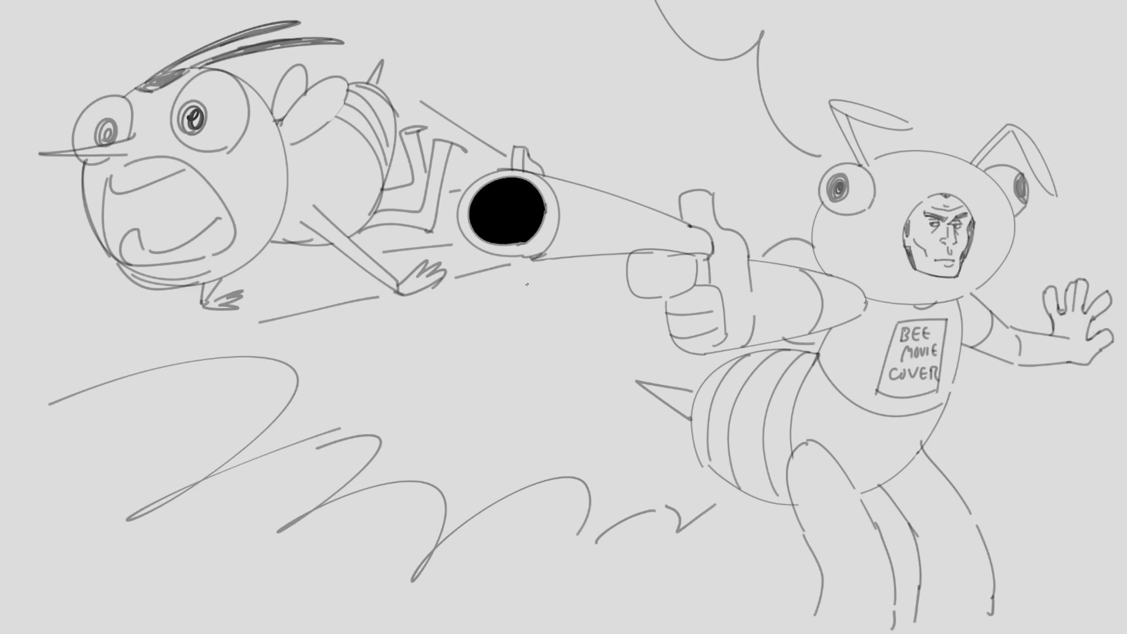
mouse_move(539, 82)
mouse_down()
mouse_move(533, 132)
mouse_move(566, 77)
mouse_move(550, 126)
mouse_up()
drag(575, 87, 569, 125)
mouse_move(552, 112)
mouse_down()
mouse_move(573, 109)
mouse_move(582, 141)
mouse_move(602, 107)
mouse_move(613, 132)
mouse_move(624, 113)
mouse_move(627, 143)
mouse_move(636, 130)
mouse_move(655, 167)
mouse_move(657, 140)
mouse_up()
drag(658, 140, 661, 154)
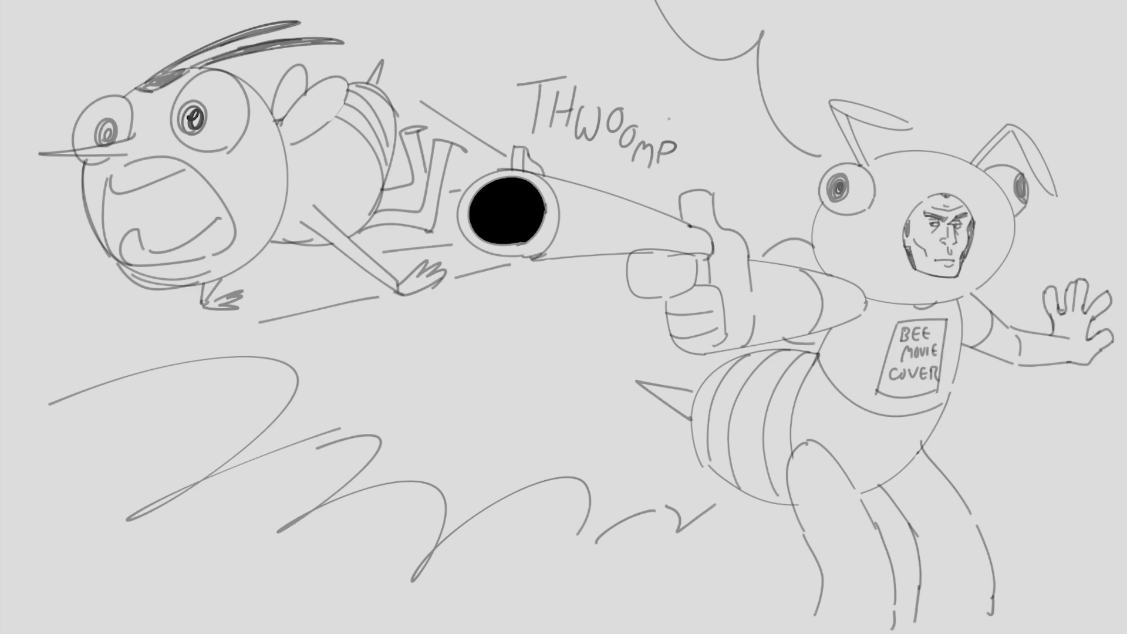
- Draw a curve inside the flying bee's open mouth, then undo it
mouse_move(200, 179)
mouse_down()
mouse_move(168, 208)
mouse_move(160, 249)
mouse_move(156, 223)
mouse_move(174, 238)
mouse_move(226, 198)
mouse_up()
key(ctrl+z)
key(ctrl+z)
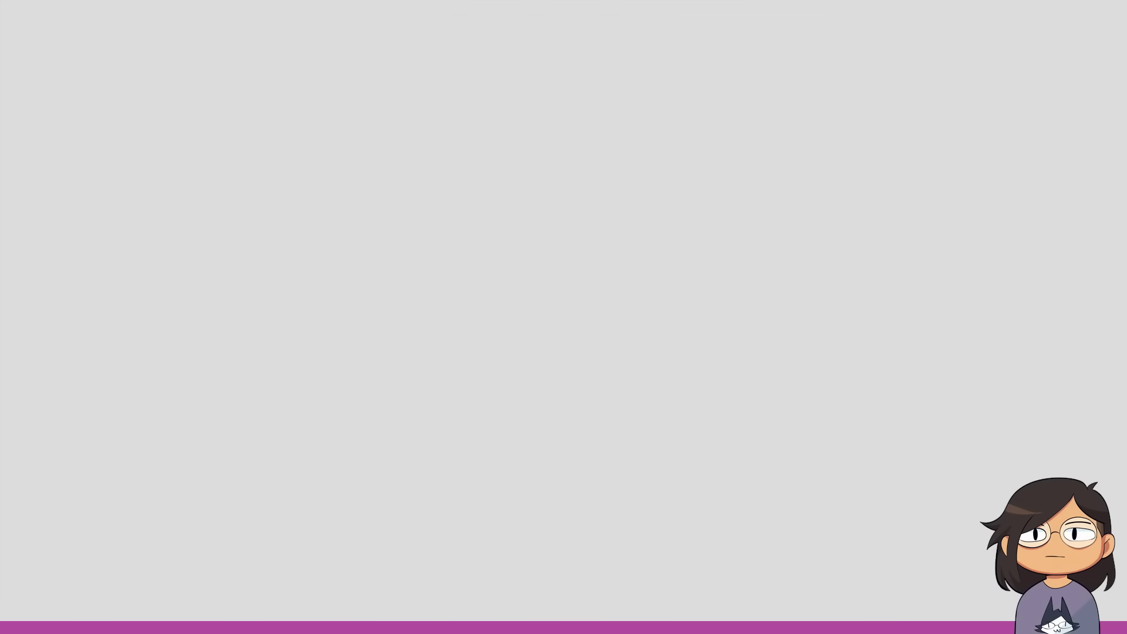
- Draw a narrow left panel border and a wider right panel border filling the page
drag(17, 13, 524, 614)
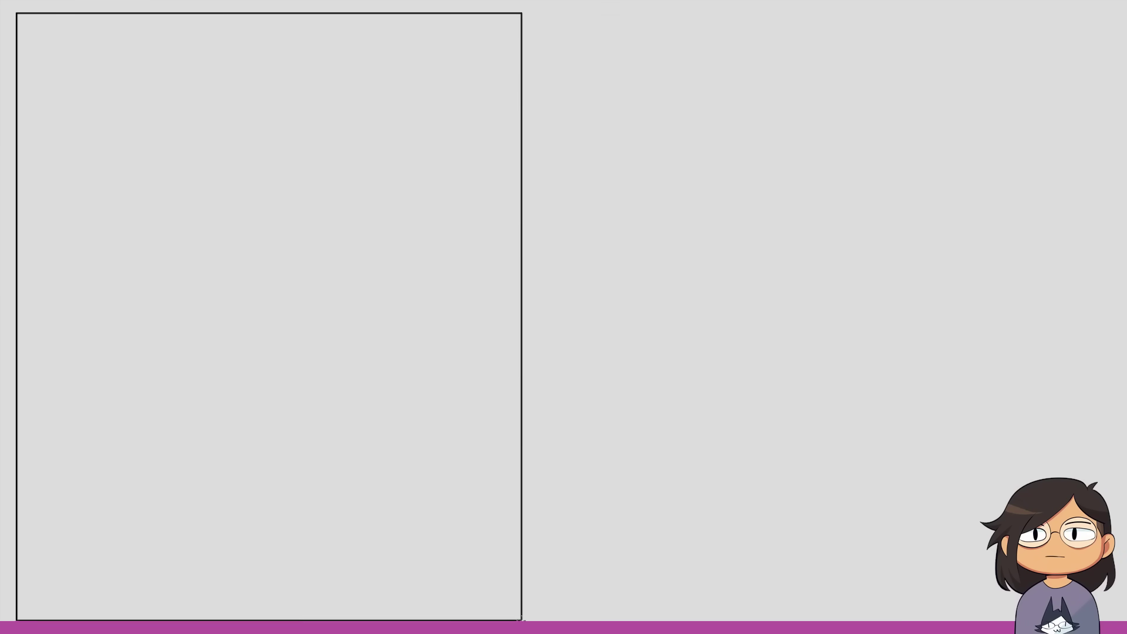
drag(523, 614, 452, 619)
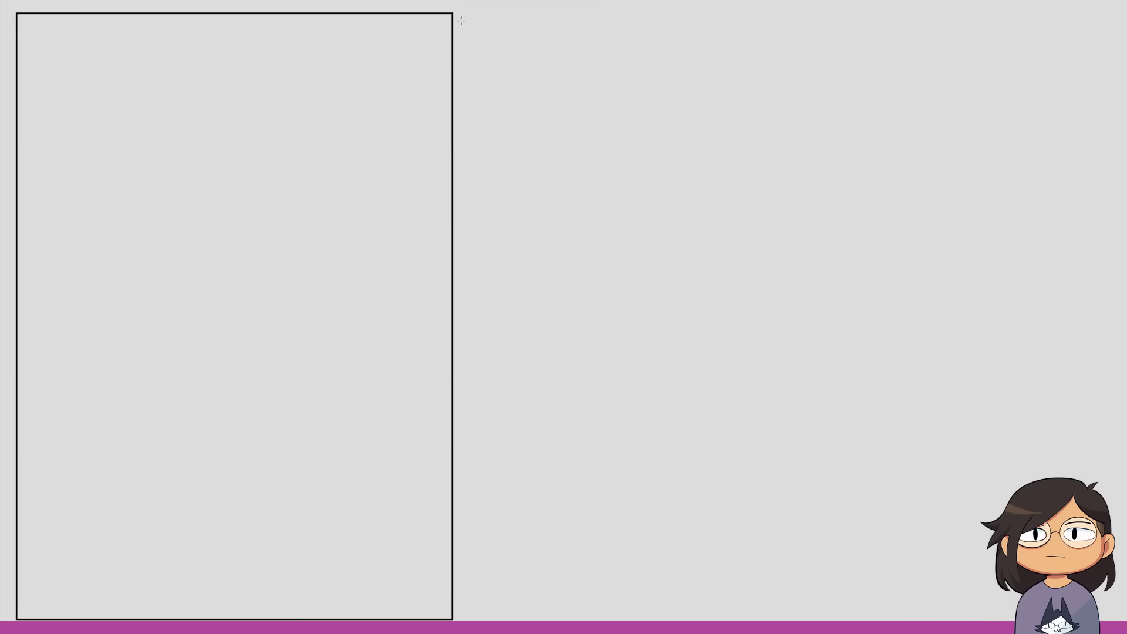
drag(459, 14, 1114, 621)
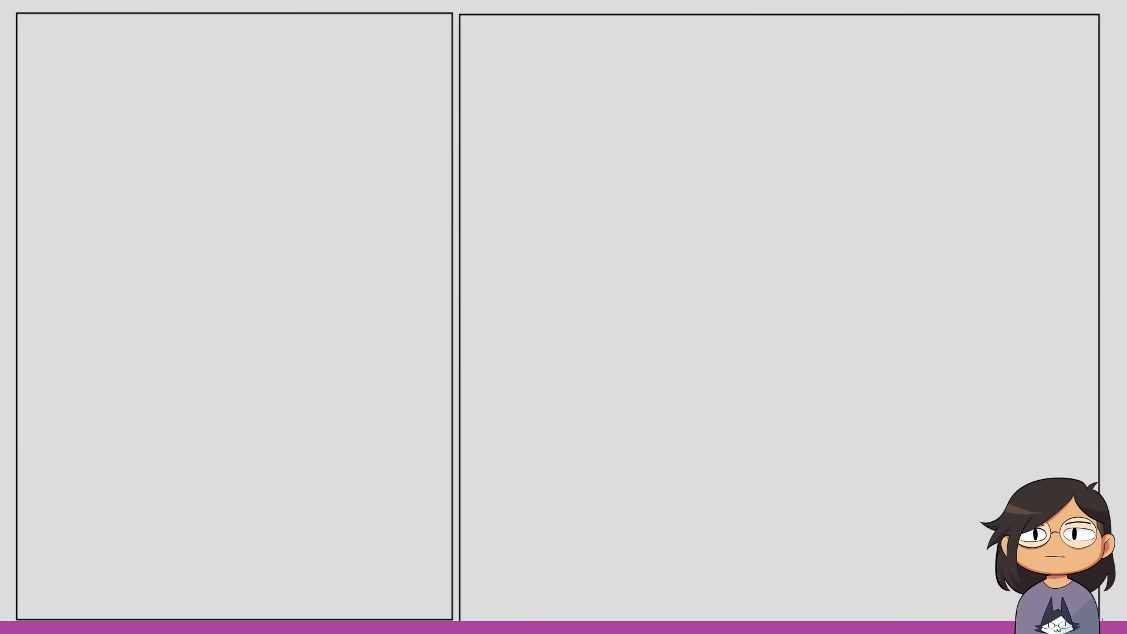
drag(1114, 621, 1117, 619)
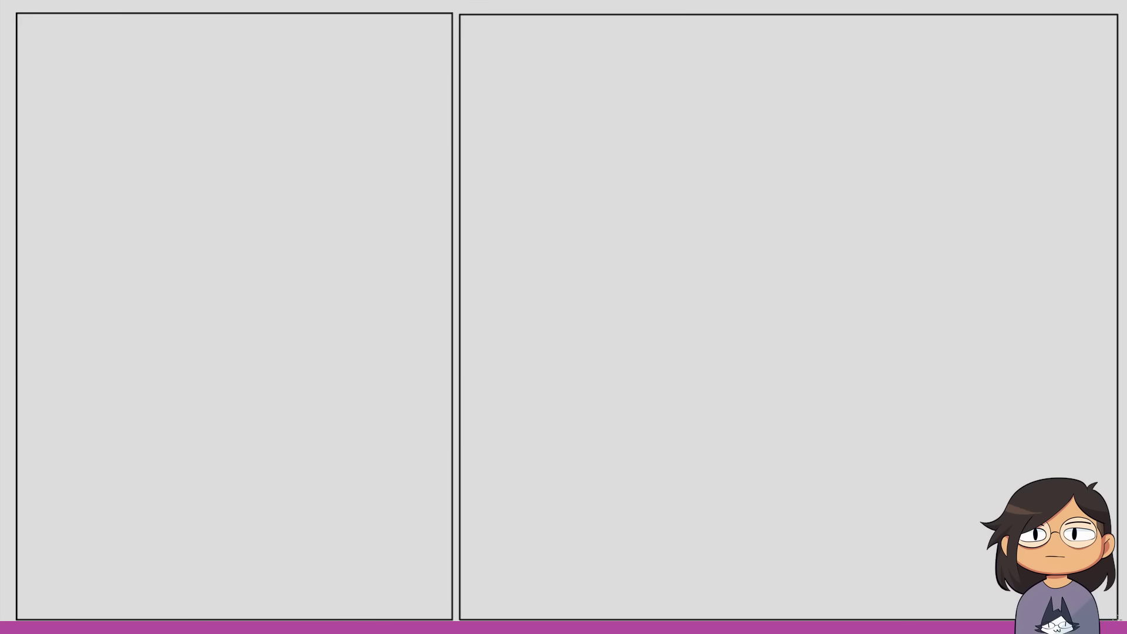
key(ctrl+z)
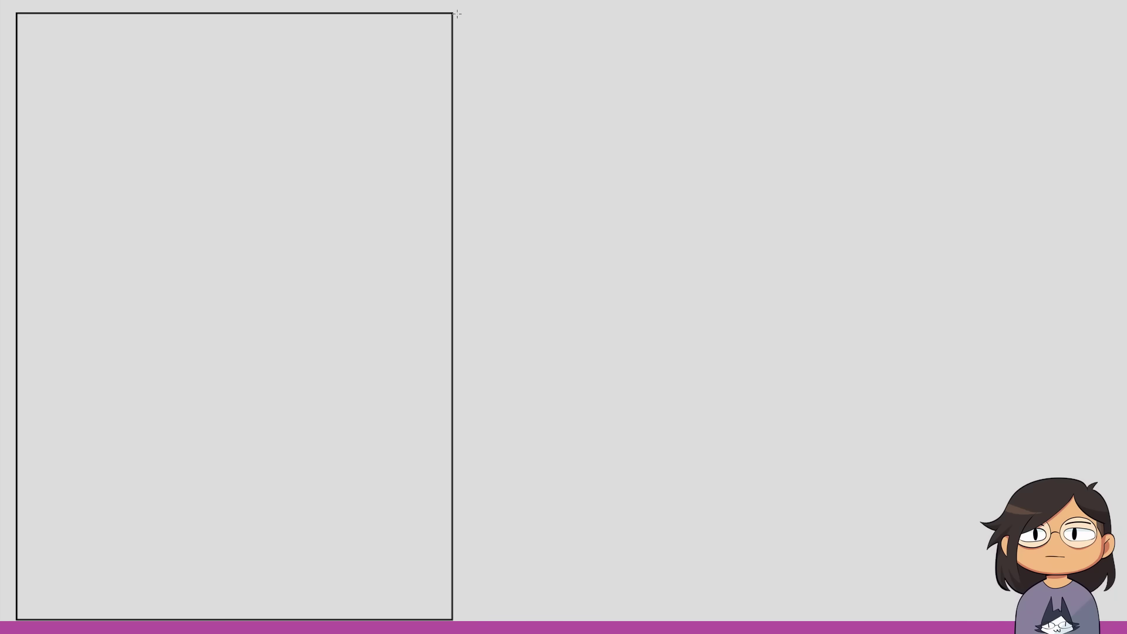
drag(463, 12, 1114, 620)
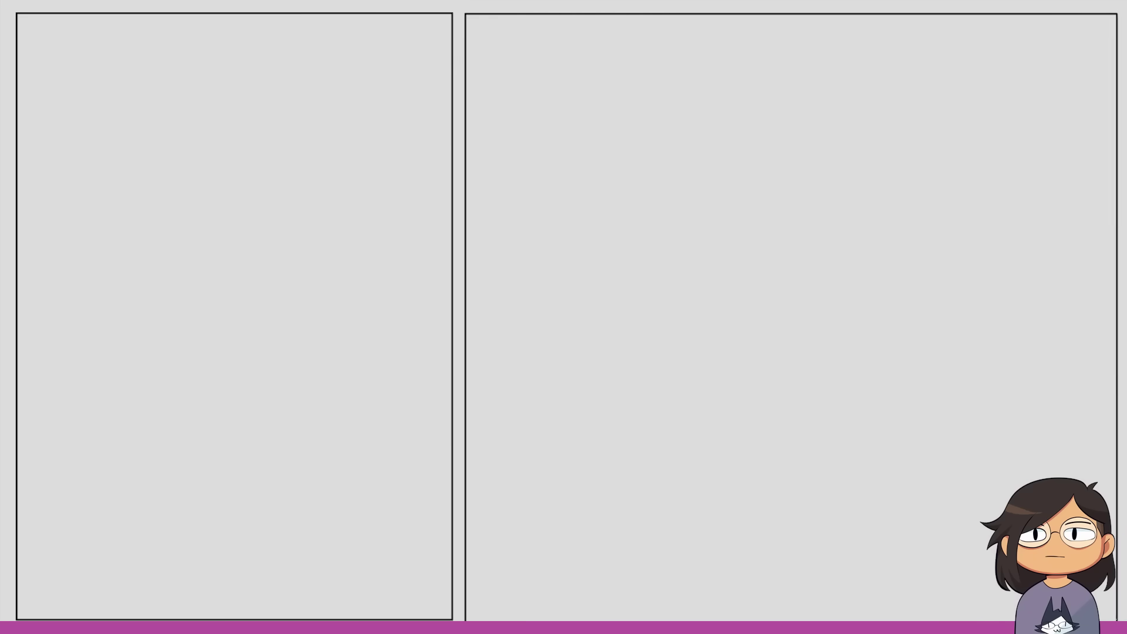
drag(1114, 620, 1114, 615)
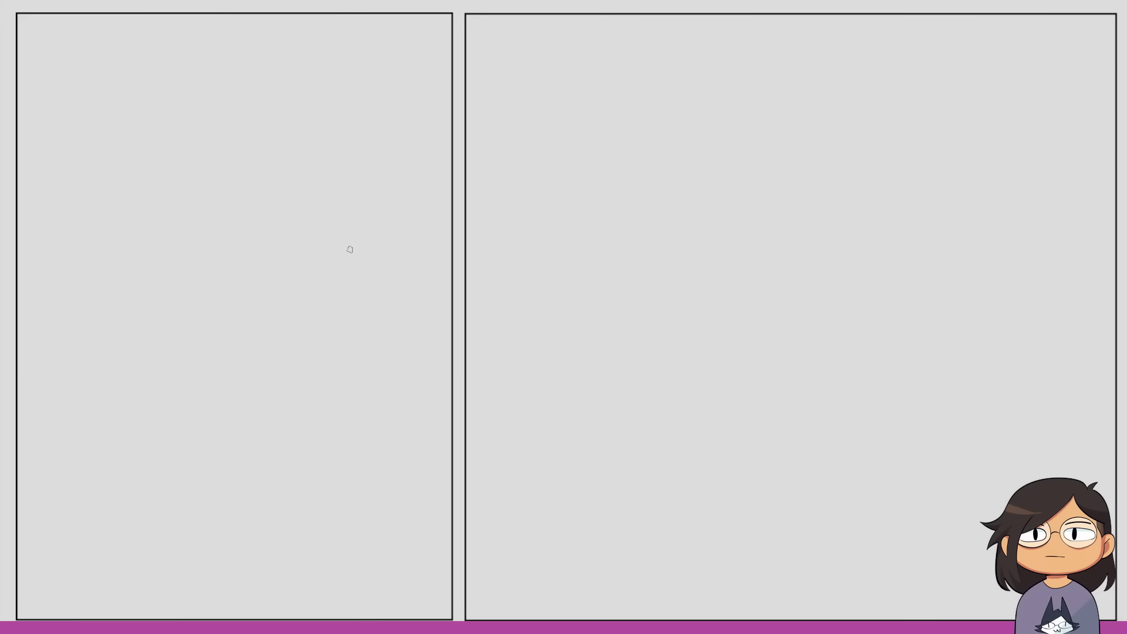
- Sketch a round head outline in the left panel with a darkened open mouth
mouse_move(444, 219)
mouse_down()
mouse_move(307, 352)
mouse_move(422, 475)
mouse_up()
mouse_move(316, 402)
mouse_down()
mouse_move(352, 387)
mouse_move(342, 411)
mouse_move(319, 408)
mouse_move(346, 387)
mouse_move(332, 414)
mouse_move(311, 408)
mouse_move(347, 387)
mouse_move(356, 433)
mouse_up()
key(ctrl+z)
mouse_move(332, 309)
mouse_down()
mouse_move(338, 352)
mouse_move(368, 323)
mouse_move(347, 366)
mouse_move(337, 349)
mouse_up()
key(ctrl+z)
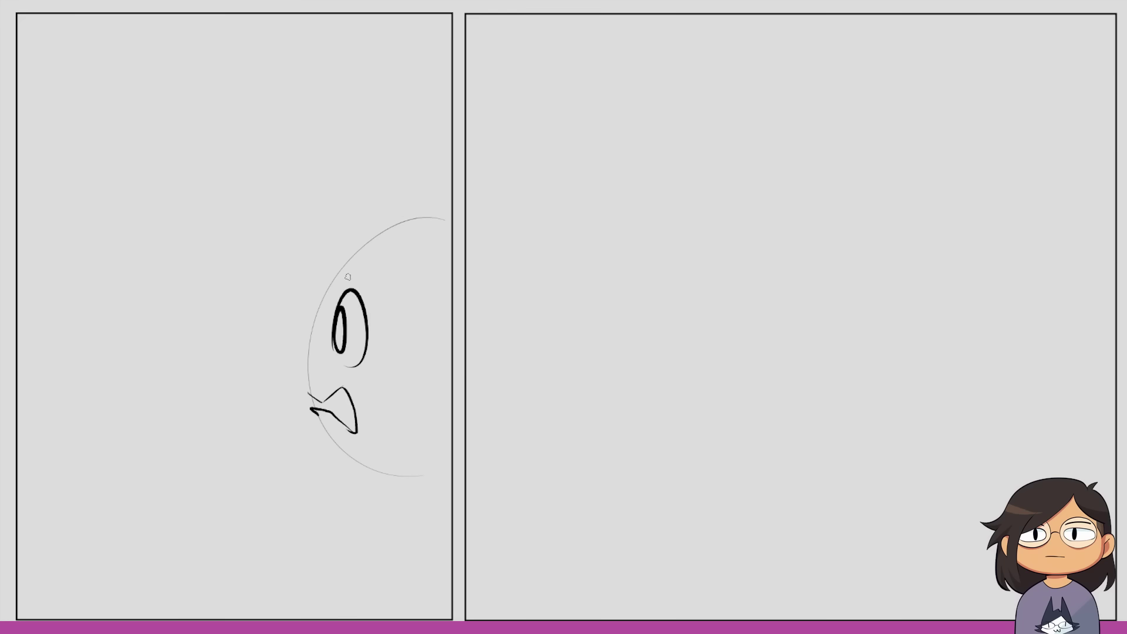
mouse_move(343, 267)
mouse_down()
mouse_move(311, 345)
mouse_move(309, 387)
mouse_move(352, 420)
mouse_move(344, 410)
mouse_up()
drag(363, 370, 365, 376)
- Ink the jaw and upper head arc, then redraw the nose with an inner line
mouse_move(375, 223)
mouse_down()
mouse_move(359, 263)
mouse_move(410, 364)
mouse_move(449, 399)
mouse_move(420, 427)
mouse_up()
key(ctrl+z)
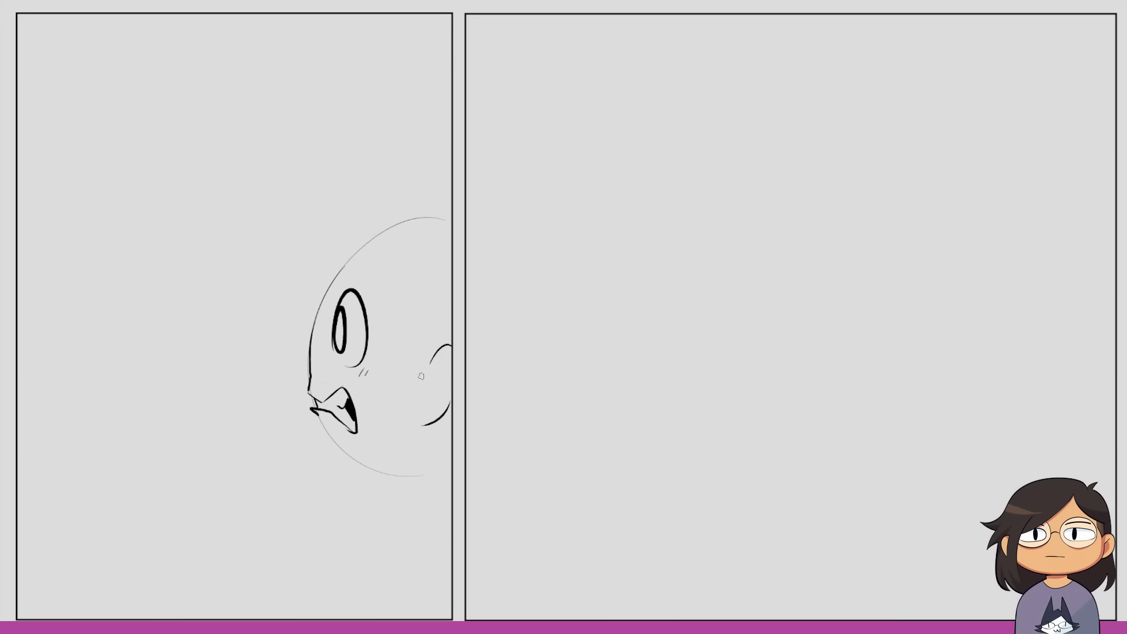
key(ctrl+z)
drag(326, 431, 423, 473)
drag(306, 363, 304, 376)
drag(339, 273, 449, 217)
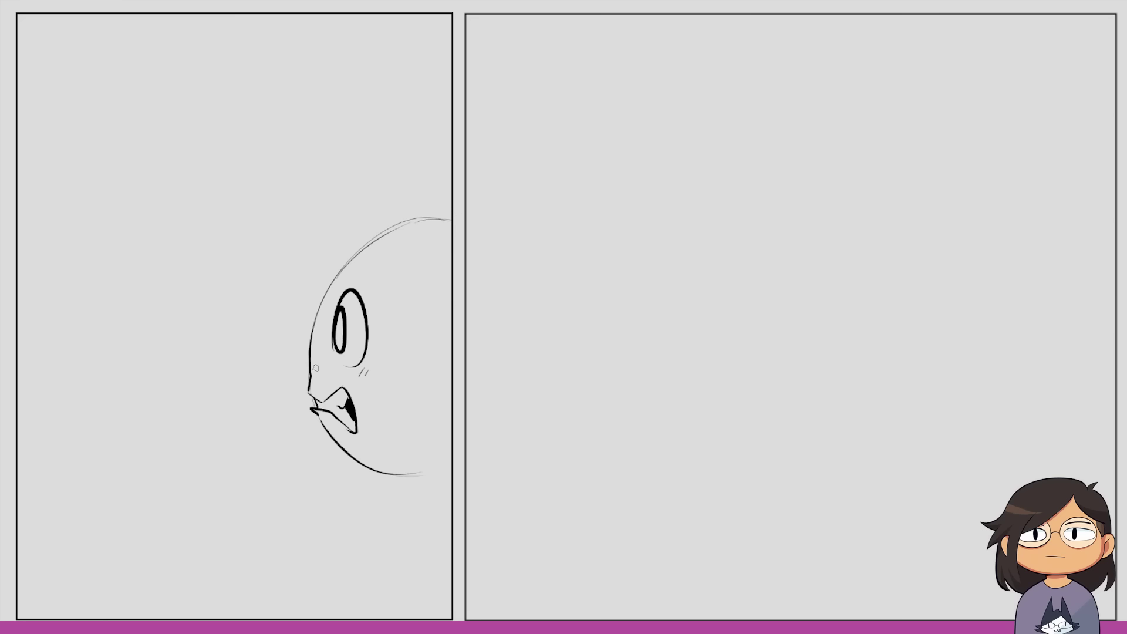
mouse_move(309, 386)
mouse_down()
mouse_move(311, 357)
mouse_move(320, 403)
mouse_up()
key(ctrl+z)
drag(301, 364, 303, 381)
- Ink the cat's pointed ear and erase the faint sketch arc across the head top
mouse_move(367, 262)
mouse_down()
mouse_move(392, 156)
mouse_move(435, 216)
mouse_up()
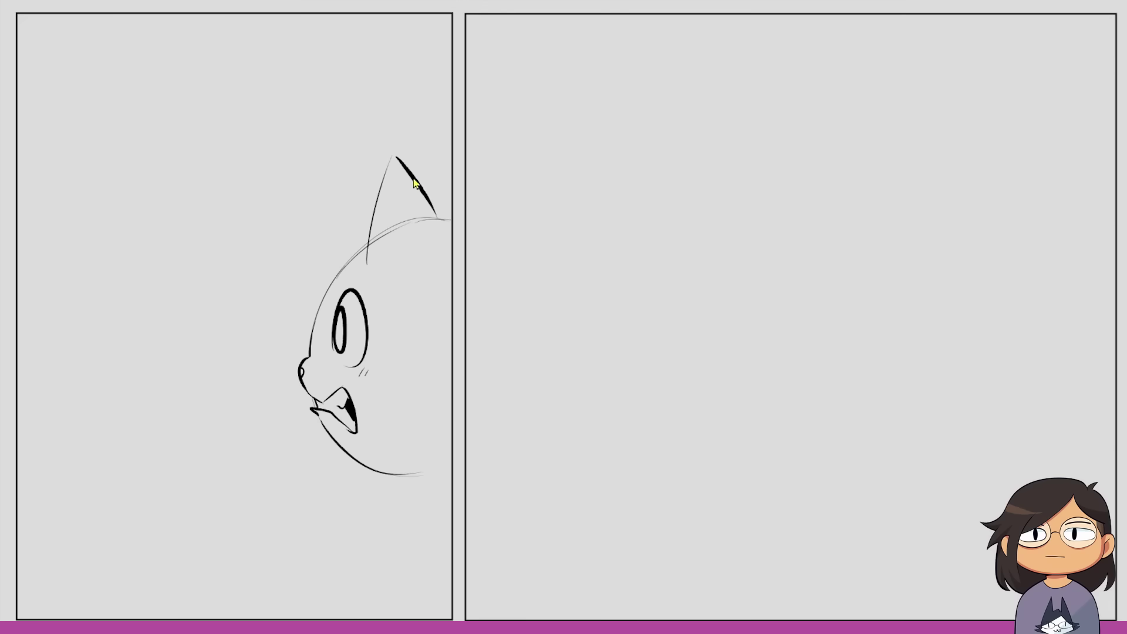
key(ctrl+z)
drag(399, 157, 452, 209)
drag(376, 246, 394, 183)
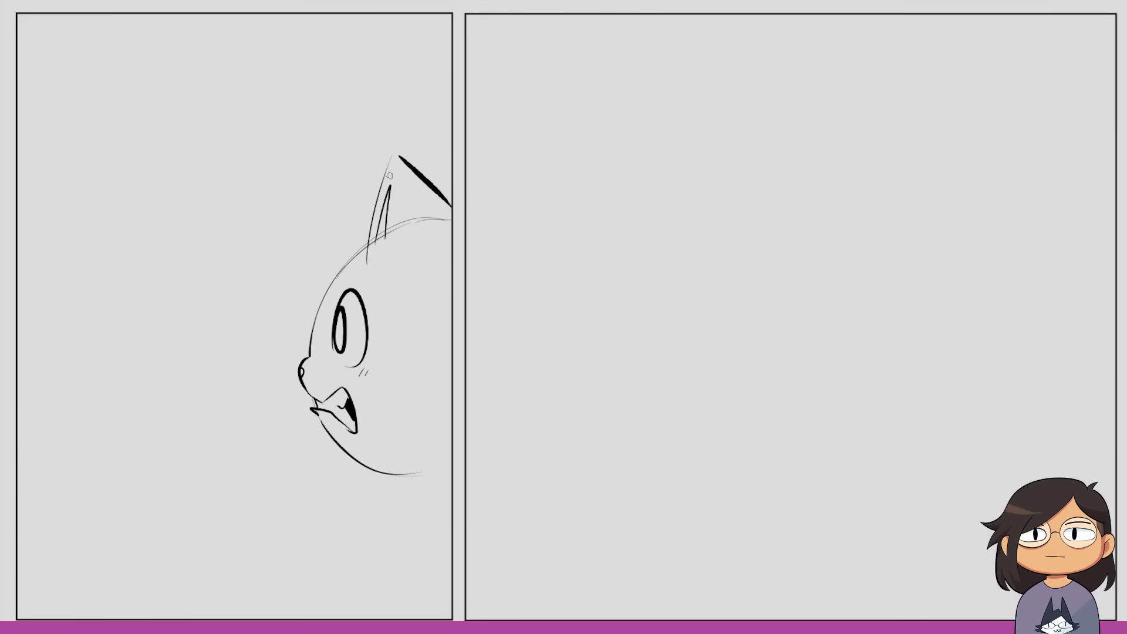
key(ctrl+z)
drag(379, 238, 449, 217)
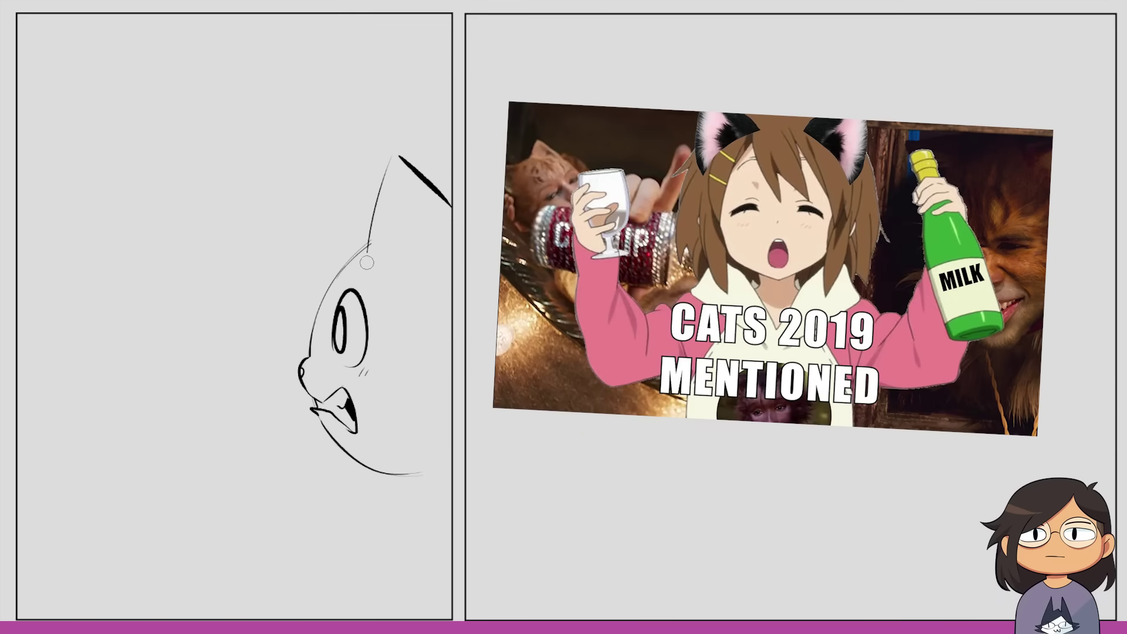
- Draw the cheek contour curving down toward the nose, retrying until it fits
drag(372, 226, 306, 241)
key(ctrl+z)
mouse_move(369, 227)
mouse_down()
mouse_move(319, 228)
mouse_move(297, 311)
mouse_up()
key(ctrl+z)
drag(358, 234, 322, 353)
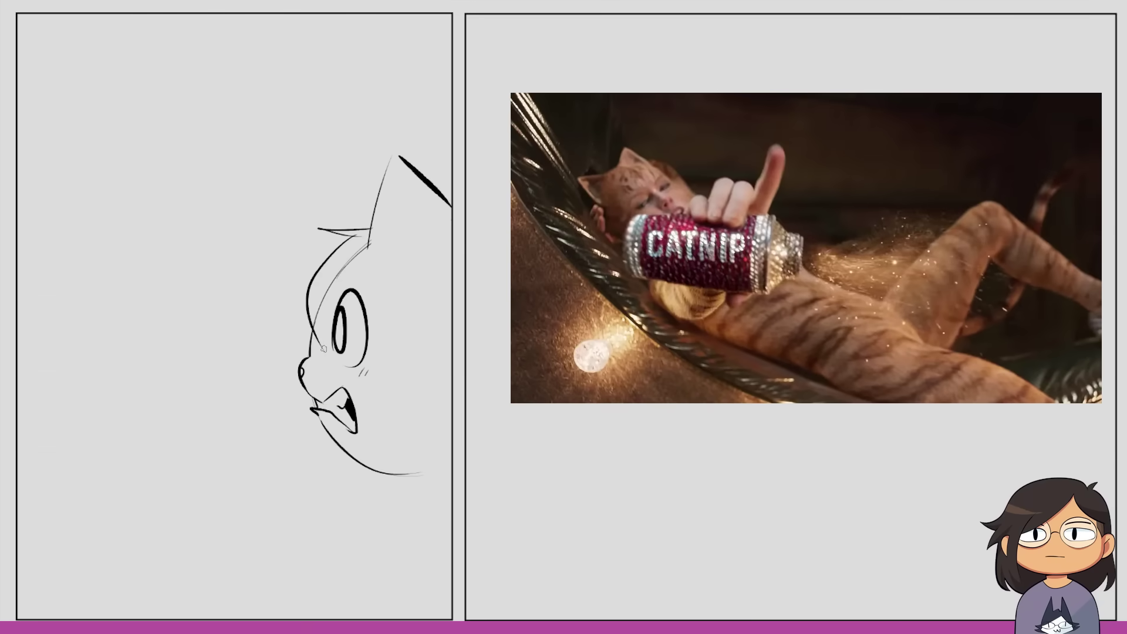
key(ctrl+z)
mouse_move(370, 246)
mouse_down()
mouse_move(320, 347)
mouse_move(366, 245)
mouse_up()
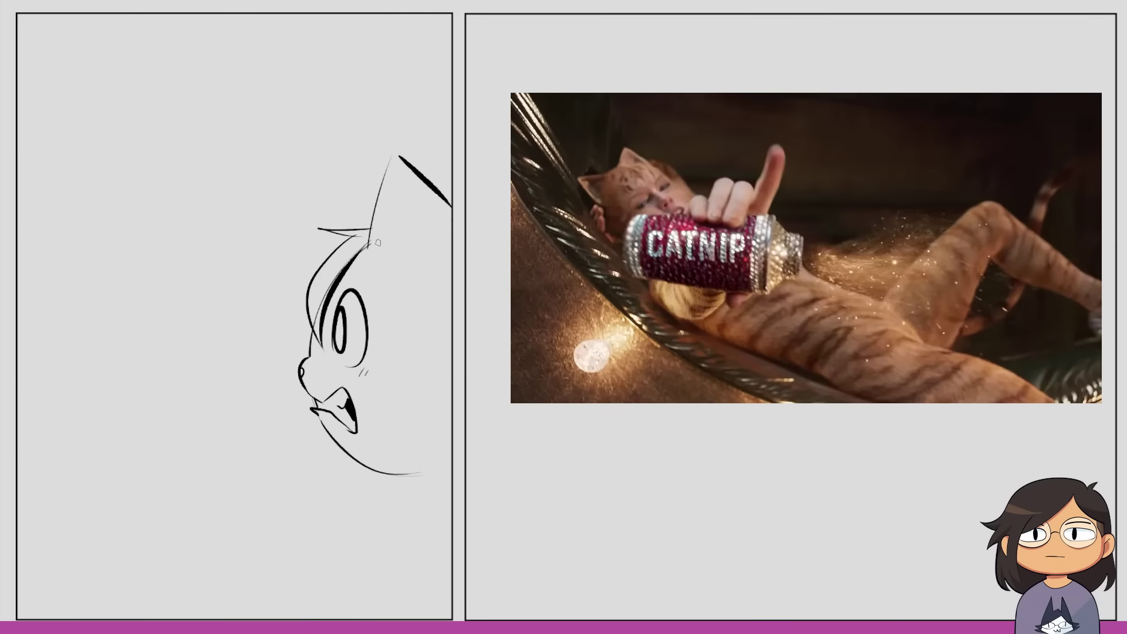
key(ctrl+z)
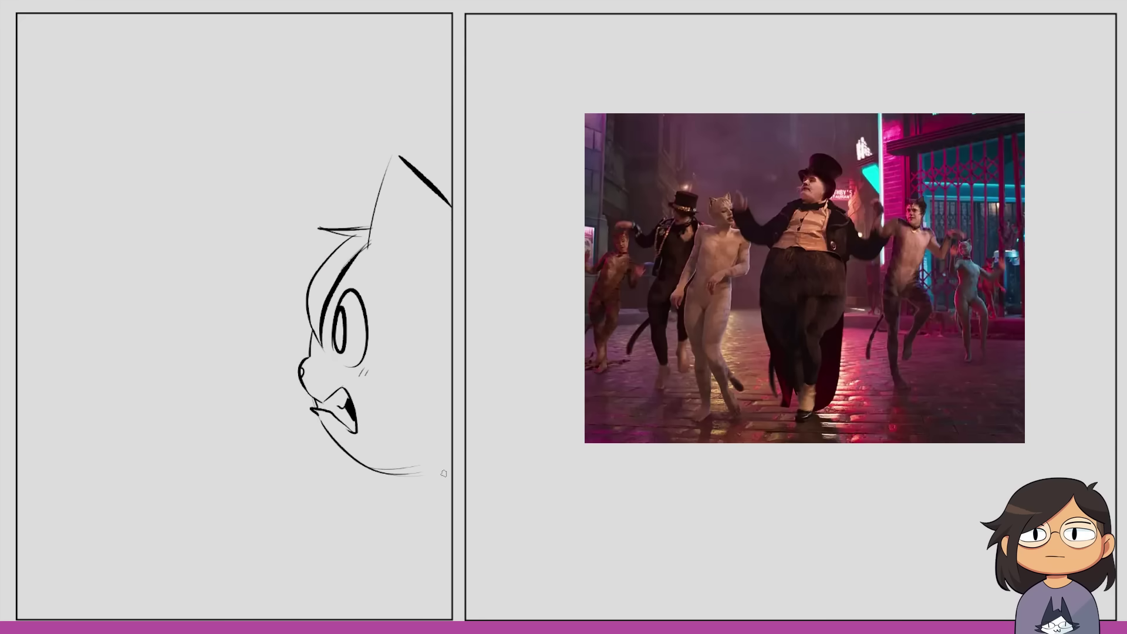
- Sketch the neck lines descending from under the cat's jaw
drag(444, 472, 356, 560)
key(ctrl+z)
mouse_move(447, 454)
mouse_down()
mouse_move(379, 469)
mouse_move(352, 554)
mouse_up()
drag(374, 467, 334, 598)
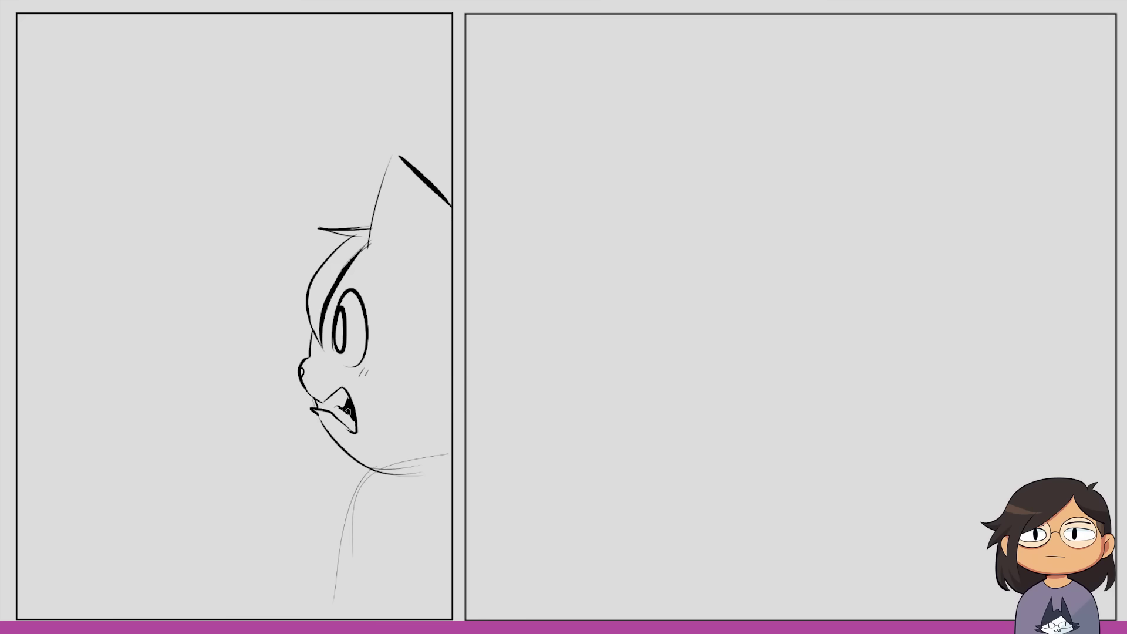
- Add a brow line, then sketch and ink the neck, upper arm and rounded fist
drag(330, 292, 383, 273)
mouse_move(376, 469)
mouse_down()
mouse_move(271, 605)
mouse_move(256, 548)
mouse_up()
drag(207, 580, 293, 582)
mouse_move(235, 530)
mouse_down()
mouse_move(283, 548)
mouse_move(393, 469)
mouse_up()
mouse_move(292, 570)
mouse_down()
mouse_move(268, 558)
mouse_move(323, 578)
mouse_move(393, 484)
mouse_move(439, 462)
mouse_move(325, 536)
mouse_move(384, 465)
mouse_up()
key(ctrl+z)
drag(321, 553, 404, 469)
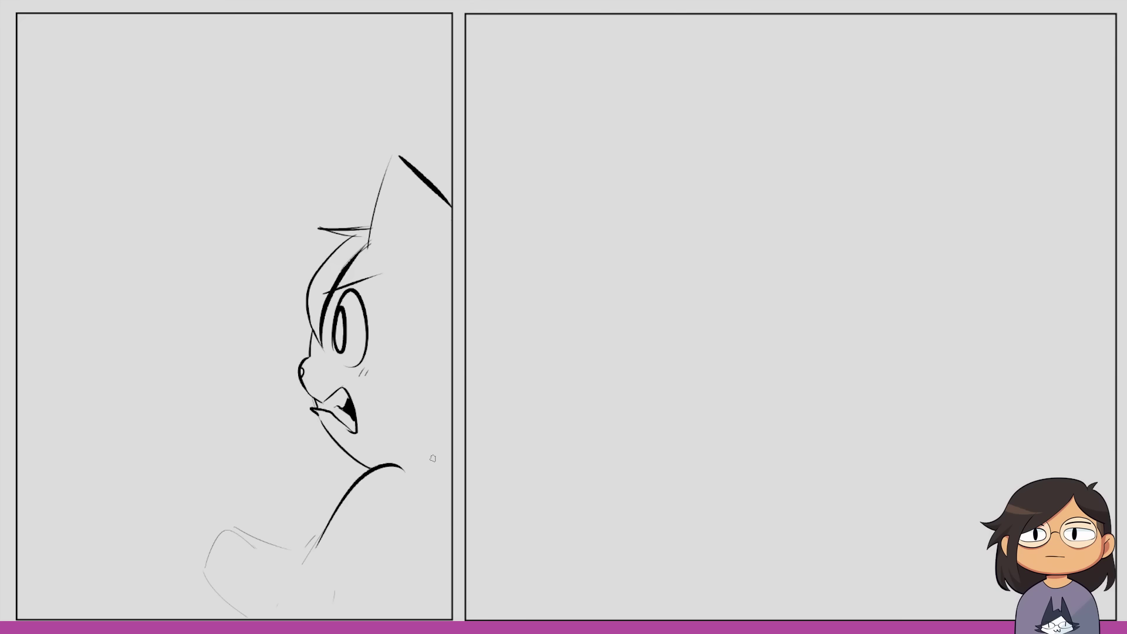
mouse_move(317, 532)
mouse_down()
mouse_move(241, 520)
mouse_move(231, 487)
mouse_up()
- Add small ear strokes and whiskers on the cheek, and extend the shoulder line
drag(350, 227, 372, 209)
drag(439, 198, 453, 190)
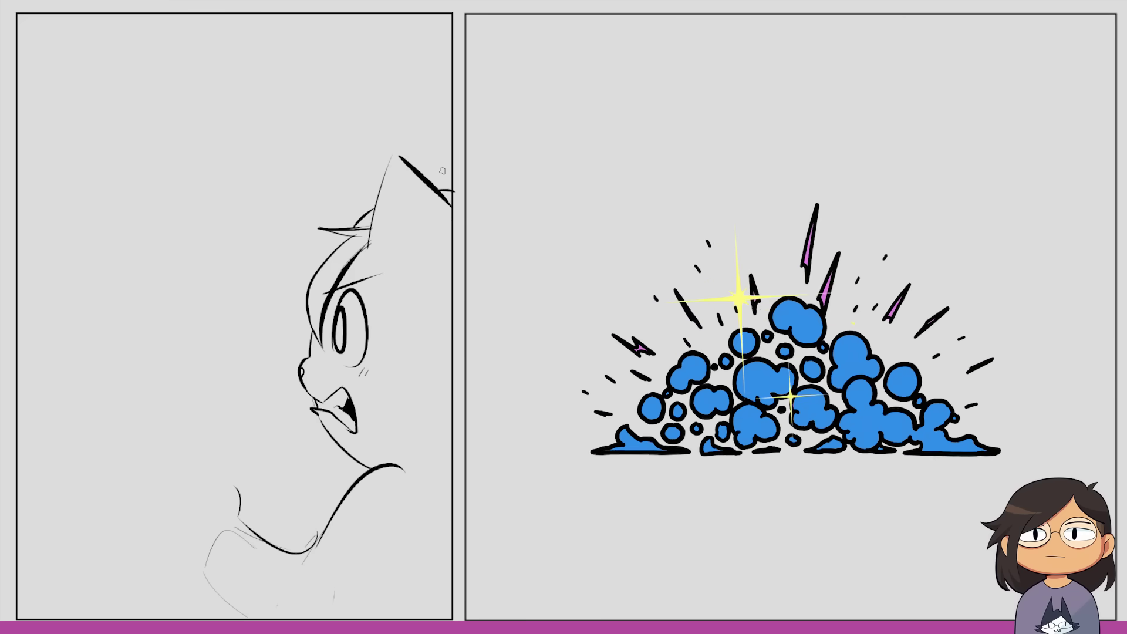
drag(375, 235, 392, 175)
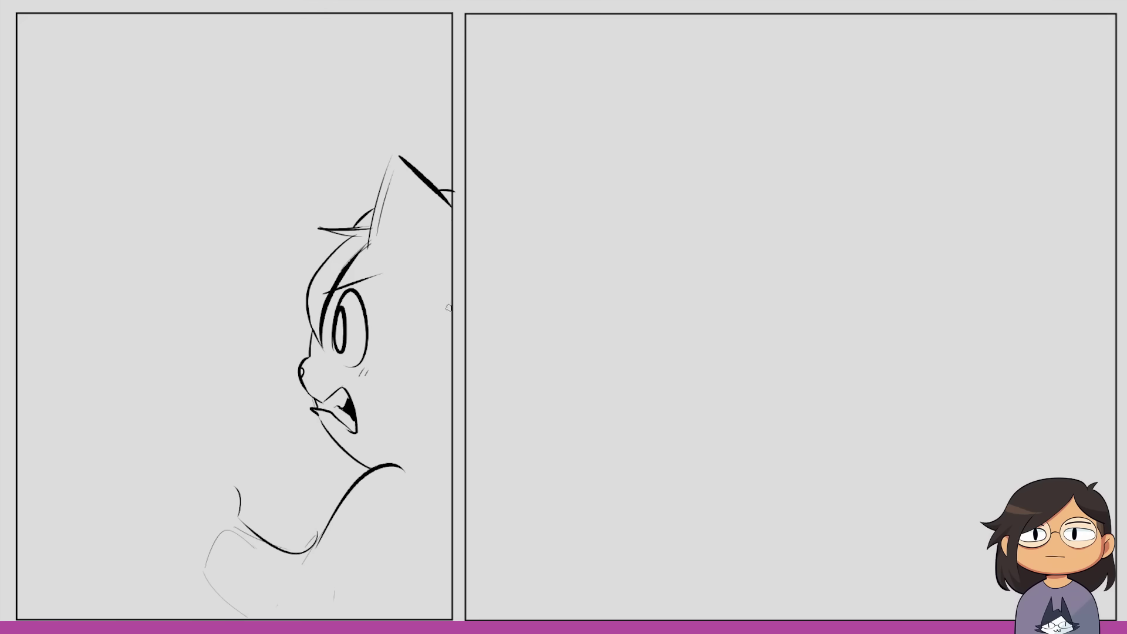
mouse_move(406, 374)
mouse_down()
mouse_move(446, 358)
mouse_move(434, 373)
mouse_up()
drag(398, 467, 419, 479)
mouse_move(237, 518)
mouse_down()
mouse_move(222, 489)
mouse_move(189, 478)
mouse_move(177, 523)
mouse_move(252, 619)
mouse_up()
- Refine the fist with a knuckle outline and a thick arc over its top
drag(201, 480, 224, 456)
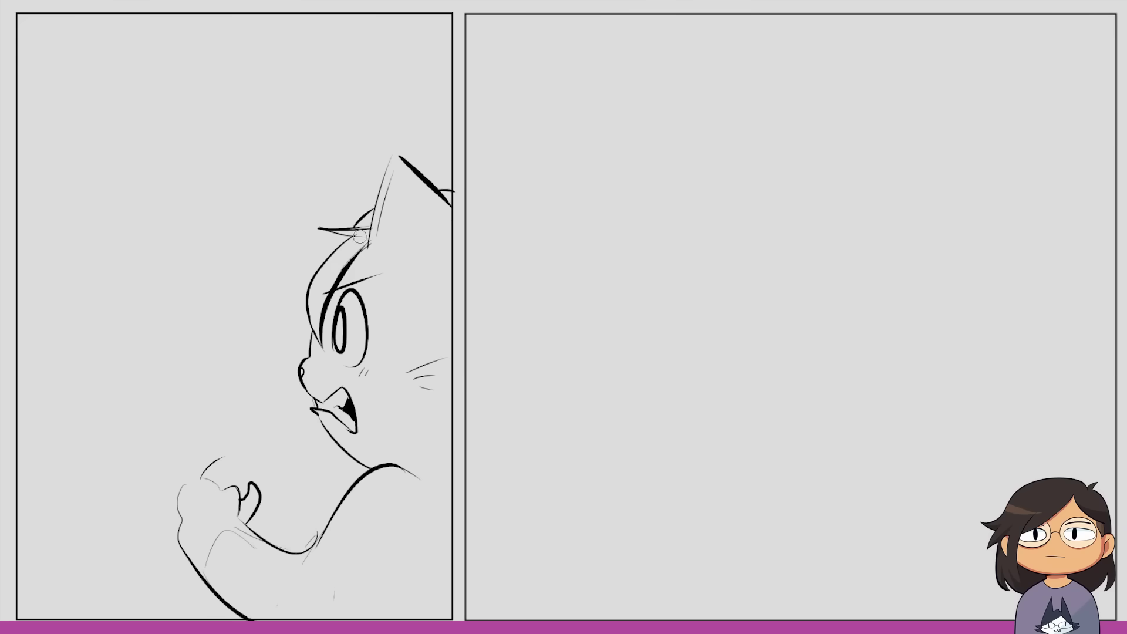
mouse_move(256, 508)
mouse_down()
mouse_move(217, 485)
mouse_move(249, 491)
mouse_move(246, 521)
mouse_up()
mouse_move(205, 464)
mouse_down()
mouse_move(179, 507)
mouse_move(268, 560)
mouse_up()
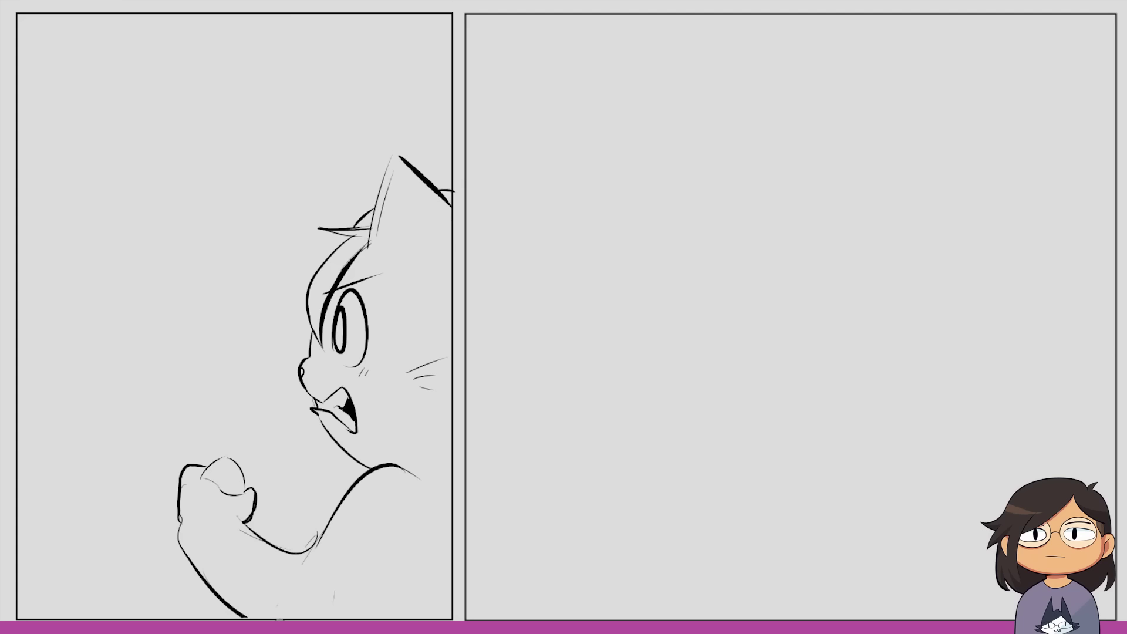
drag(317, 615, 351, 578)
mouse_move(201, 467)
mouse_down()
mouse_move(246, 487)
mouse_move(212, 485)
mouse_move(222, 491)
mouse_move(246, 449)
mouse_move(222, 461)
mouse_move(241, 464)
mouse_move(256, 439)
mouse_move(237, 493)
mouse_up()
- Crosshatch the round object into a grenade and extend the cat's back and shoulder outline
mouse_move(210, 465)
mouse_down()
mouse_move(244, 462)
mouse_move(242, 487)
mouse_move(255, 482)
mouse_move(247, 522)
mouse_up()
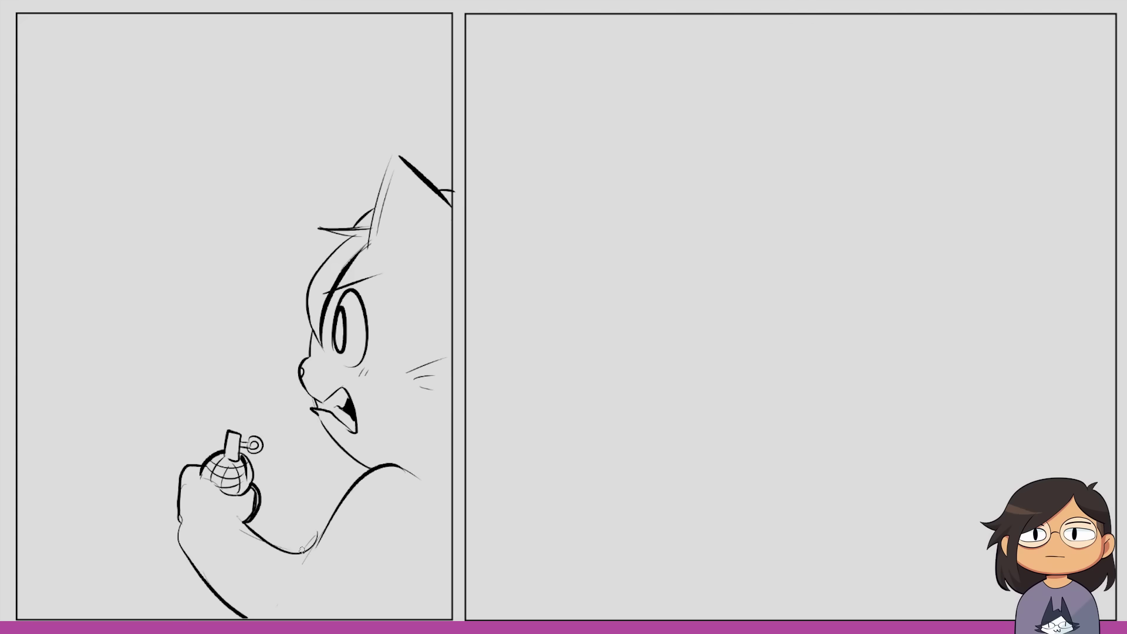
drag(415, 480, 446, 534)
mouse_move(405, 468)
mouse_down()
mouse_move(435, 490)
mouse_move(452, 477)
mouse_up()
drag(371, 619, 431, 574)
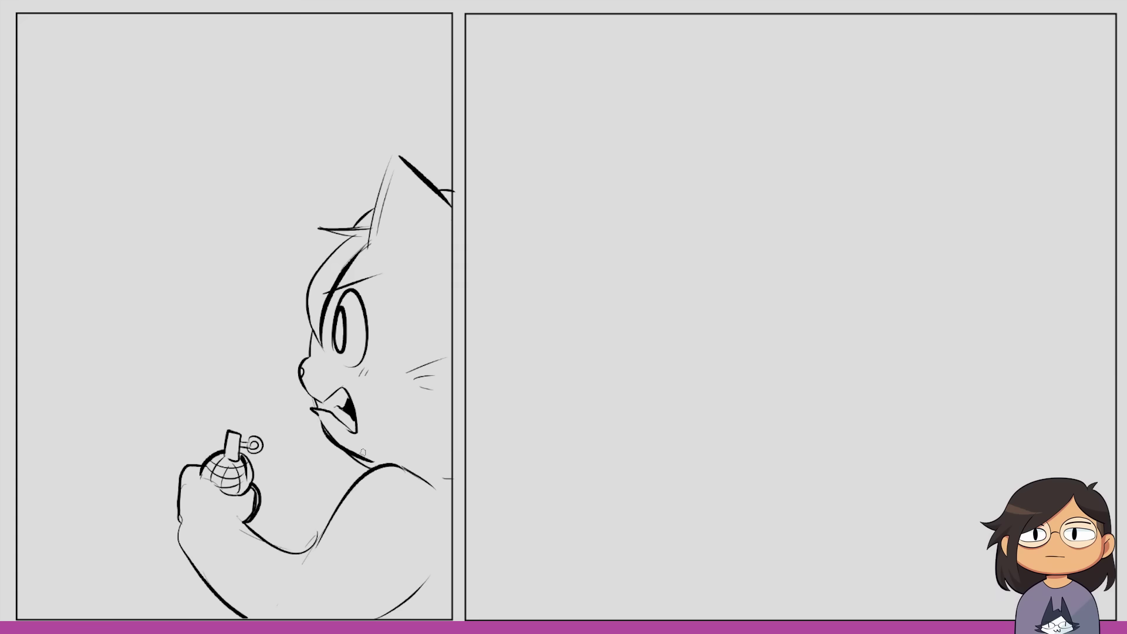
- Erase the cat's chin-to-neck stroke and redraw a cleaner jaw line joining the shoulder
drag(355, 455, 323, 424)
drag(320, 420, 374, 455)
key(ctrl+z)
drag(317, 414, 375, 465)
- Add sparkles around the grenade, eyelashes on the cat's eye, and a lower-back contour
drag(211, 416, 219, 434)
key(ctrl+z)
mouse_move(260, 468)
mouse_down()
mouse_move(269, 453)
mouse_move(269, 478)
mouse_up()
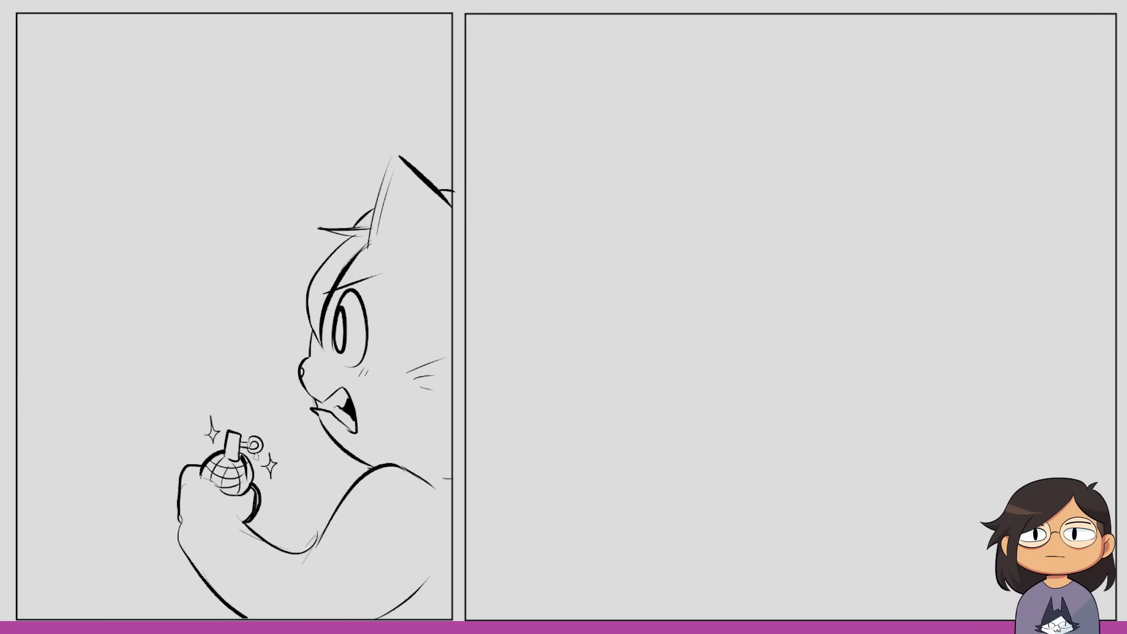
drag(368, 323, 371, 317)
drag(372, 324, 375, 320)
drag(429, 574, 452, 583)
- Ink the bunny's round head outline with two tall ears at the left of panel one
mouse_move(98, 290)
mouse_down()
mouse_move(104, 368)
mouse_move(95, 260)
mouse_up()
key(ctrl+z)
key(ctrl+z)
mouse_move(73, 346)
mouse_down()
mouse_move(164, 291)
mouse_move(82, 363)
mouse_up()
mouse_move(87, 288)
mouse_down()
mouse_move(114, 243)
mouse_move(111, 269)
mouse_up()
mouse_move(132, 267)
mouse_down()
mouse_move(129, 252)
mouse_move(157, 271)
mouse_up()
mouse_move(85, 286)
mouse_down()
mouse_move(71, 311)
mouse_move(154, 364)
mouse_up()
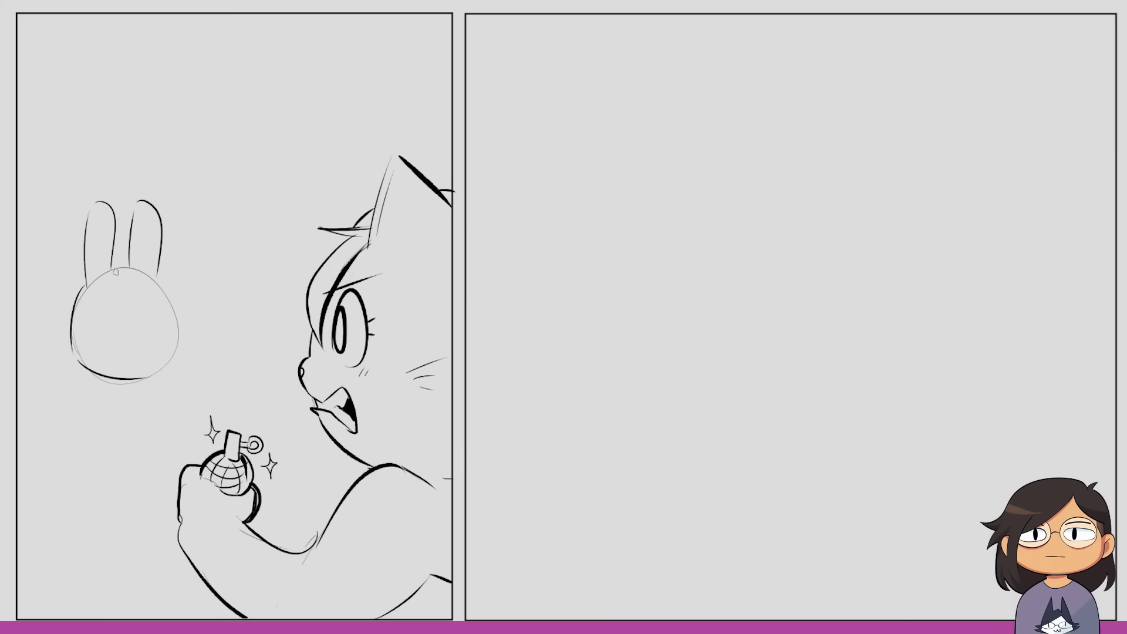
mouse_move(110, 272)
mouse_down()
mouse_move(130, 271)
mouse_move(176, 334)
mouse_move(168, 367)
mouse_move(159, 278)
mouse_up()
key(ctrl+z)
- Erase the thick right side, redraw the head's bottom contour, and add a bow
drag(179, 321, 168, 278)
mouse_move(79, 340)
mouse_down()
mouse_move(99, 380)
mouse_move(131, 382)
mouse_move(179, 341)
mouse_up()
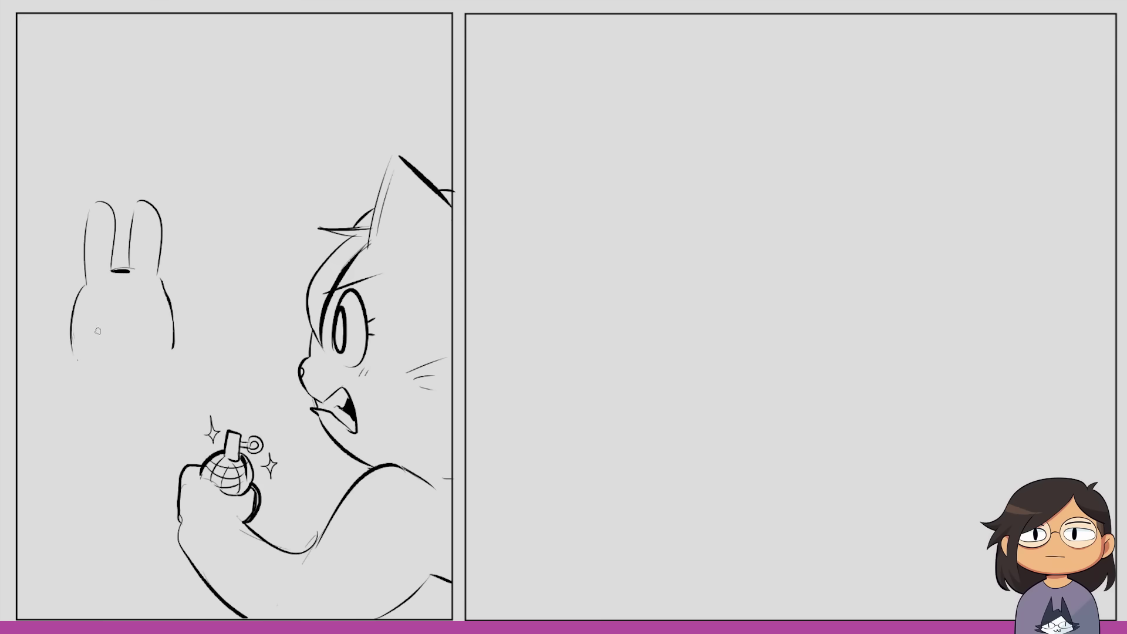
mouse_move(73, 353)
mouse_down()
mouse_move(81, 368)
mouse_move(125, 379)
mouse_move(164, 373)
mouse_move(176, 333)
mouse_up()
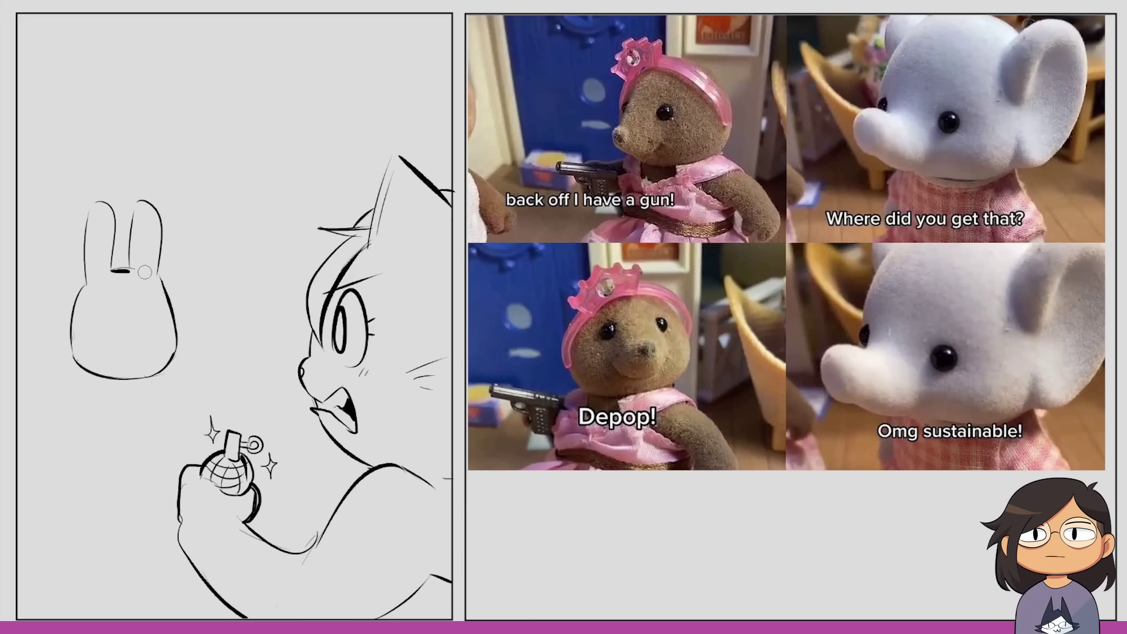
key(ctrl+z)
mouse_move(112, 270)
mouse_down()
mouse_move(131, 274)
mouse_move(126, 241)
mouse_move(113, 275)
mouse_up()
mouse_move(85, 277)
mouse_down()
mouse_move(91, 296)
mouse_move(77, 304)
mouse_move(104, 287)
mouse_move(93, 294)
mouse_move(115, 322)
mouse_move(165, 320)
mouse_move(165, 330)
mouse_move(106, 318)
mouse_move(154, 317)
mouse_move(48, 462)
mouse_up()
key(ctrl+z)
key(ctrl+z)
key(ctrl+z)
- Sketch the bunny's body, arms and legs below her head with thin lines
mouse_move(89, 381)
mouse_down()
mouse_move(39, 495)
mouse_move(68, 512)
mouse_up()
drag(170, 380, 195, 464)
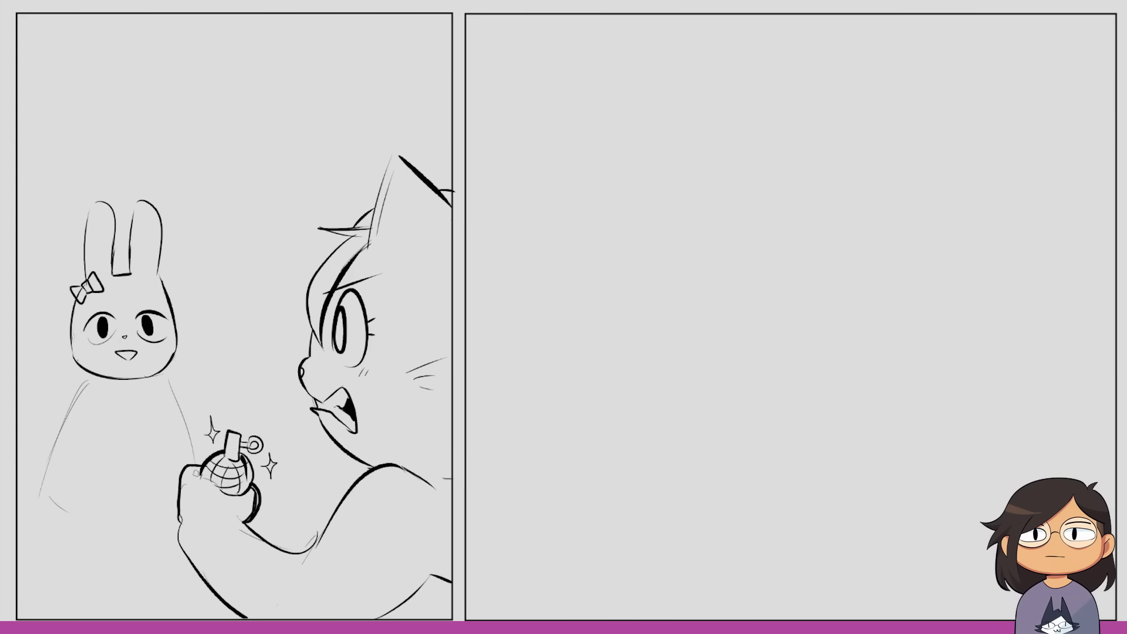
mouse_move(83, 446)
mouse_down()
mouse_move(75, 578)
mouse_move(108, 582)
mouse_up()
mouse_move(111, 501)
mouse_down()
mouse_move(112, 587)
mouse_move(140, 497)
mouse_move(164, 585)
mouse_move(185, 588)
mouse_up()
drag(44, 500, 82, 447)
mouse_move(171, 379)
mouse_down()
mouse_move(199, 437)
mouse_move(173, 421)
mouse_up()
key(ctrl+z)
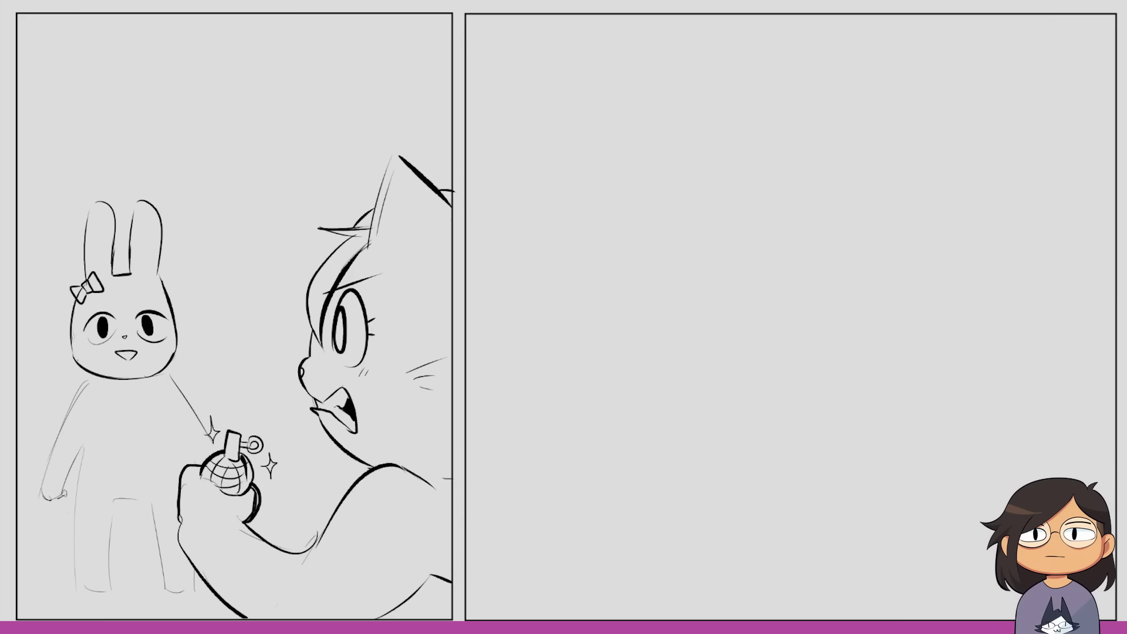
drag(63, 496, 88, 451)
drag(173, 379, 189, 418)
mouse_move(168, 372)
mouse_down()
mouse_move(195, 425)
mouse_move(186, 474)
mouse_up()
- Ink the T-shirt's sleeves, collar, left shoulder and hem
drag(54, 444, 86, 464)
drag(171, 377, 181, 456)
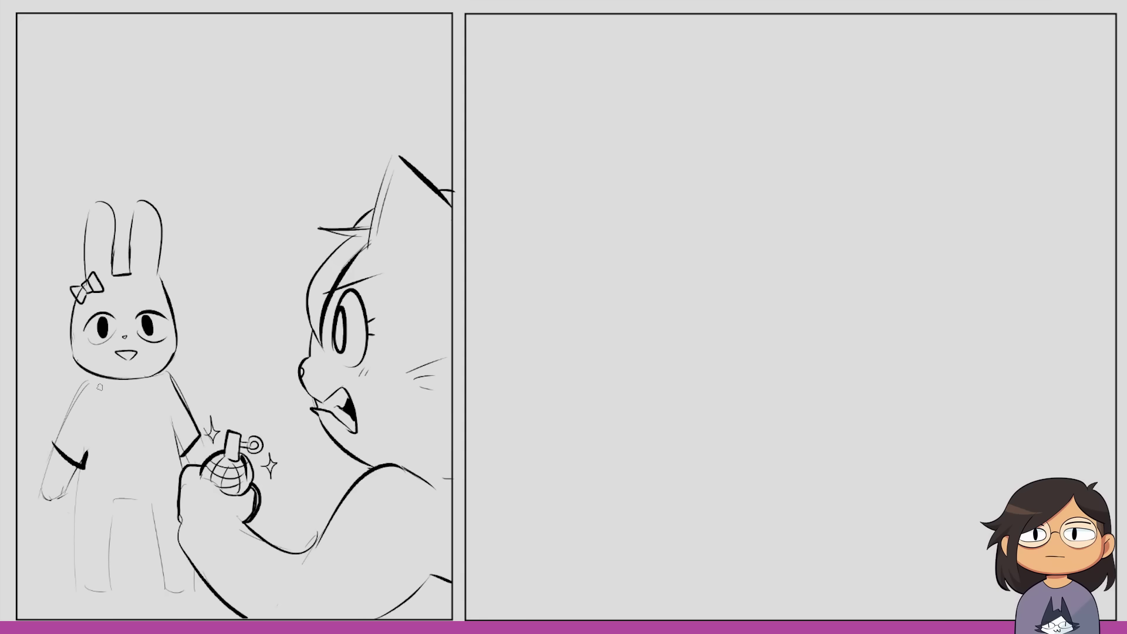
drag(105, 379, 154, 378)
key(ctrl+z)
drag(53, 440, 90, 377)
drag(76, 485, 171, 488)
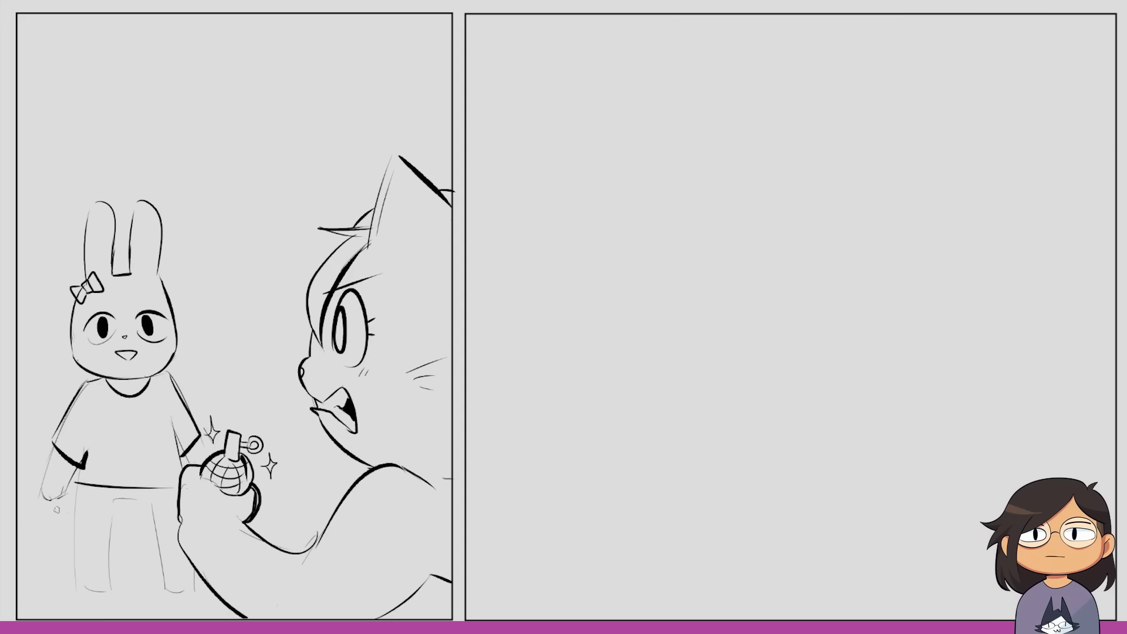
- Ink the bunny's trouser legs, shoes and a bold left-arm outline
mouse_move(72, 489)
mouse_down()
mouse_move(117, 583)
mouse_move(145, 548)
mouse_move(198, 580)
mouse_up()
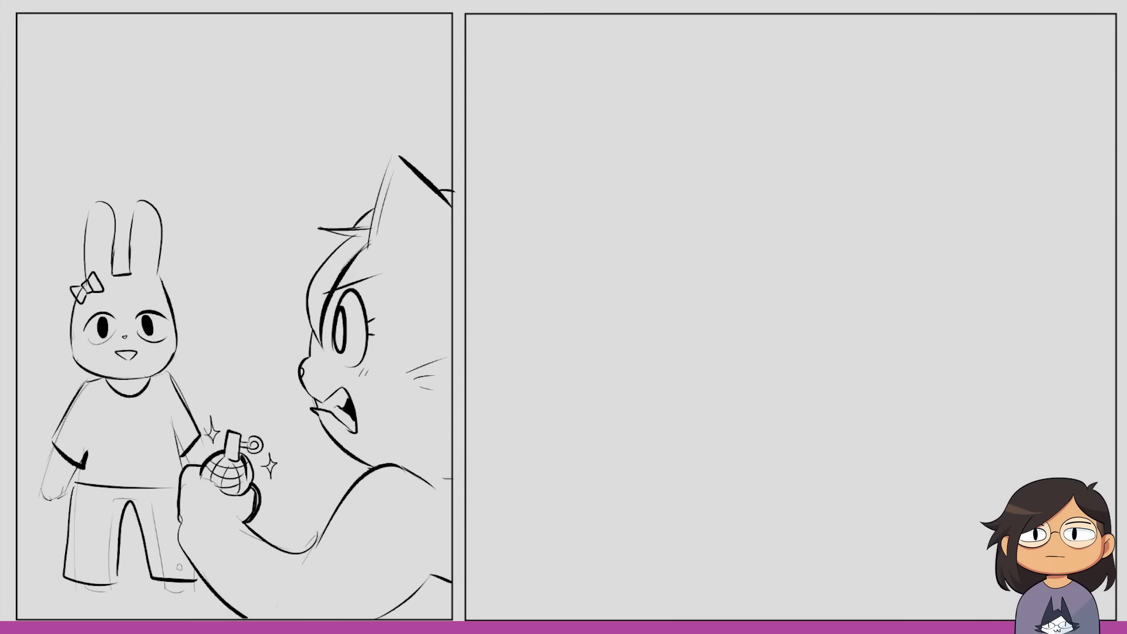
mouse_move(70, 582)
mouse_down()
mouse_move(111, 592)
mouse_move(80, 595)
mouse_up()
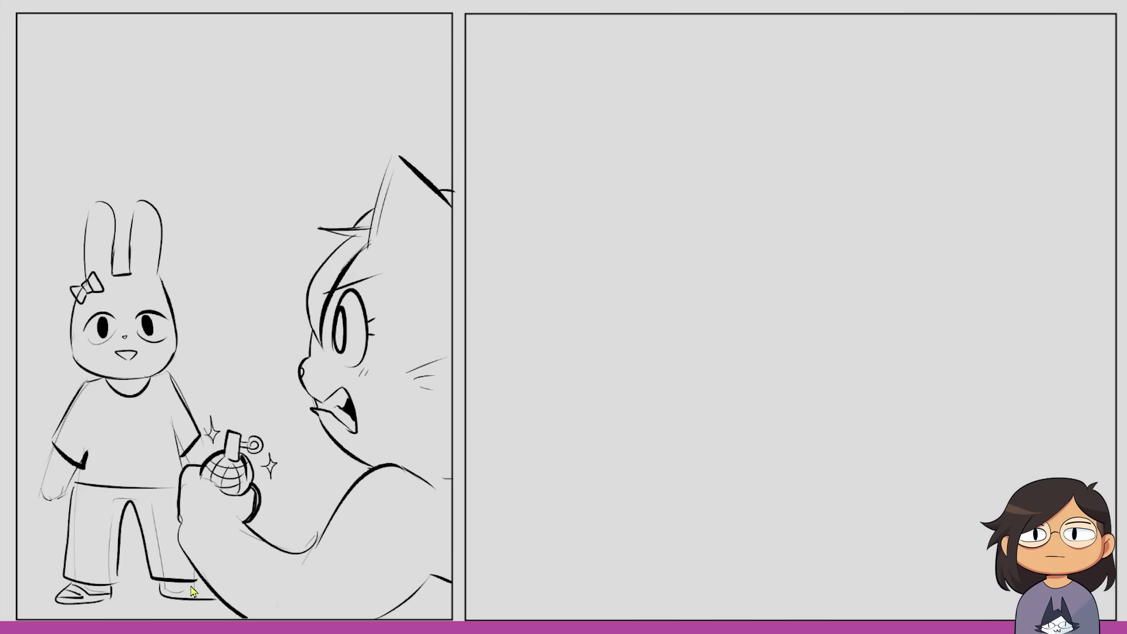
mouse_move(163, 584)
mouse_down()
mouse_move(215, 600)
mouse_move(190, 592)
mouse_move(194, 582)
mouse_up()
drag(54, 446, 58, 503)
key(ctrl+z)
mouse_move(54, 445)
mouse_down()
mouse_move(61, 485)
mouse_move(98, 380)
mouse_up()
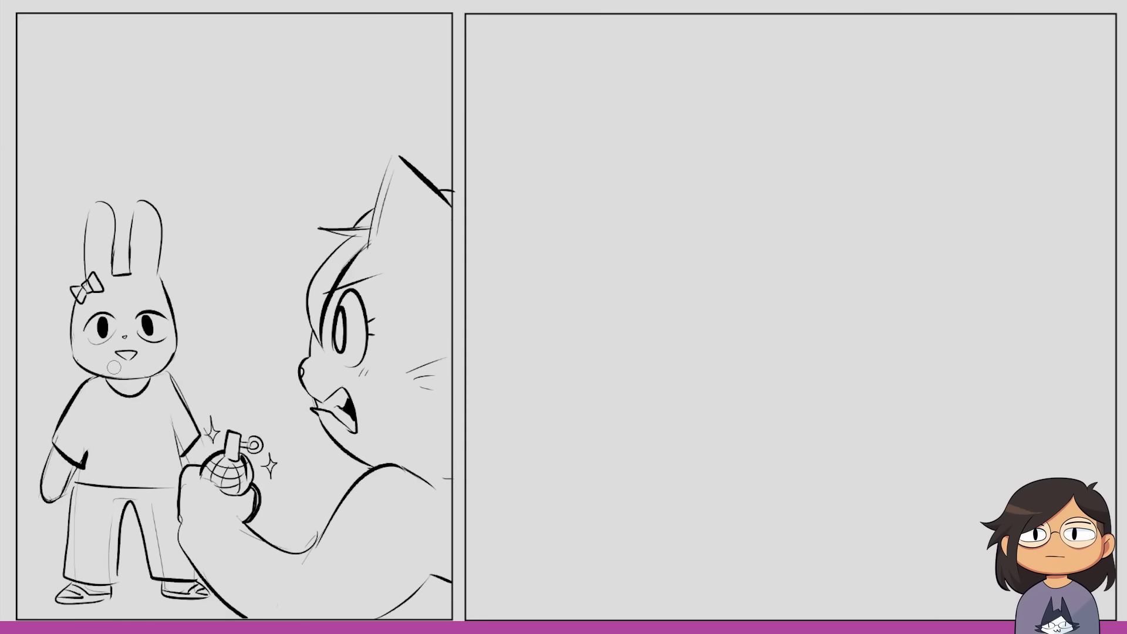
- Ink the bunny's right arm, cheek whiskers, a chin line and hair strands
drag(167, 370, 198, 426)
drag(83, 353, 61, 359)
drag(85, 363, 70, 369)
mouse_move(176, 359)
mouse_down()
mouse_move(187, 366)
mouse_move(188, 352)
mouse_up()
mouse_move(118, 378)
mouse_down()
mouse_move(144, 379)
mouse_move(124, 385)
mouse_up()
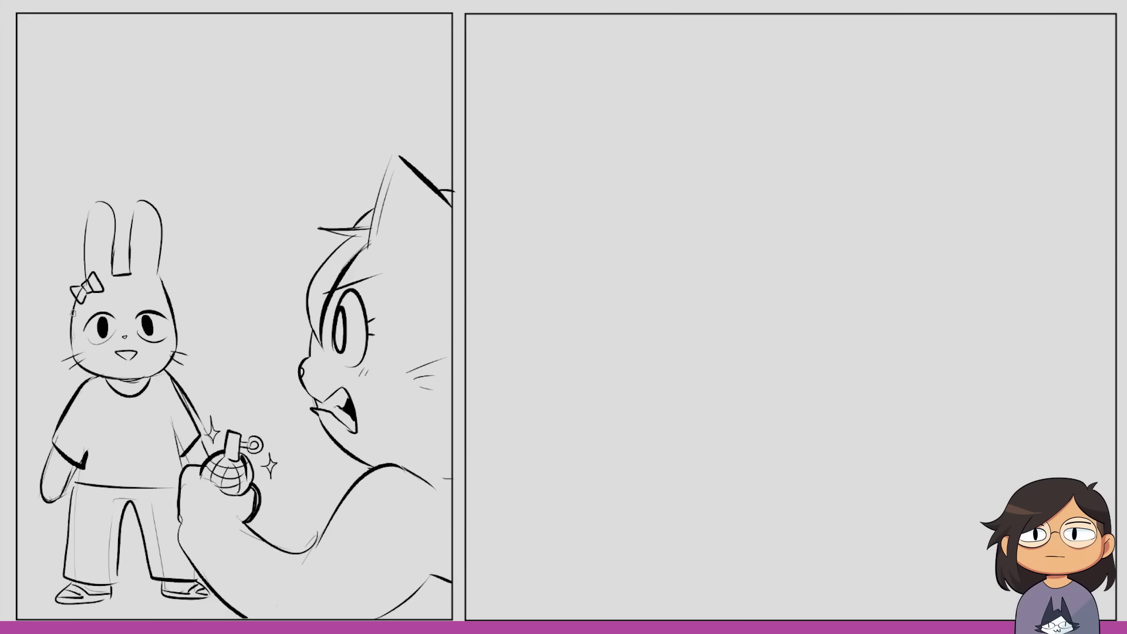
mouse_move(74, 296)
mouse_down()
mouse_move(30, 321)
mouse_move(56, 380)
mouse_up()
drag(70, 346, 68, 391)
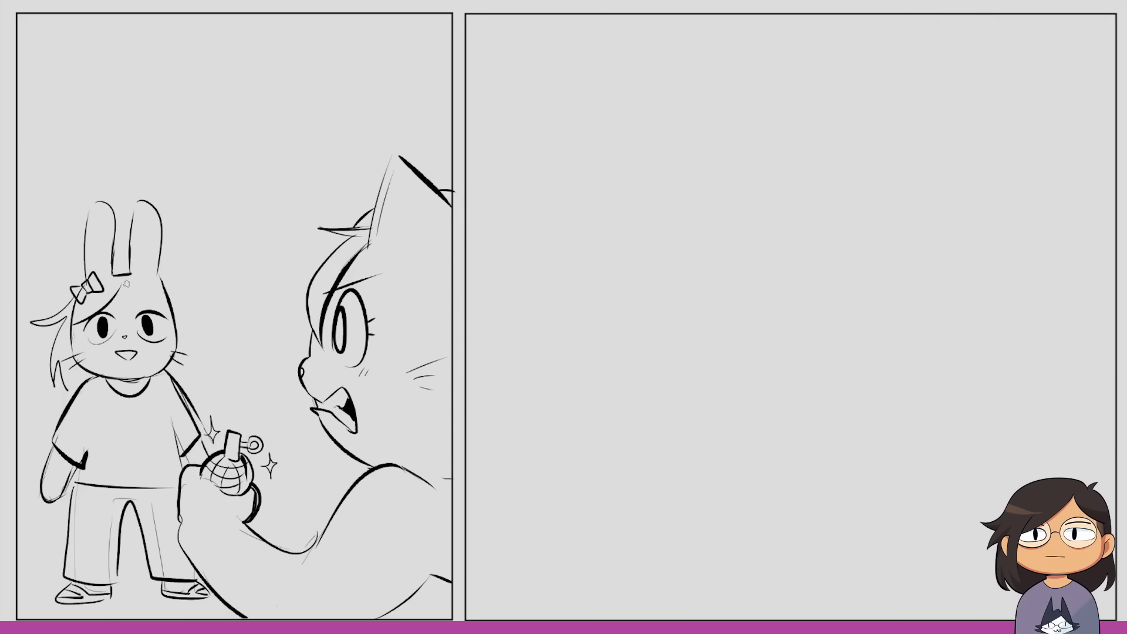
- Add worried brows and inner-ear lines to the bunny, ink the cat's pupil, and start the black fill
mouse_move(85, 302)
mouse_down()
mouse_move(127, 291)
mouse_move(212, 317)
mouse_move(200, 368)
mouse_move(175, 382)
mouse_up()
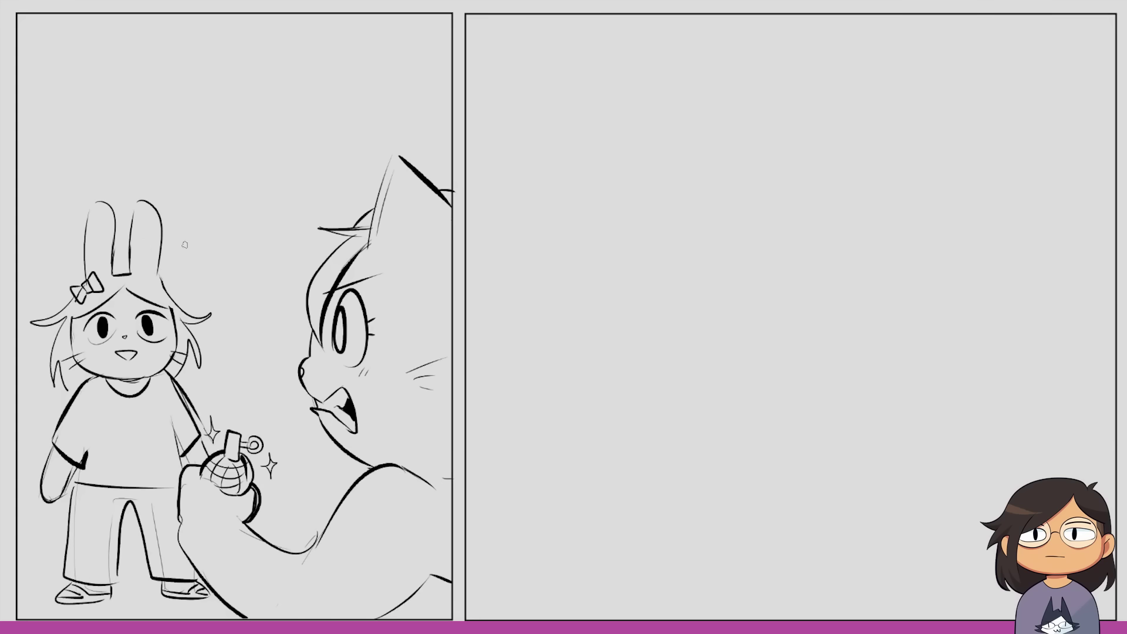
drag(336, 330, 339, 330)
drag(143, 272, 143, 220)
drag(101, 278, 99, 232)
mouse_move(401, 618)
mouse_down()
mouse_move(446, 590)
mouse_move(391, 616)
mouse_move(432, 593)
mouse_move(425, 615)
mouse_move(446, 586)
mouse_move(428, 589)
mouse_move(445, 608)
mouse_up()
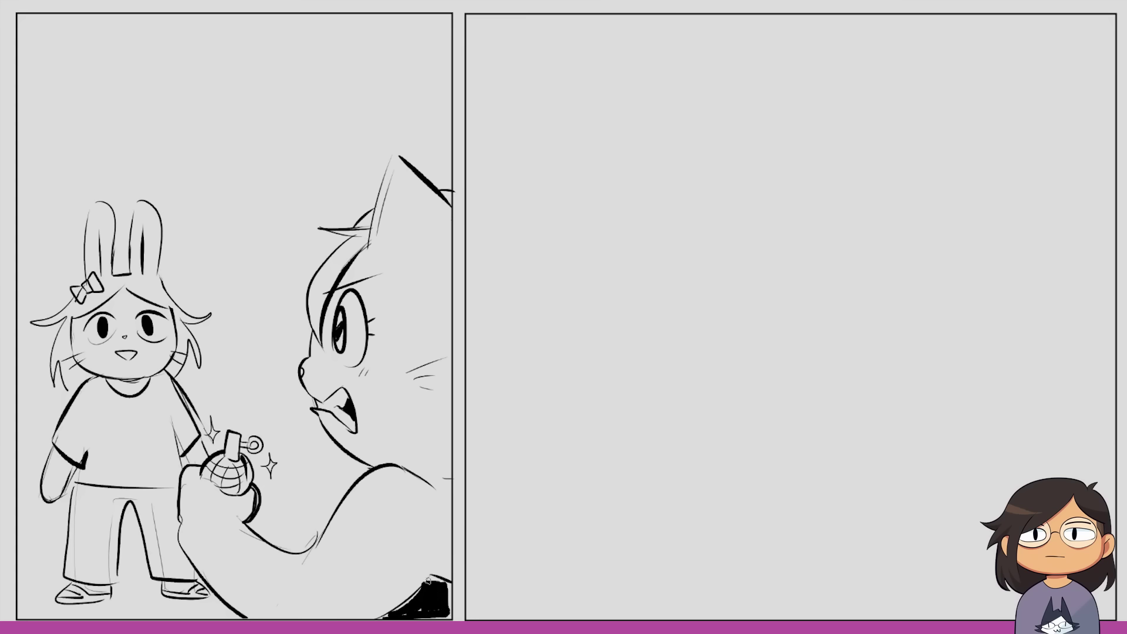
- Draw a speech-bubble outline above the bunny's head
mouse_move(40, 117)
mouse_down()
mouse_move(176, 68)
mouse_move(214, 109)
mouse_up()
key(ctrl+z)
mouse_move(77, 42)
mouse_down()
mouse_move(41, 147)
mouse_move(133, 194)
mouse_move(148, 176)
mouse_move(240, 176)
mouse_up()
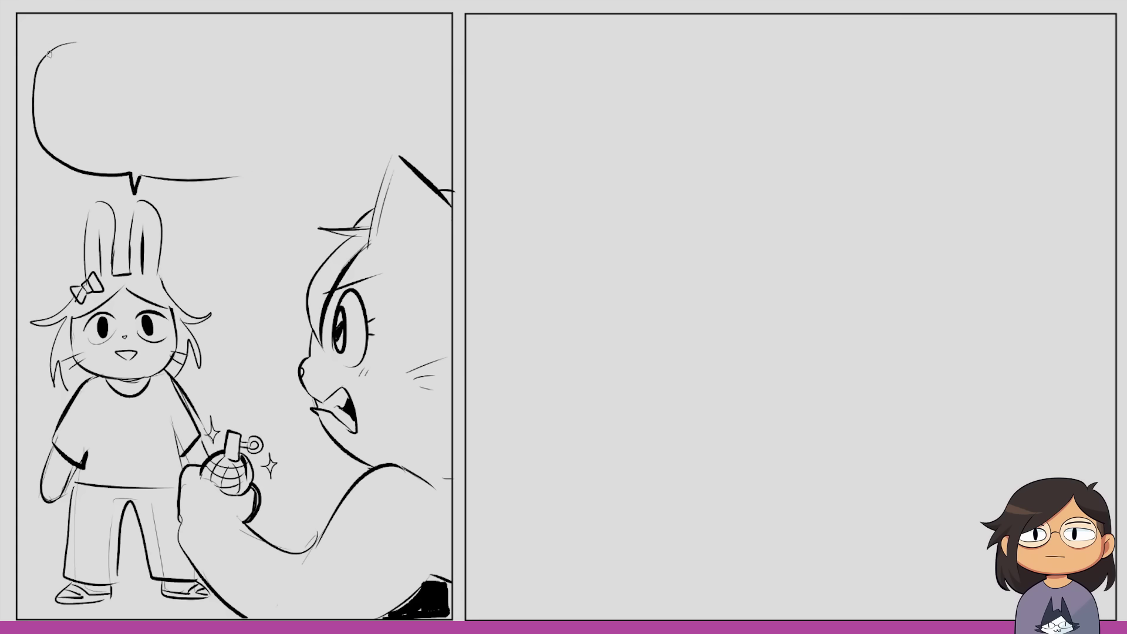
drag(49, 54, 229, 30)
key(ctrl+z)
mouse_move(49, 54)
mouse_down()
mouse_move(151, 26)
mouse_move(217, 31)
mouse_up()
key(ctrl+z)
key(ctrl+z)
key(ctrl+z)
key(ctrl+z)
key(ctrl+z)
key(ctrl+z)
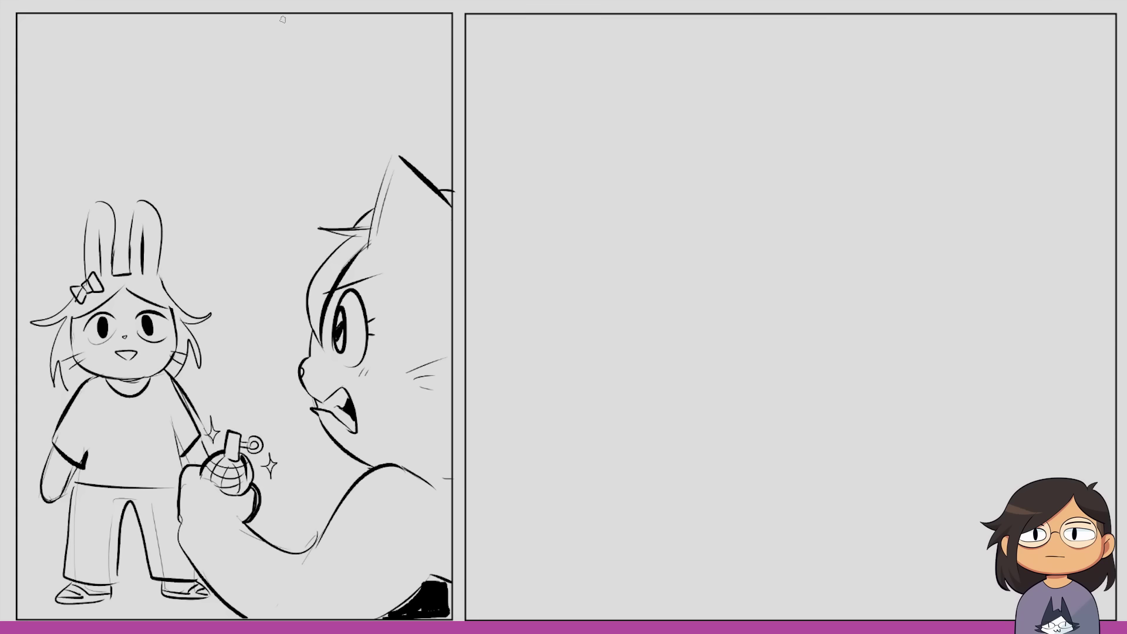
- Draw the cat's speech bubble with a bottom edge and tail
mouse_move(270, 20)
mouse_down()
mouse_move(306, 200)
mouse_move(251, 14)
mouse_up()
key(ctrl+z)
mouse_move(260, 185)
mouse_down()
mouse_move(332, 186)
mouse_move(452, 156)
mouse_up()
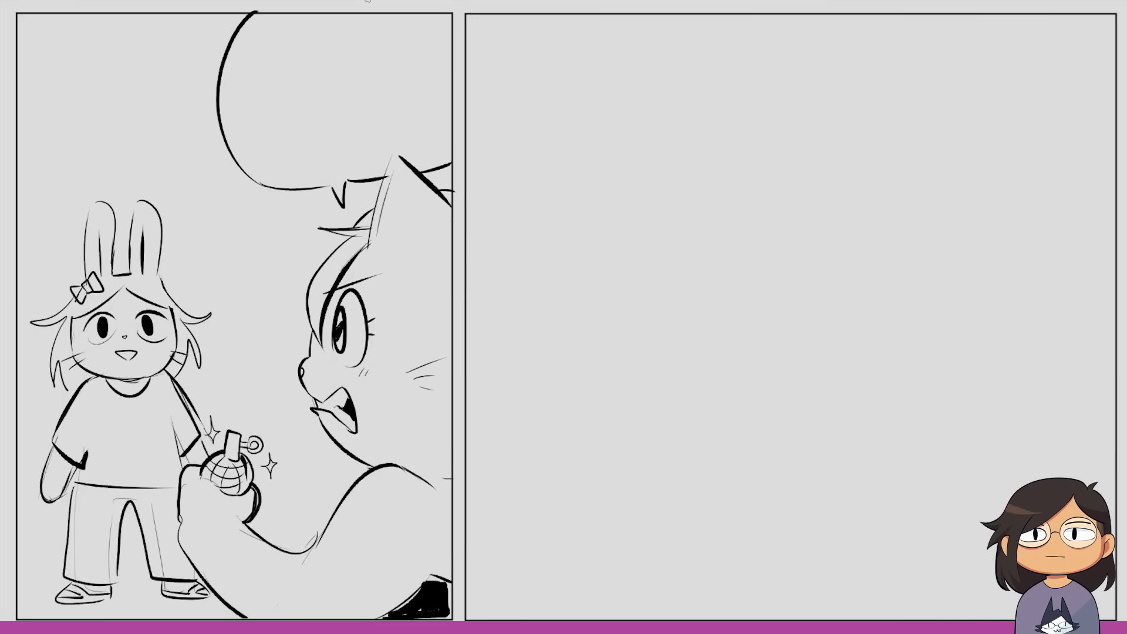
mouse_move(75, 174)
mouse_down()
mouse_move(86, 50)
mouse_move(198, 134)
mouse_move(125, 185)
mouse_move(47, 160)
mouse_move(174, 80)
mouse_move(126, 182)
mouse_move(78, 176)
mouse_up()
key(ctrl+z)
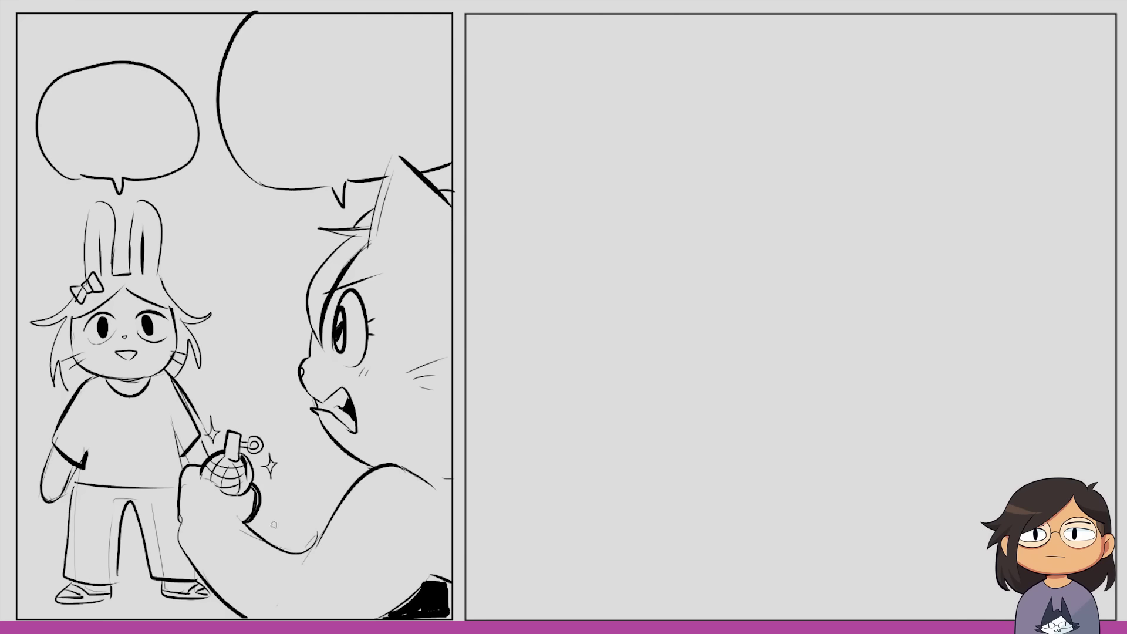
- Add motion lines by the grenade and leg, hair strands on both characters, and bunny eyelashes
drag(263, 495, 270, 511)
drag(170, 542, 172, 556)
drag(174, 546, 176, 561)
drag(340, 241, 282, 258)
mouse_move(158, 286)
mouse_down()
mouse_move(186, 275)
mouse_move(182, 293)
mouse_up()
drag(85, 285, 61, 267)
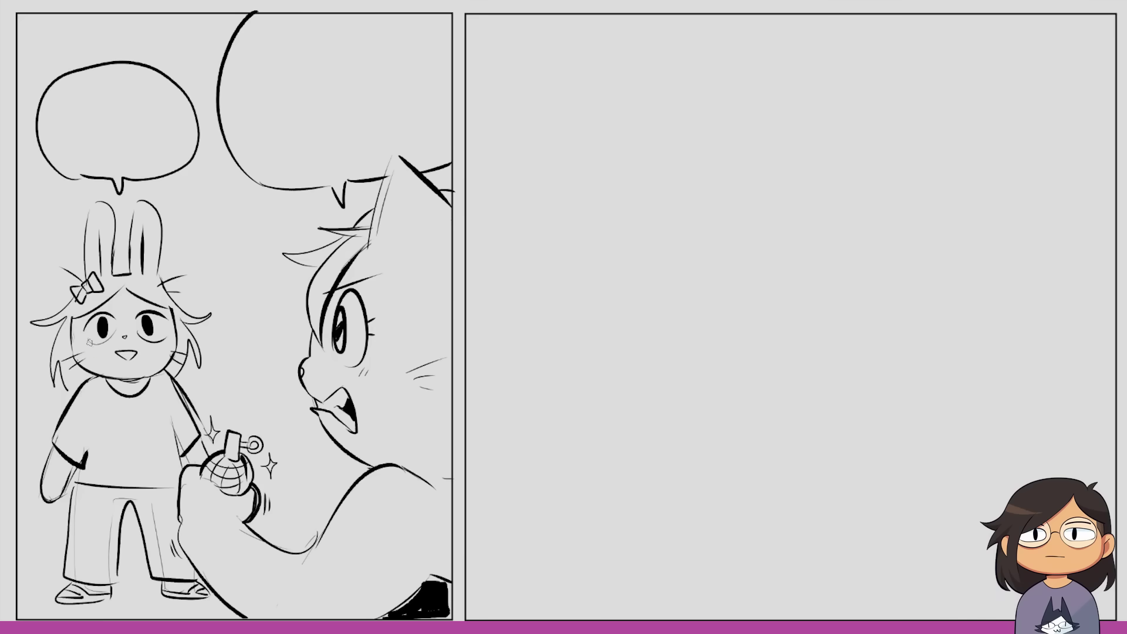
drag(136, 315, 147, 311)
- Hand-letter "I'M READY TO GO" in the bunny's bubble
drag(64, 86, 66, 97)
drag(71, 84, 123, 97)
drag(126, 98, 136, 93)
drag(142, 85, 143, 100)
drag(151, 86, 156, 105)
drag(53, 110, 63, 108)
mouse_move(58, 109)
mouse_down()
mouse_move(57, 124)
mouse_move(174, 113)
mouse_up()
key(ctrl+z)
- Letter "OUT" and start the third line with "FOR B", undoing wrong strokes
drag(167, 115, 168, 126)
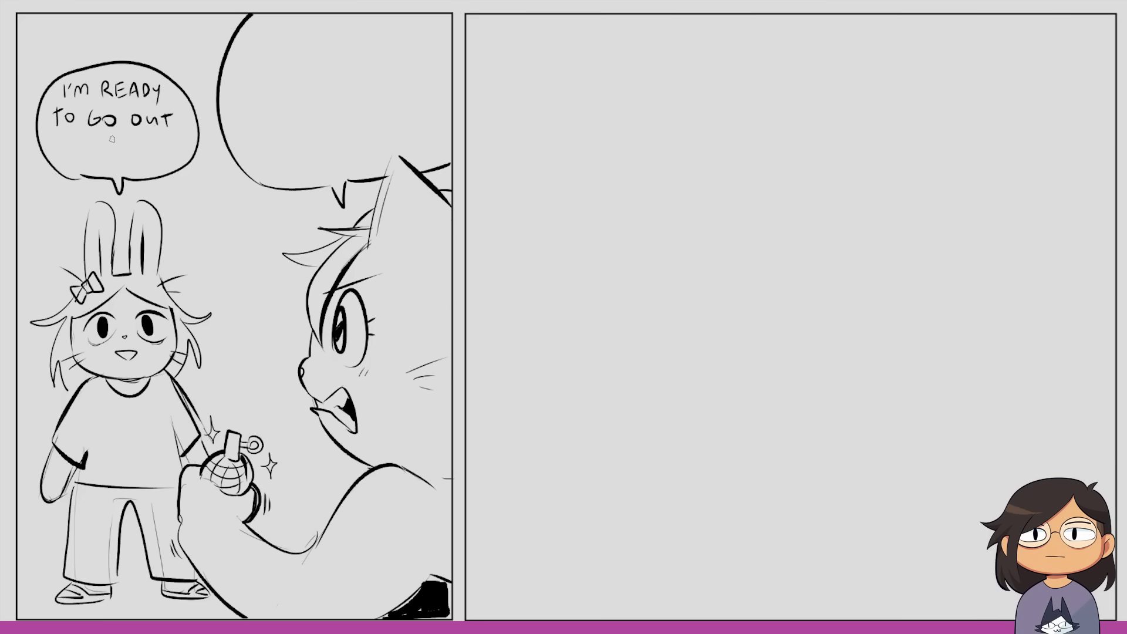
mouse_move(91, 135)
mouse_down()
mouse_move(60, 155)
mouse_move(70, 140)
mouse_up()
key(ctrl+z)
drag(61, 148, 72, 156)
mouse_move(73, 143)
mouse_down()
mouse_move(82, 154)
mouse_move(101, 143)
mouse_up()
key(ctrl+z)
key(ctrl+z)
key(ctrl+z)
key(ctrl+z)
drag(71, 147, 94, 156)
drag(103, 142, 106, 154)
key(ctrl+z)
key(ctrl+z)
drag(106, 144, 116, 154)
key(ctrl+z)
key(ctrl+z)
- Finish the bunny's line with "BRUNCH."
mouse_move(116, 142)
mouse_down()
mouse_move(124, 154)
mouse_move(135, 143)
mouse_move(178, 148)
mouse_up()
drag(178, 139, 179, 154)
click(187, 149)
- Letter "NOT LOOKING LIKE THAT" in the cat's bubble
mouse_move(236, 80)
mouse_down()
mouse_move(233, 48)
mouse_move(256, 39)
mouse_up()
mouse_move(267, 42)
mouse_down()
mouse_move(283, 68)
mouse_move(294, 31)
mouse_move(331, 66)
mouse_move(339, 40)
mouse_move(361, 37)
mouse_up()
mouse_move(375, 26)
mouse_down()
mouse_move(376, 61)
mouse_move(379, 45)
mouse_up()
mouse_move(380, 45)
mouse_down()
mouse_move(401, 64)
mouse_move(421, 35)
mouse_move(447, 59)
mouse_move(449, 49)
mouse_up()
mouse_move(235, 91)
mouse_down()
mouse_move(251, 122)
mouse_move(262, 121)
mouse_up()
drag(268, 105, 287, 121)
mouse_move(283, 83)
mouse_down()
mouse_move(297, 80)
mouse_move(300, 94)
mouse_up()
drag(289, 121, 336, 80)
mouse_move(331, 83)
mouse_down()
mouse_move(332, 112)
mouse_move(346, 110)
mouse_up()
mouse_move(346, 95)
mouse_down()
mouse_move(359, 92)
mouse_move(362, 111)
mouse_up()
drag(368, 110, 396, 108)
drag(381, 78, 418, 73)
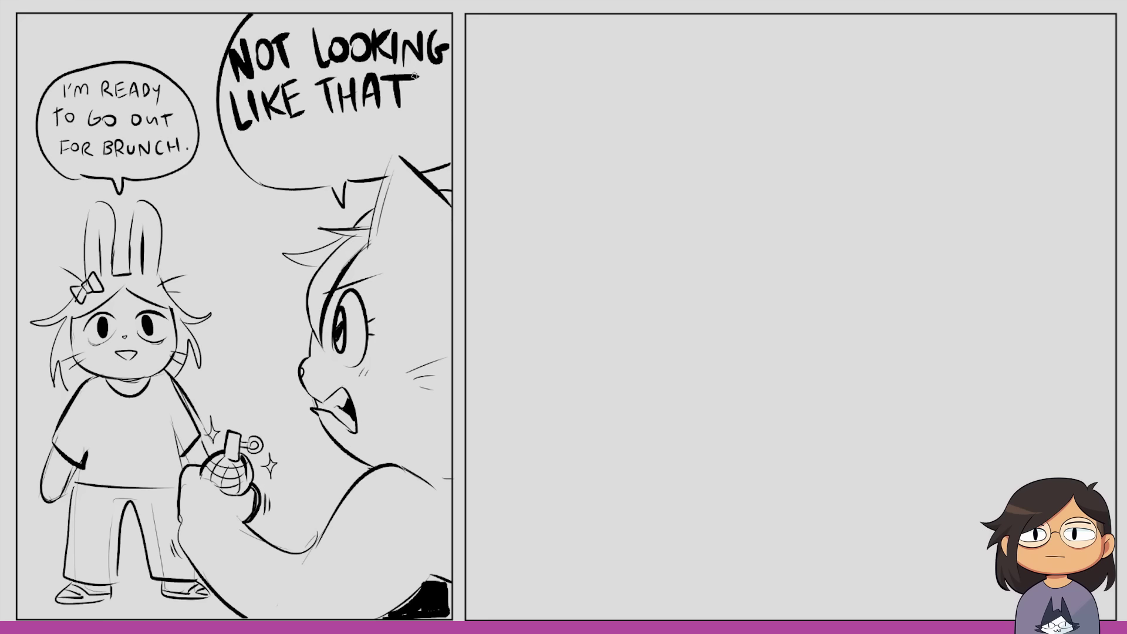
- Letter "YOU AREN'T!" on the cat's bubble's third line
drag(248, 141, 262, 174)
mouse_move(276, 143)
mouse_down()
mouse_move(304, 139)
mouse_move(337, 164)
mouse_move(336, 152)
mouse_up()
drag(340, 164, 359, 155)
mouse_move(357, 126)
mouse_down()
mouse_move(375, 123)
mouse_move(379, 151)
mouse_move(394, 121)
mouse_move(403, 130)
mouse_up()
mouse_move(405, 123)
mouse_down()
mouse_move(431, 121)
mouse_move(439, 140)
mouse_up()
click(442, 154)
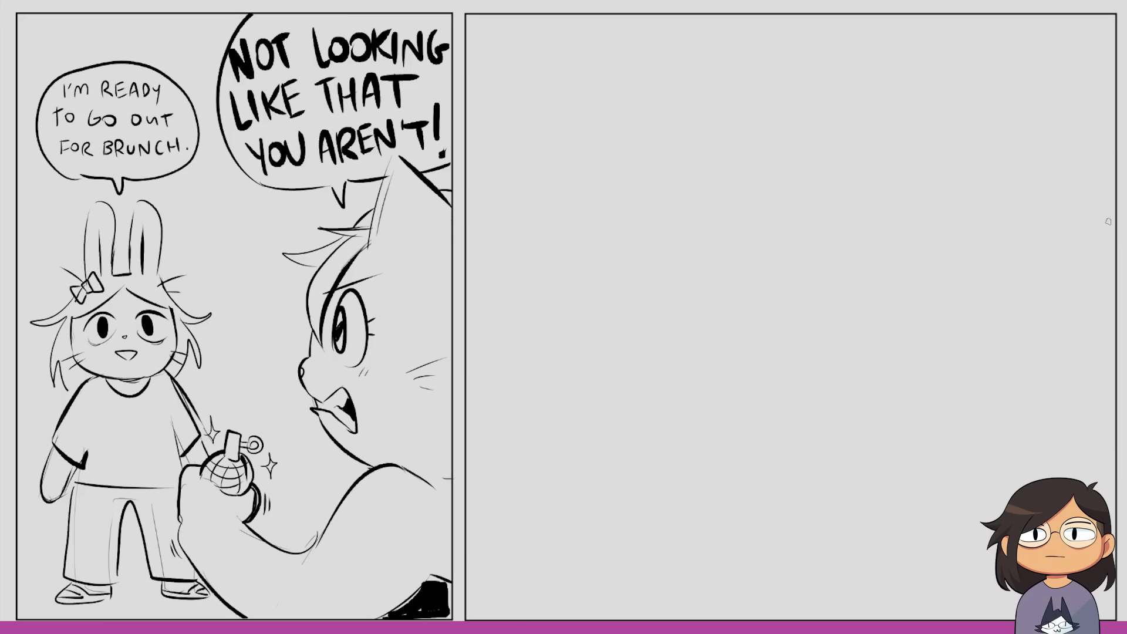
- Sketch a rough rounded hand shape in the second panel
drag(1112, 268, 1033, 230)
key(ctrl+z)
mouse_move(1115, 407)
mouse_down()
mouse_move(1048, 365)
mouse_move(979, 369)
mouse_move(1015, 357)
mouse_up()
key(ctrl+z)
mouse_move(1008, 368)
mouse_down()
mouse_move(1028, 347)
mouse_move(978, 308)
mouse_up()
key(ctrl+z)
- Draw the scalloped shape's lobes at the right of panel two and thicken it with speed lines
mouse_move(1028, 348)
mouse_down()
mouse_move(1014, 298)
mouse_move(1036, 265)
mouse_move(1070, 253)
mouse_move(1117, 271)
mouse_up()
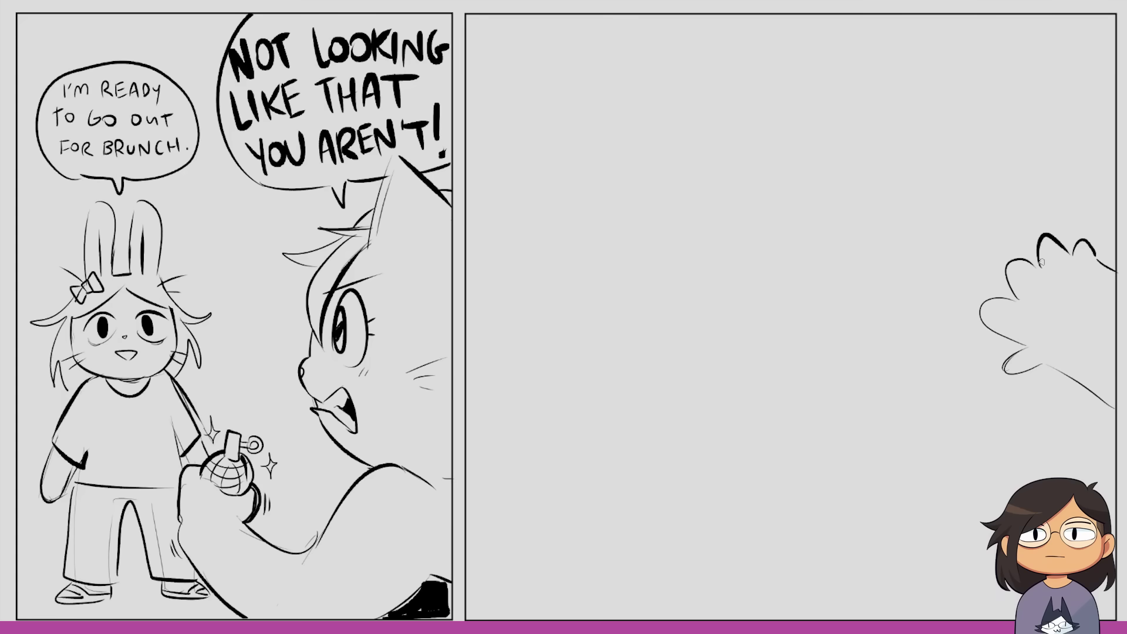
drag(1021, 257, 1018, 291)
mouse_move(1063, 209)
mouse_down()
mouse_move(1120, 216)
mouse_move(1115, 225)
mouse_up()
- Sketch the figure's round head, neck, body sides and shoulder arc
mouse_move(590, 204)
mouse_down()
mouse_move(559, 316)
mouse_move(641, 316)
mouse_move(646, 221)
mouse_move(660, 297)
mouse_up()
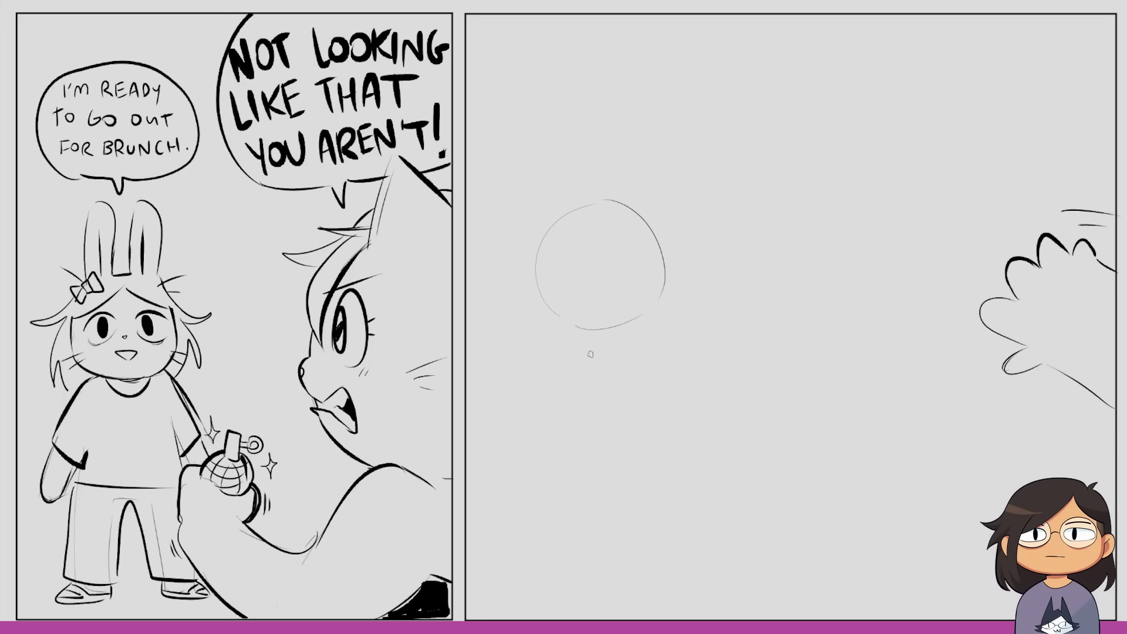
drag(658, 305, 674, 312)
drag(598, 339, 597, 377)
mouse_move(601, 338)
mouse_down()
mouse_move(595, 448)
mouse_move(657, 438)
mouse_up()
mouse_move(669, 317)
mouse_down()
mouse_move(692, 355)
mouse_move(701, 421)
mouse_up()
drag(675, 316, 584, 369)
mouse_move(605, 332)
mouse_down()
mouse_move(528, 388)
mouse_move(564, 407)
mouse_move(632, 357)
mouse_up()
- Sketch the legs and a curved left arm, redrawing strokes and erasing the inner right-leg line
drag(604, 420, 569, 498)
drag(594, 433, 582, 501)
key(ctrl+z)
key(ctrl+z)
mouse_move(587, 458)
mouse_down()
mouse_move(575, 524)
mouse_move(587, 548)
mouse_move(568, 581)
mouse_move(615, 560)
mouse_move(629, 512)
mouse_move(622, 490)
mouse_move(655, 451)
mouse_up()
mouse_move(578, 406)
mouse_down()
mouse_move(547, 460)
mouse_move(563, 468)
mouse_up()
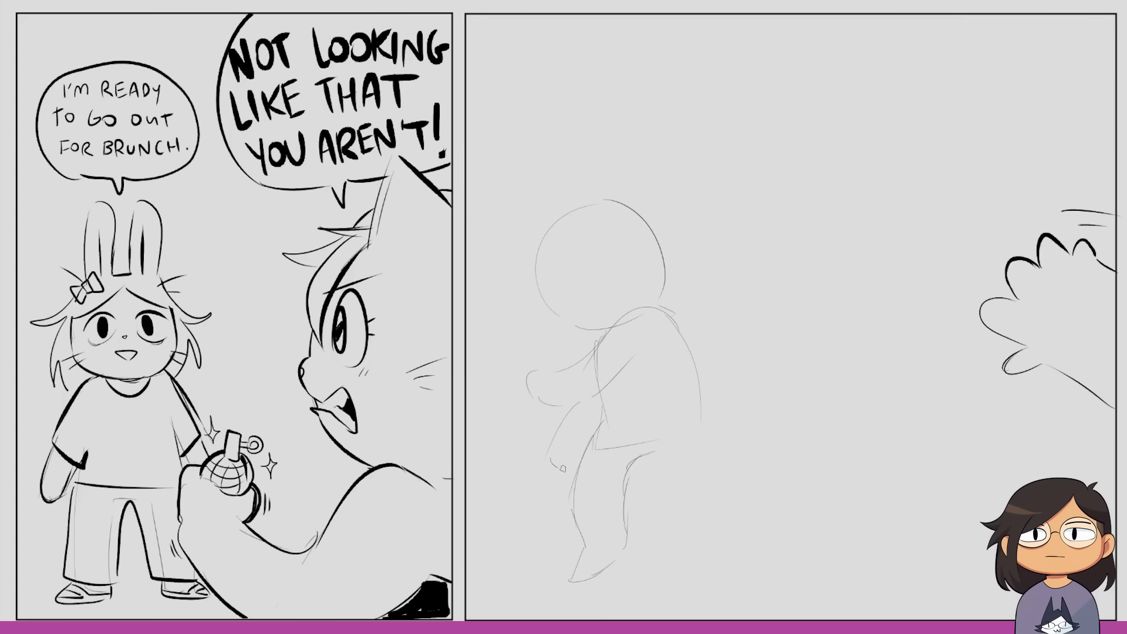
key(ctrl+z)
drag(578, 402, 562, 459)
drag(655, 451, 690, 568)
drag(700, 430, 724, 545)
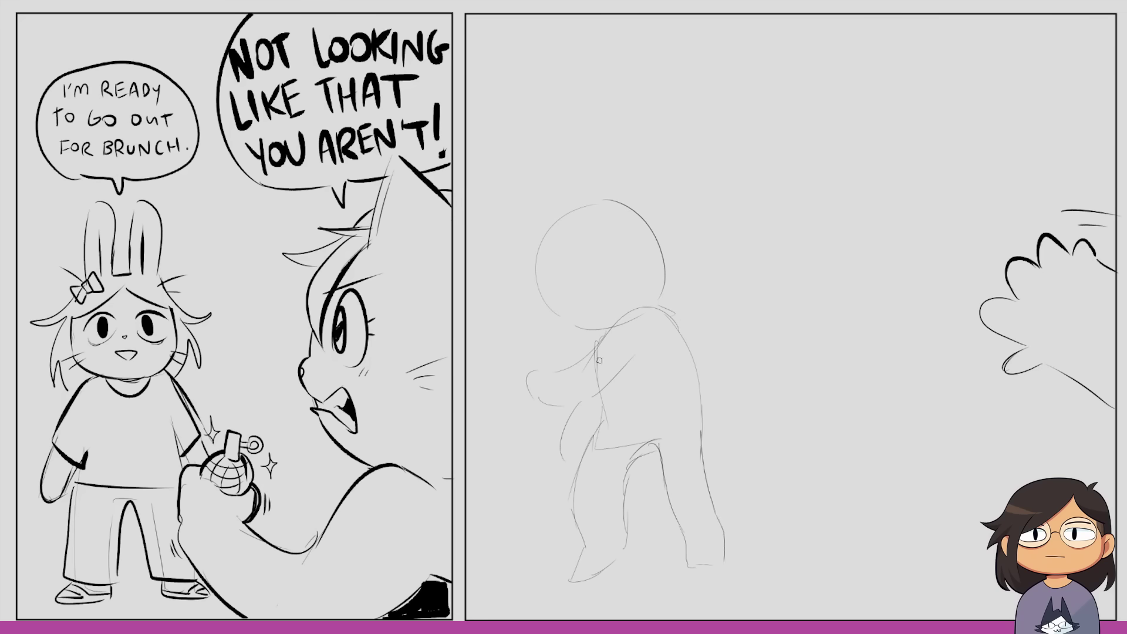
drag(655, 445, 659, 490)
- Add speed lines left of the scalloped shape, trying then undoing a grenade sketch by the head
drag(989, 233, 872, 239)
drag(944, 241, 874, 249)
drag(732, 286, 738, 290)
drag(726, 246, 742, 234)
key(ctrl+z)
key(ctrl+z)
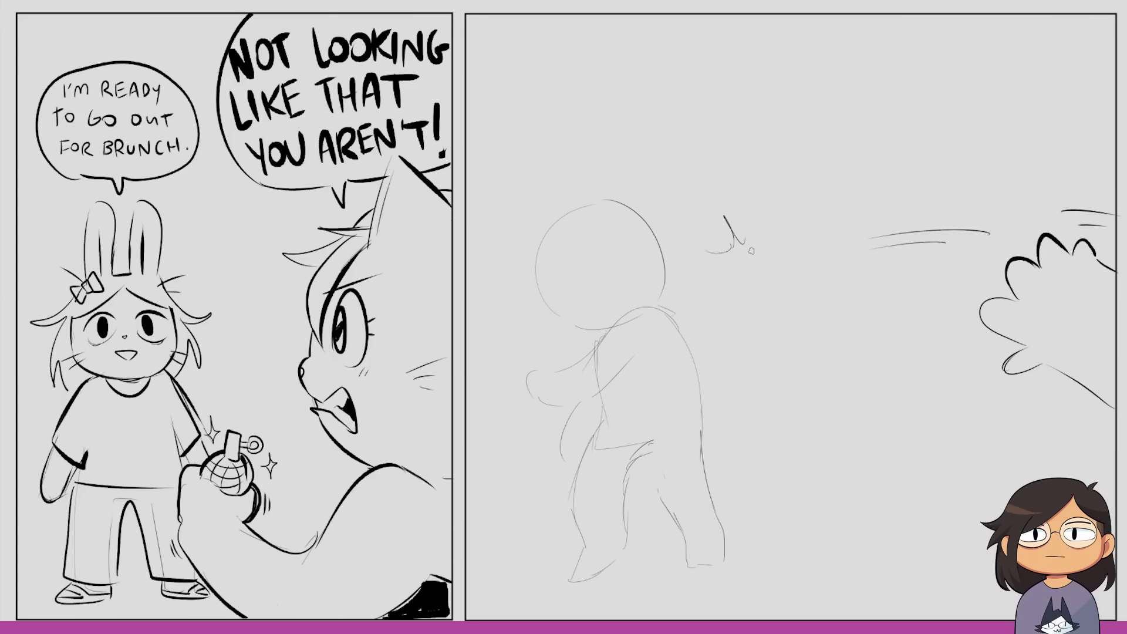
- Draw the flying grenade ring pin and lever, then the figure's back contour and right leg line
mouse_move(805, 191)
mouse_down()
mouse_move(798, 207)
mouse_move(812, 182)
mouse_up()
mouse_move(824, 267)
mouse_down()
mouse_move(827, 249)
mouse_move(836, 268)
mouse_up()
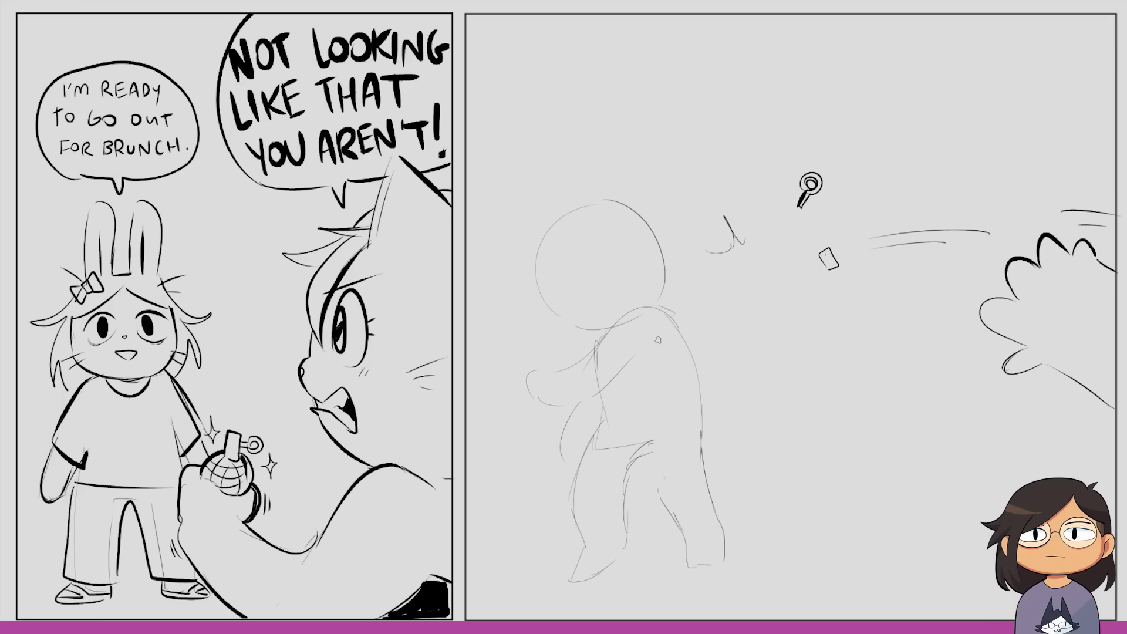
drag(661, 314, 719, 451)
mouse_move(636, 456)
mouse_down()
mouse_move(671, 477)
mouse_move(662, 490)
mouse_move(713, 569)
mouse_move(710, 452)
mouse_move(694, 430)
mouse_up()
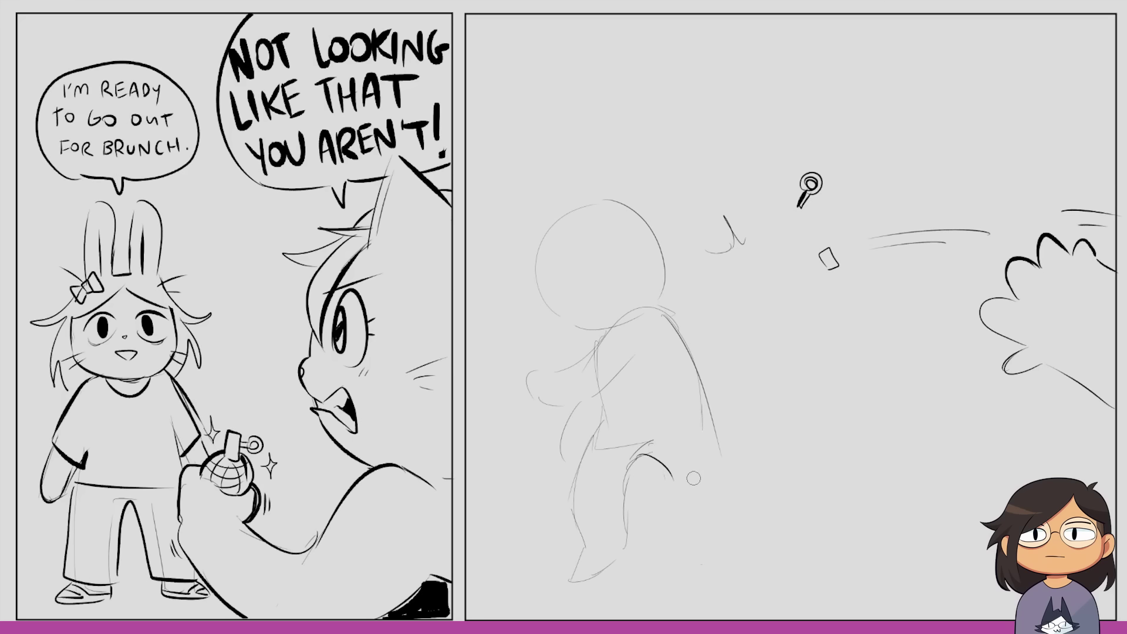
drag(670, 473, 706, 562)
drag(717, 444, 741, 567)
- Sketch a fist left of the torso, the line across the shoulders and the arm
mouse_move(596, 326)
mouse_down()
mouse_move(593, 351)
mouse_move(571, 364)
mouse_up()
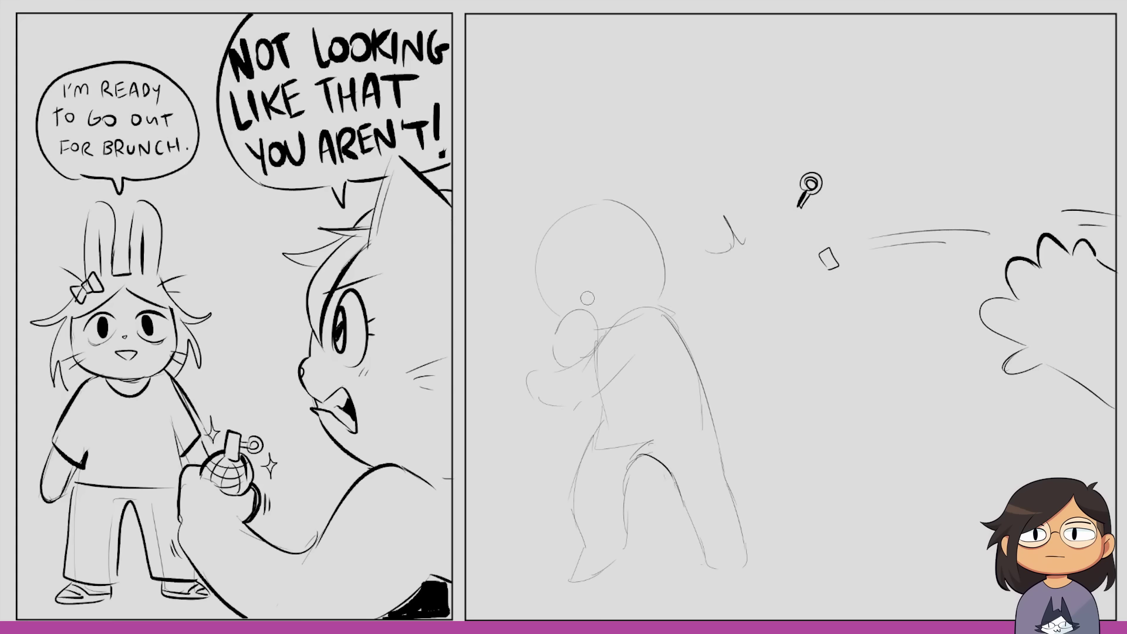
mouse_move(571, 313)
mouse_down()
mouse_move(598, 323)
mouse_move(594, 344)
mouse_up()
drag(674, 321, 602, 326)
drag(591, 347, 527, 380)
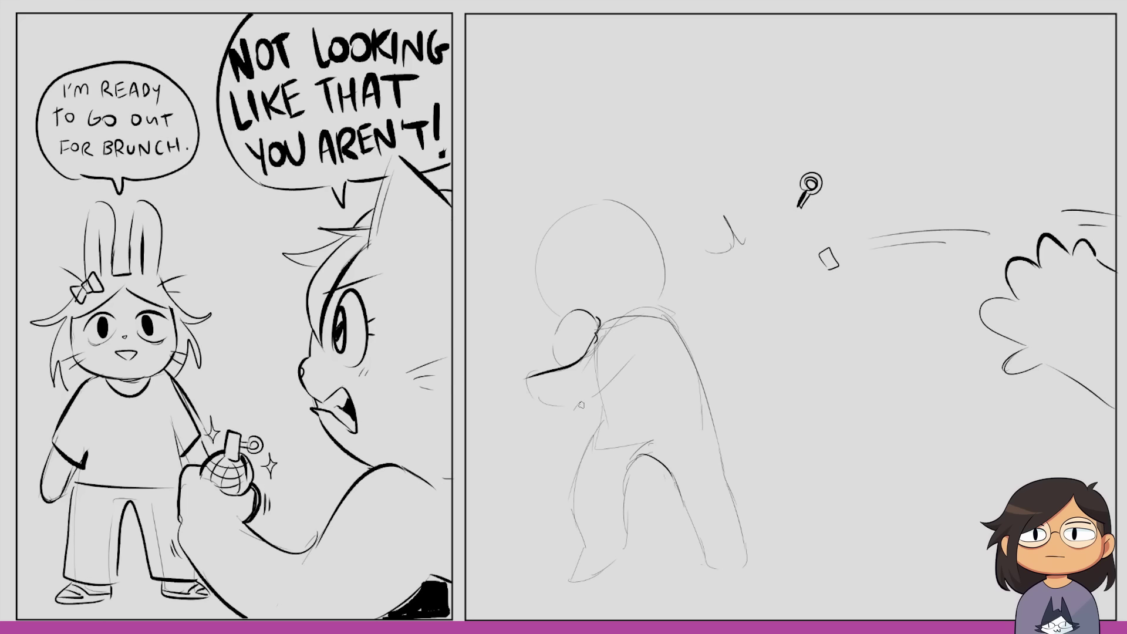
- Erase stray arm, neck and chin lines and a stray diagonal among the motion lines
key(e)
drag(579, 378, 607, 338)
mouse_move(601, 376)
mouse_down()
mouse_move(541, 398)
mouse_move(527, 373)
mouse_move(518, 392)
mouse_move(539, 405)
mouse_move(596, 396)
mouse_move(637, 353)
mouse_up()
key(ctrl+z)
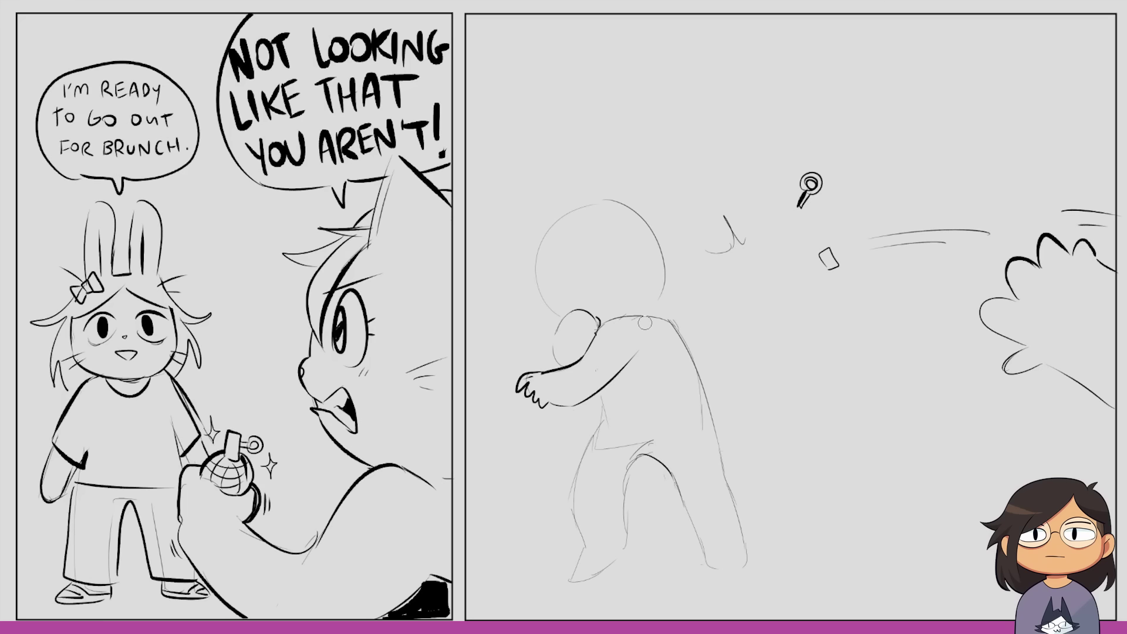
drag(896, 208, 910, 221)
drag(895, 203, 912, 221)
- Ink the back of the head, the waist line, and the left leg with its boot and toe
mouse_move(586, 322)
mouse_down()
mouse_move(592, 337)
mouse_move(553, 364)
mouse_up()
drag(604, 409, 701, 396)
mouse_move(605, 417)
mouse_down()
mouse_move(576, 582)
mouse_move(619, 555)
mouse_move(625, 467)
mouse_up()
drag(565, 492, 621, 494)
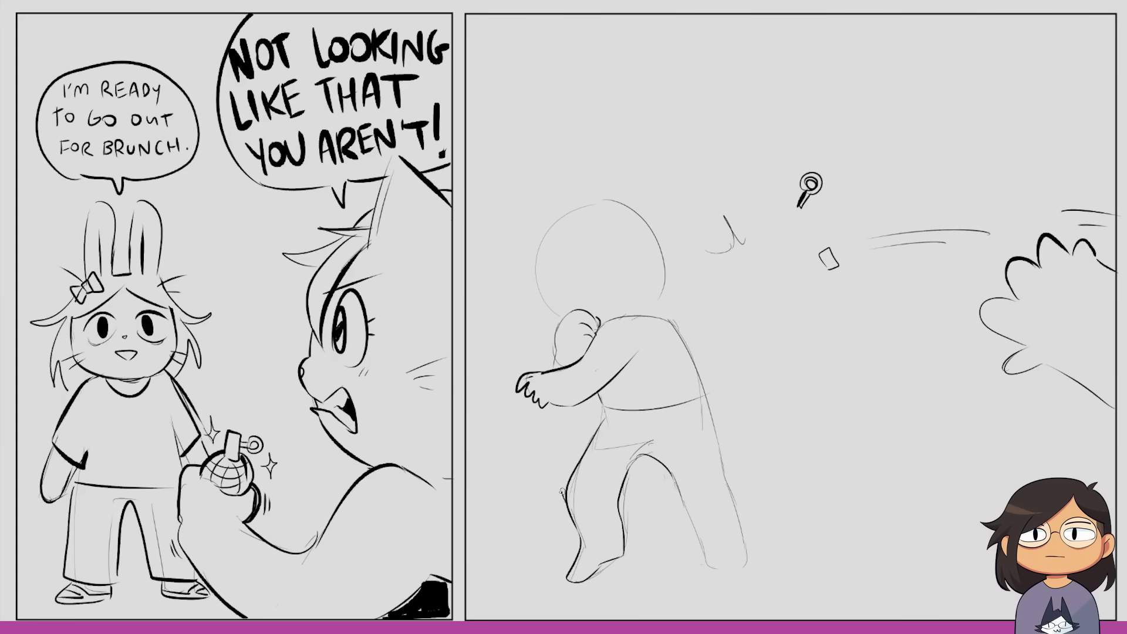
mouse_move(571, 568)
mouse_down()
mouse_move(581, 582)
mouse_move(608, 567)
mouse_up()
- Ink the right boot outline, hatch both boot tops, and erase the left forearm and hand
mouse_move(676, 491)
mouse_down()
mouse_move(732, 477)
mouse_move(699, 530)
mouse_move(722, 586)
mouse_move(741, 562)
mouse_up()
drag(728, 482, 740, 555)
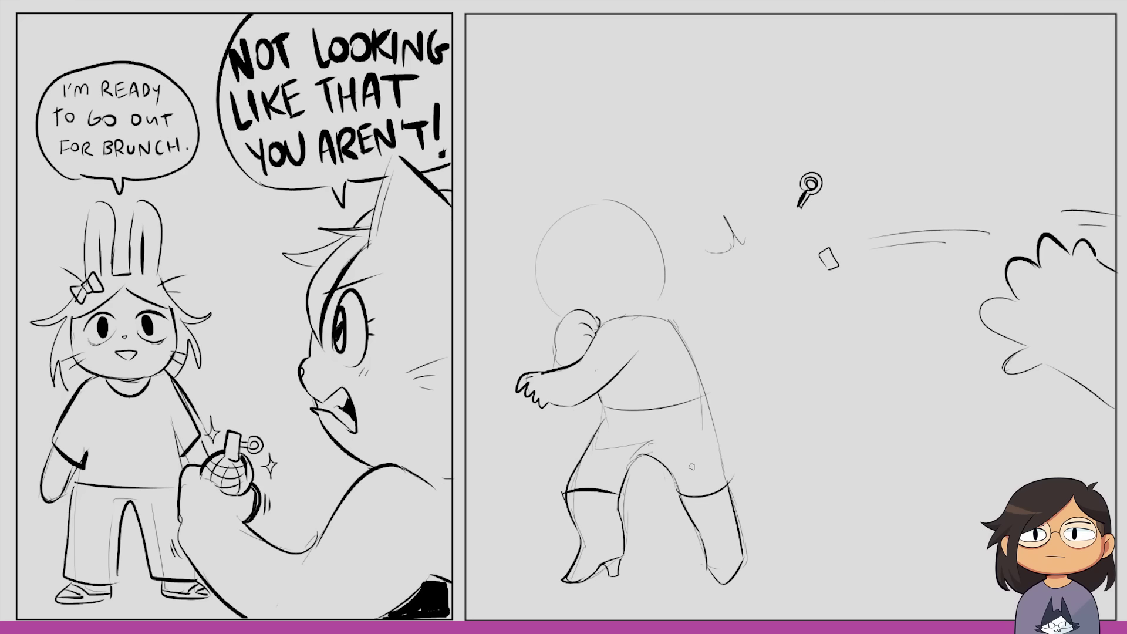
drag(578, 474, 722, 468)
mouse_move(586, 448)
mouse_down()
mouse_move(628, 465)
mouse_move(710, 443)
mouse_up()
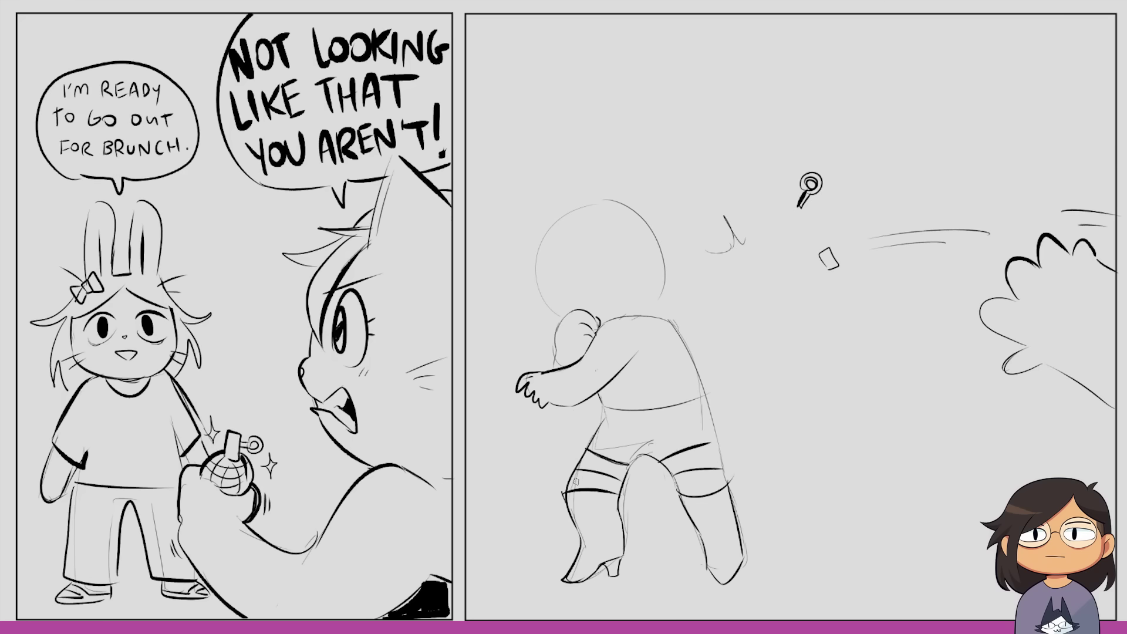
mouse_move(566, 472)
mouse_down()
mouse_move(590, 493)
mouse_move(602, 482)
mouse_move(694, 487)
mouse_move(684, 496)
mouse_move(726, 478)
mouse_up()
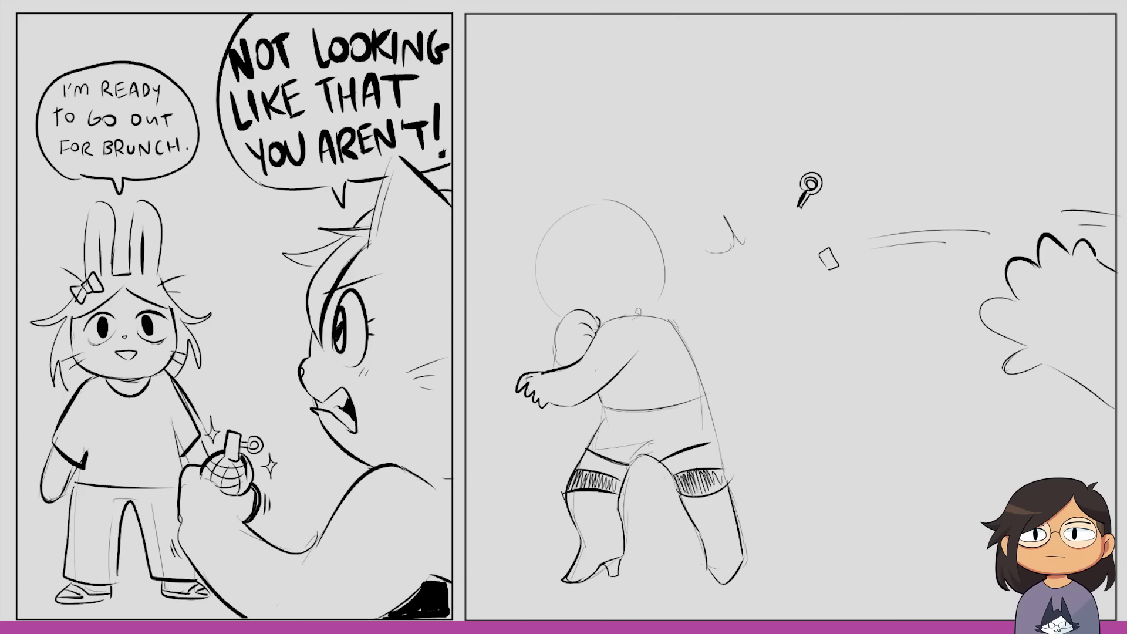
mouse_move(531, 378)
mouse_down()
mouse_move(520, 390)
mouse_move(551, 410)
mouse_up()
drag(563, 360, 525, 370)
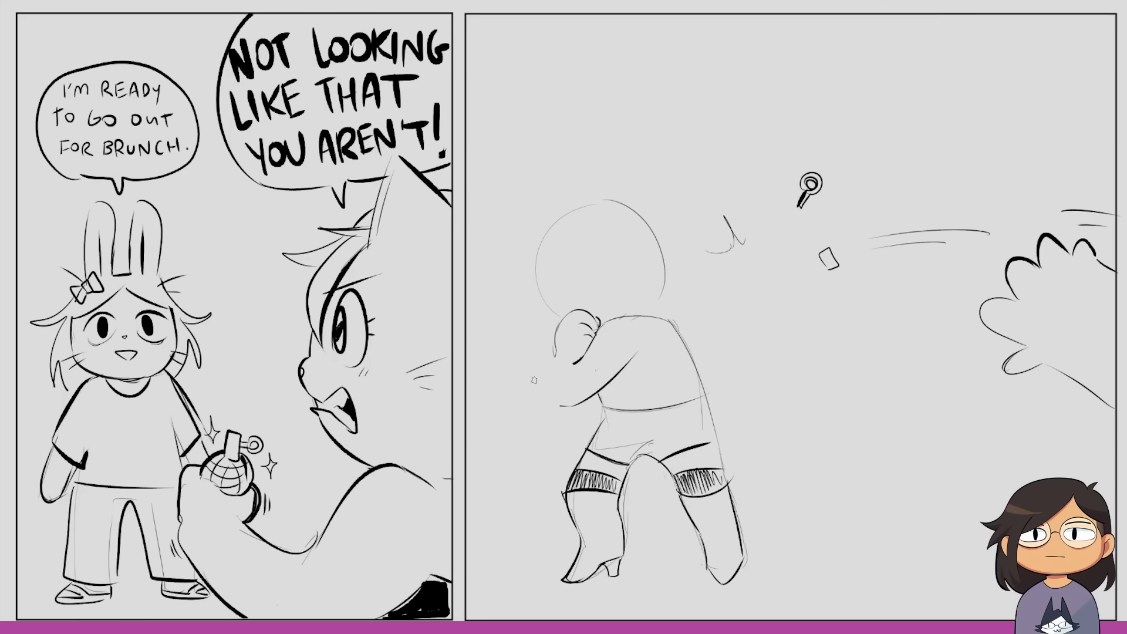
- Resketch the forearm, then draw the bunny's ears, head outline and brow curve
mouse_move(568, 403)
mouse_down()
mouse_move(516, 381)
mouse_move(535, 356)
mouse_move(557, 359)
mouse_up()
mouse_move(584, 203)
mouse_down()
mouse_move(615, 91)
mouse_move(604, 197)
mouse_up()
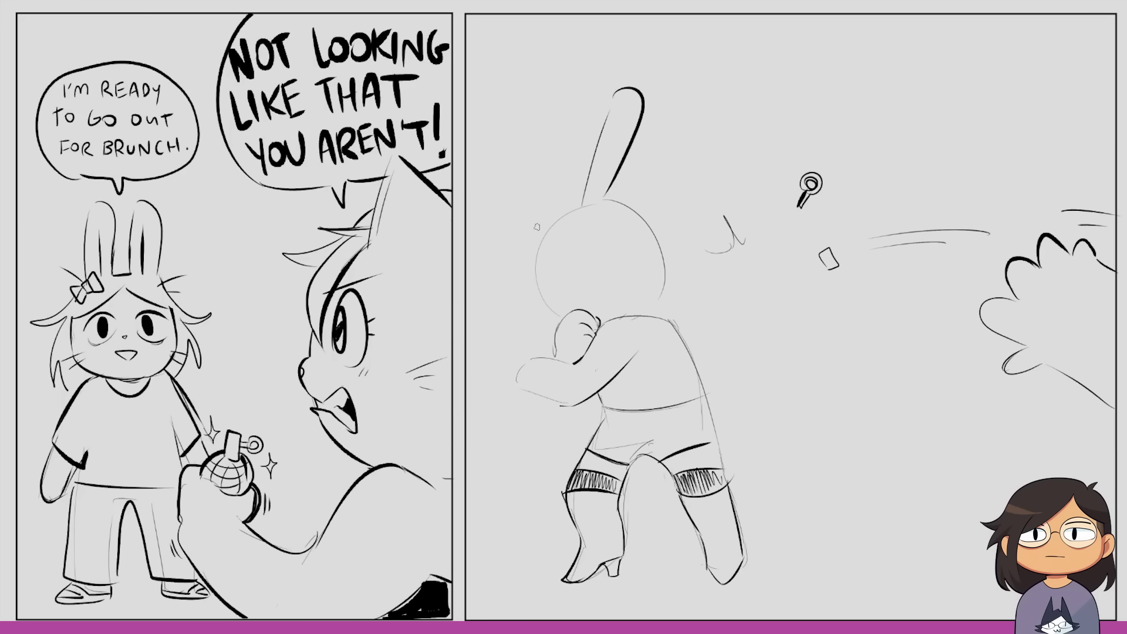
mouse_move(539, 228)
mouse_down()
mouse_move(519, 128)
mouse_move(554, 217)
mouse_up()
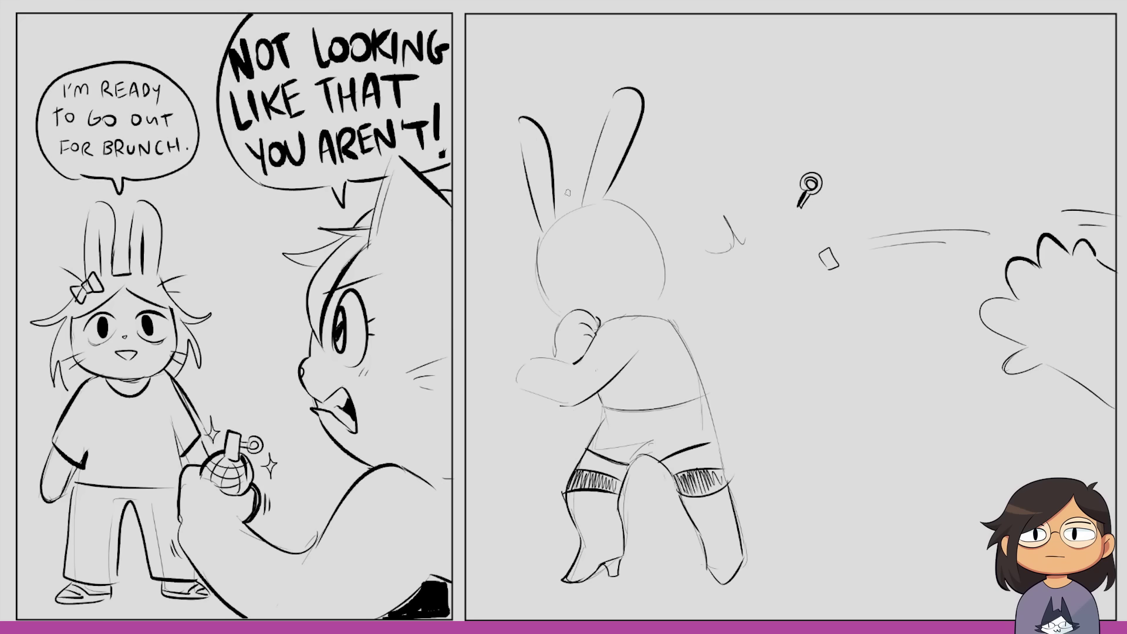
mouse_move(540, 273)
mouse_down()
mouse_move(574, 214)
mouse_move(631, 230)
mouse_up()
key(ctrl+z)
key(ctrl+z)
drag(539, 273, 574, 215)
drag(572, 214, 630, 228)
- Add a sleeve cuff, shoulder and back line, squinting eyes, face side and open screaming mouth
drag(570, 362, 586, 402)
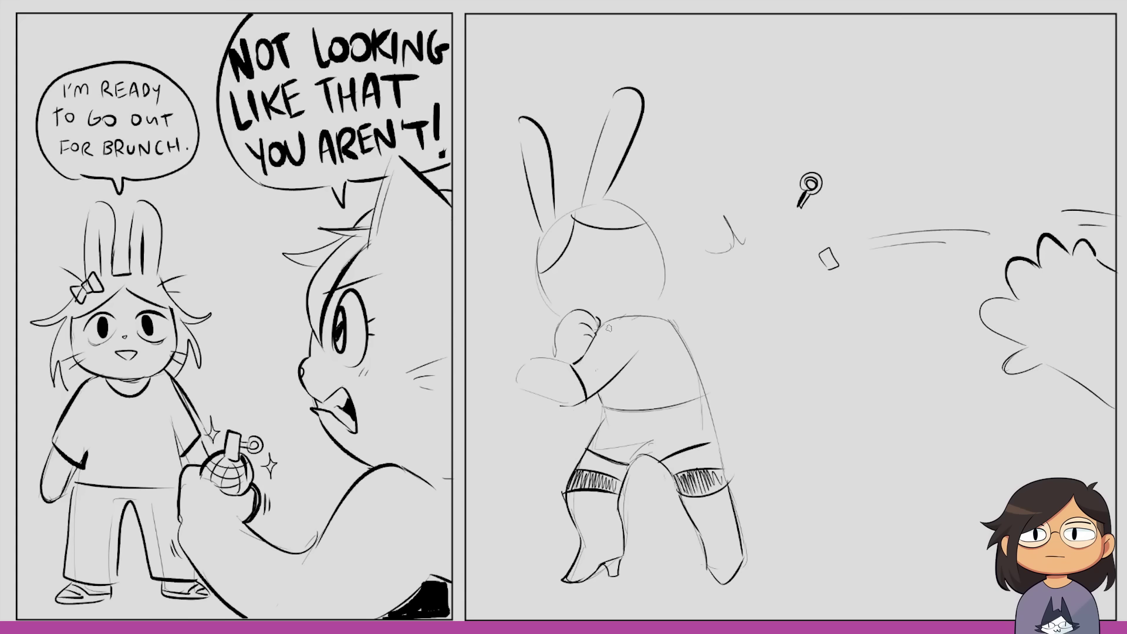
mouse_move(610, 317)
mouse_down()
mouse_move(675, 320)
mouse_move(707, 372)
mouse_move(700, 398)
mouse_up()
drag(593, 405, 605, 410)
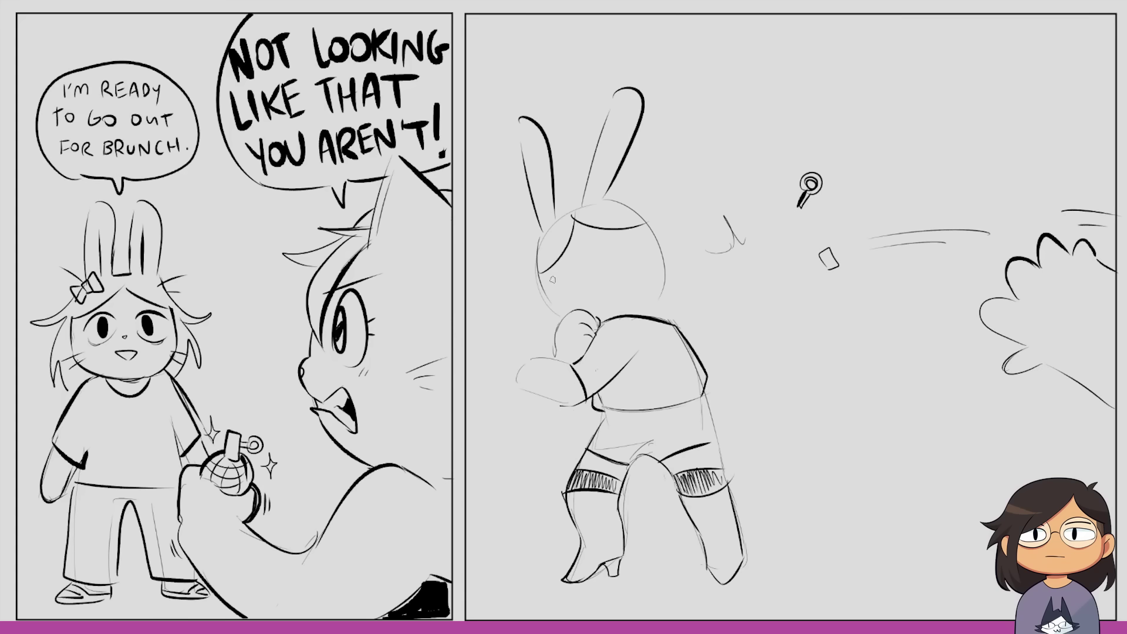
mouse_move(547, 278)
mouse_down()
mouse_move(573, 275)
mouse_move(557, 293)
mouse_move(631, 240)
mouse_move(637, 264)
mouse_up()
drag(536, 267, 552, 317)
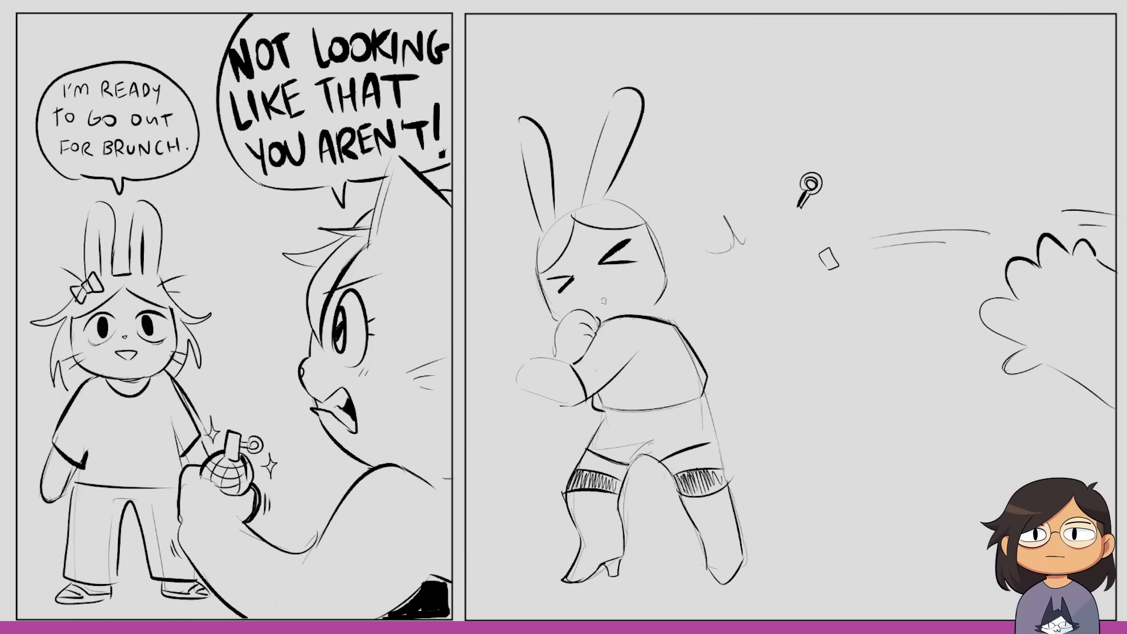
drag(594, 307, 600, 314)
- Add whiskers on both cheeks, redraw the raised hand with fingers, and sketch the right ear base
drag(655, 259, 683, 246)
drag(657, 273, 683, 268)
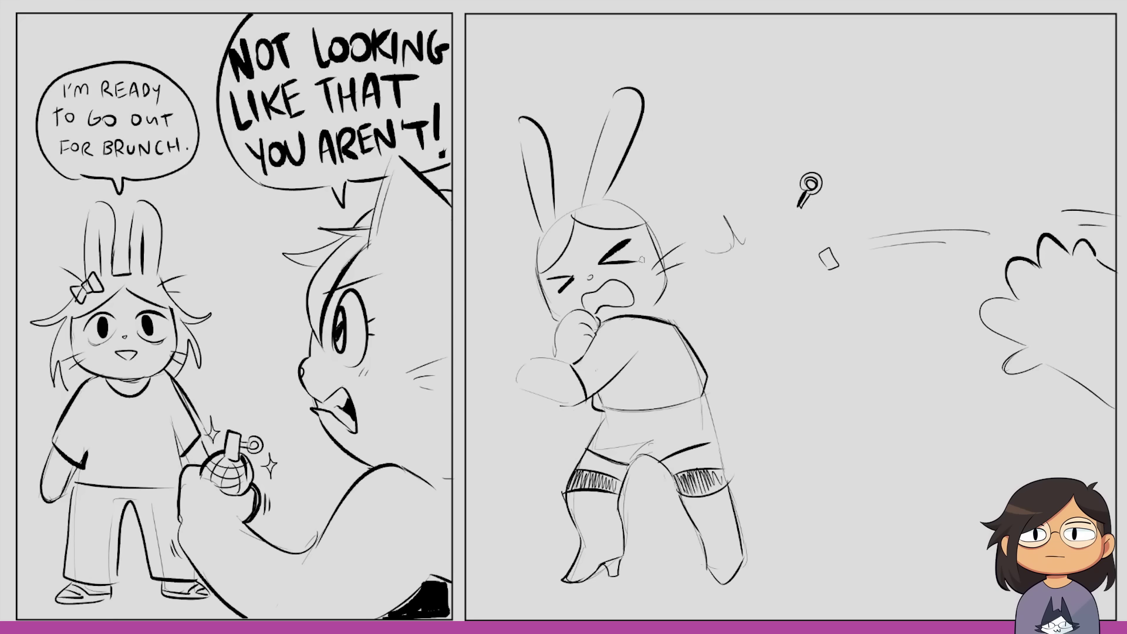
drag(555, 311, 528, 309)
mouse_move(559, 359)
mouse_down()
mouse_move(512, 369)
mouse_move(518, 393)
mouse_move(567, 405)
mouse_up()
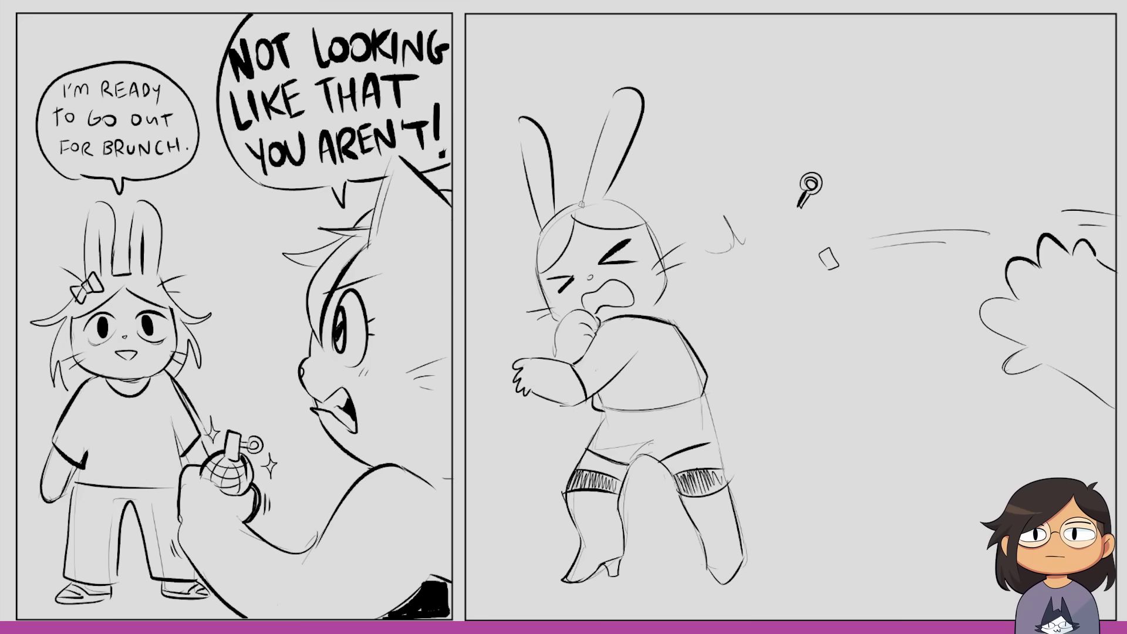
mouse_move(616, 199)
mouse_down()
mouse_move(639, 181)
mouse_move(734, 247)
mouse_up()
- Sketch windswept hair strands, the mouth's upper lip, and bangs over the bunny's forehead
key(ctrl+z)
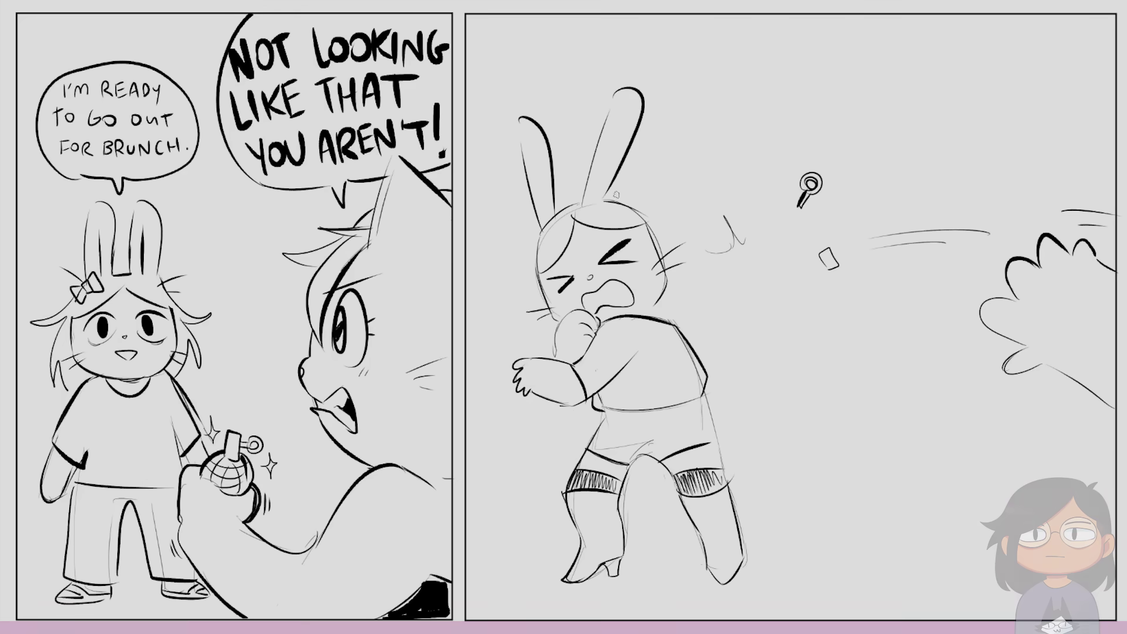
mouse_move(622, 182)
mouse_down()
mouse_move(727, 235)
mouse_move(769, 240)
mouse_up()
drag(698, 258, 723, 320)
drag(681, 283, 706, 323)
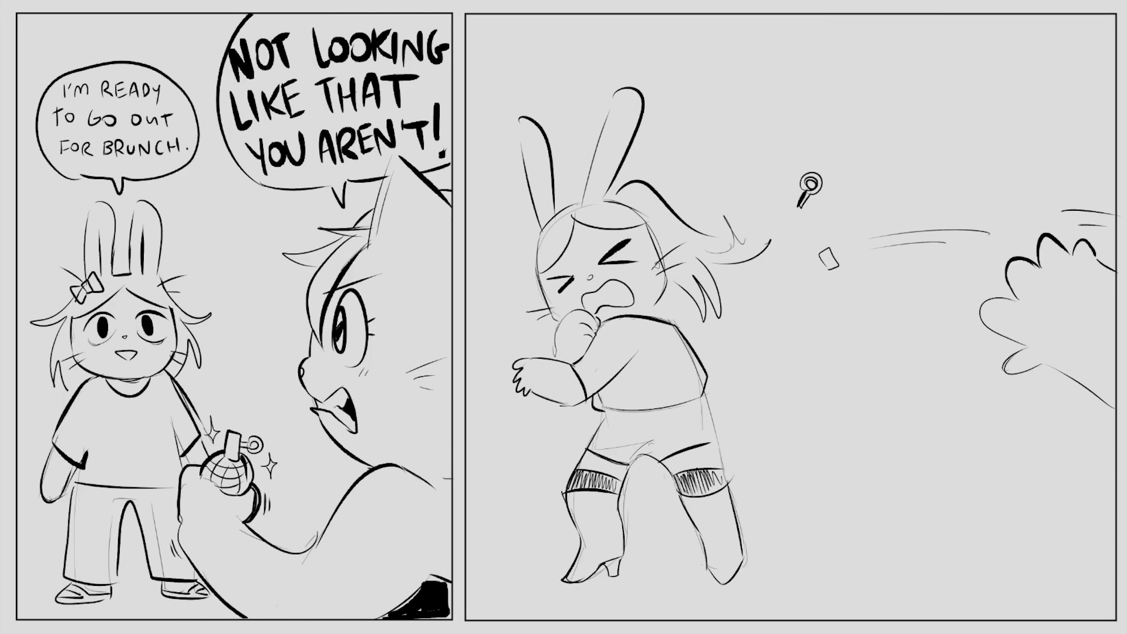
drag(583, 296, 607, 292)
mouse_move(614, 220)
mouse_down()
mouse_move(584, 258)
mouse_move(538, 266)
mouse_up()
- Draw the jagged explosion burst with a zigzag and curl beside the bunny
mouse_move(665, 174)
mouse_down()
mouse_move(710, 65)
mouse_move(765, 135)
mouse_up()
drag(728, 382, 785, 487)
mouse_move(784, 411)
mouse_down()
mouse_move(868, 405)
mouse_move(916, 270)
mouse_up()
mouse_move(844, 163)
mouse_down()
mouse_move(917, 127)
mouse_move(916, 186)
mouse_up()
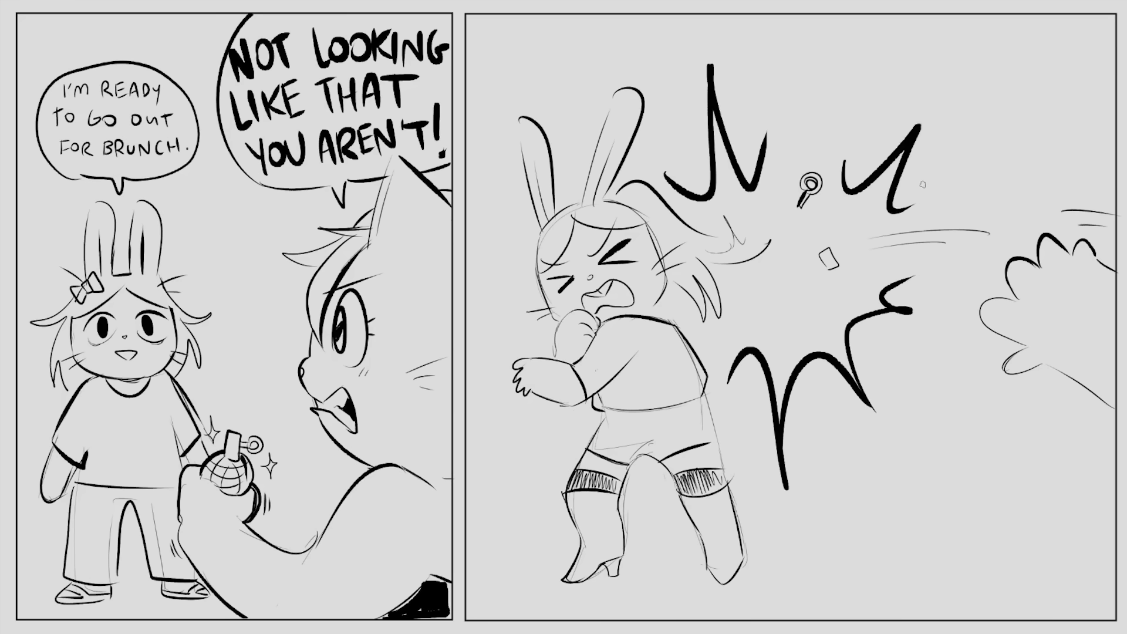
- Hand-letter the scream AAAH above the bunny's ears
drag(481, 212, 506, 163)
mouse_move(494, 122)
mouse_down()
mouse_move(531, 116)
mouse_move(558, 45)
mouse_move(579, 118)
mouse_move(570, 47)
mouse_up()
drag(594, 18, 609, 82)
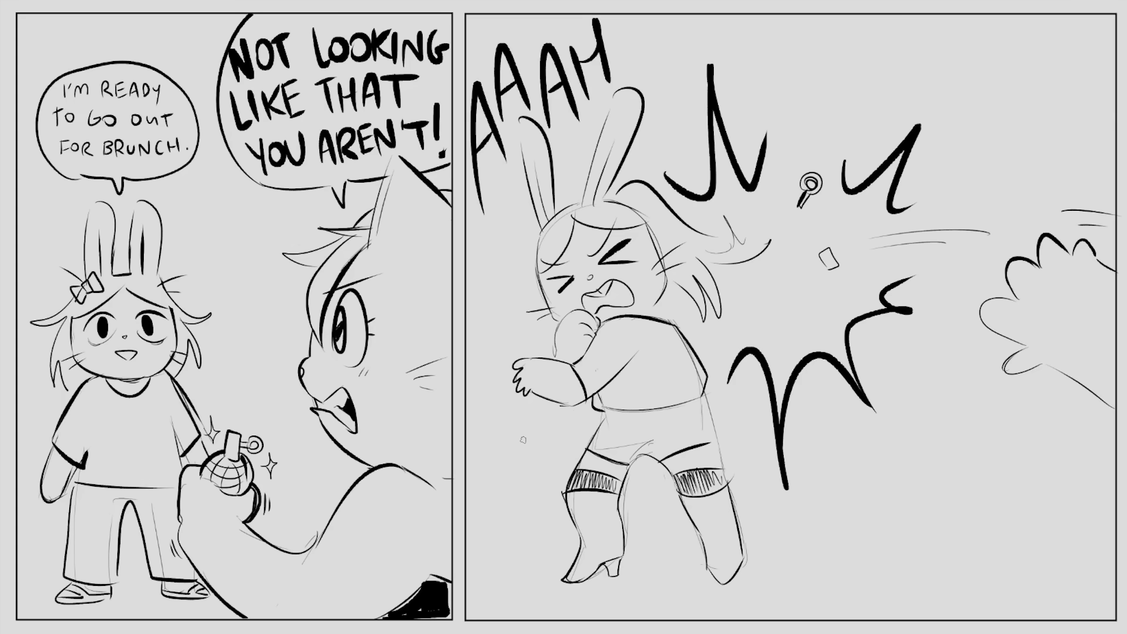
- Draw wavy ground lines below the burst and under the bunny's feet
drag(752, 492, 1030, 581)
mouse_move(786, 517)
mouse_down()
mouse_move(949, 462)
mouse_move(1050, 520)
mouse_move(1117, 529)
mouse_up()
drag(952, 572, 1065, 578)
mouse_move(651, 531)
mouse_down()
mouse_move(466, 537)
mouse_move(671, 557)
mouse_up()
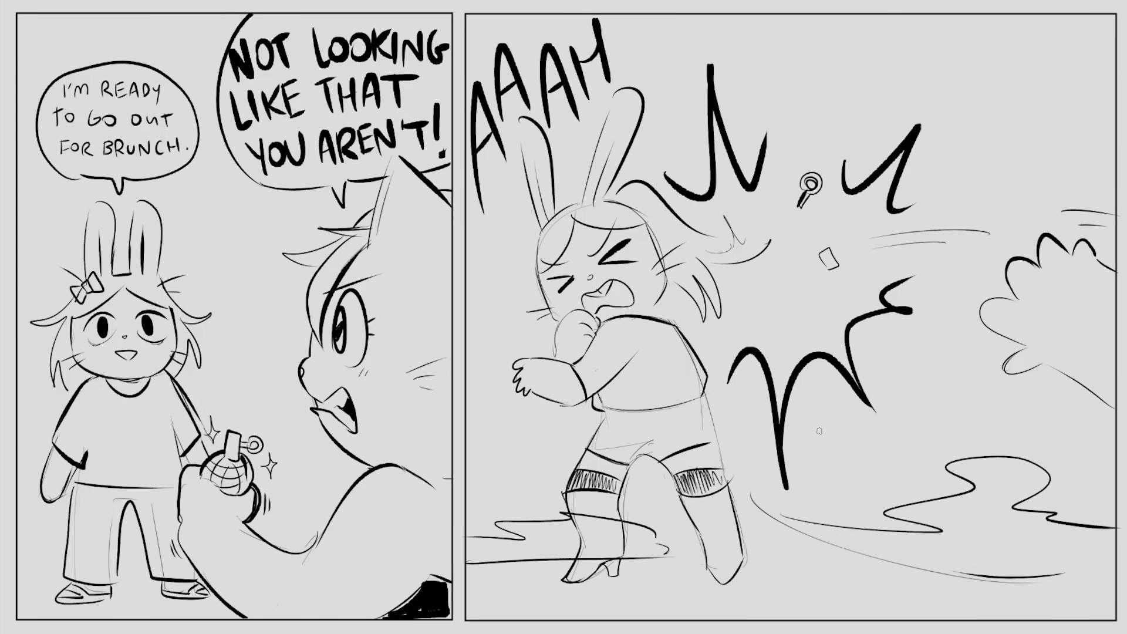
mouse_move(810, 468)
mouse_down()
mouse_move(897, 430)
mouse_move(910, 450)
mouse_move(1002, 399)
mouse_move(1032, 449)
mouse_up()
drag(476, 398, 557, 467)
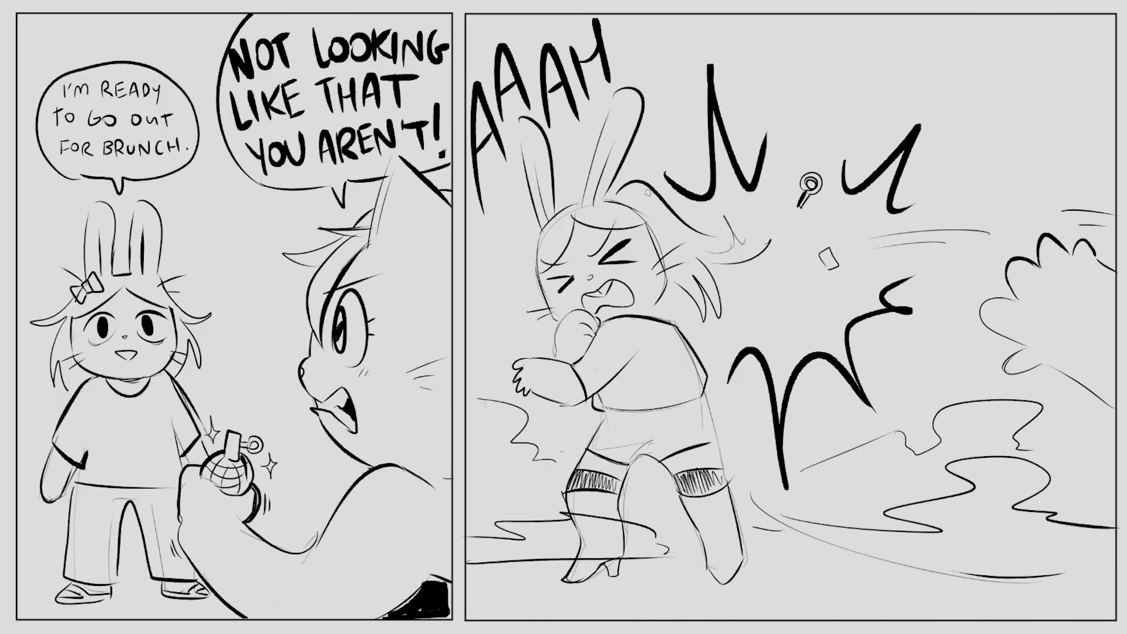
- Extend the scream to AAAHH with a trailing squiggle and add wavy strokes around the ears
mouse_move(621, 37)
mouse_down()
mouse_move(628, 79)
mouse_move(646, 81)
mouse_up()
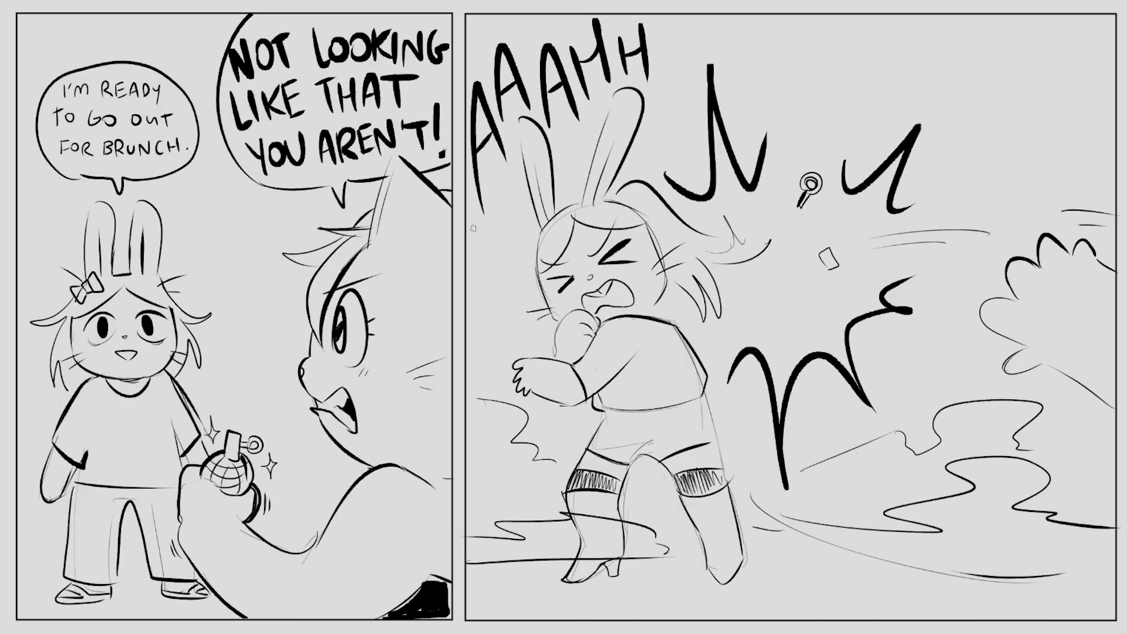
mouse_move(468, 225)
mouse_down()
mouse_move(522, 243)
mouse_move(521, 211)
mouse_up()
drag(555, 176, 588, 152)
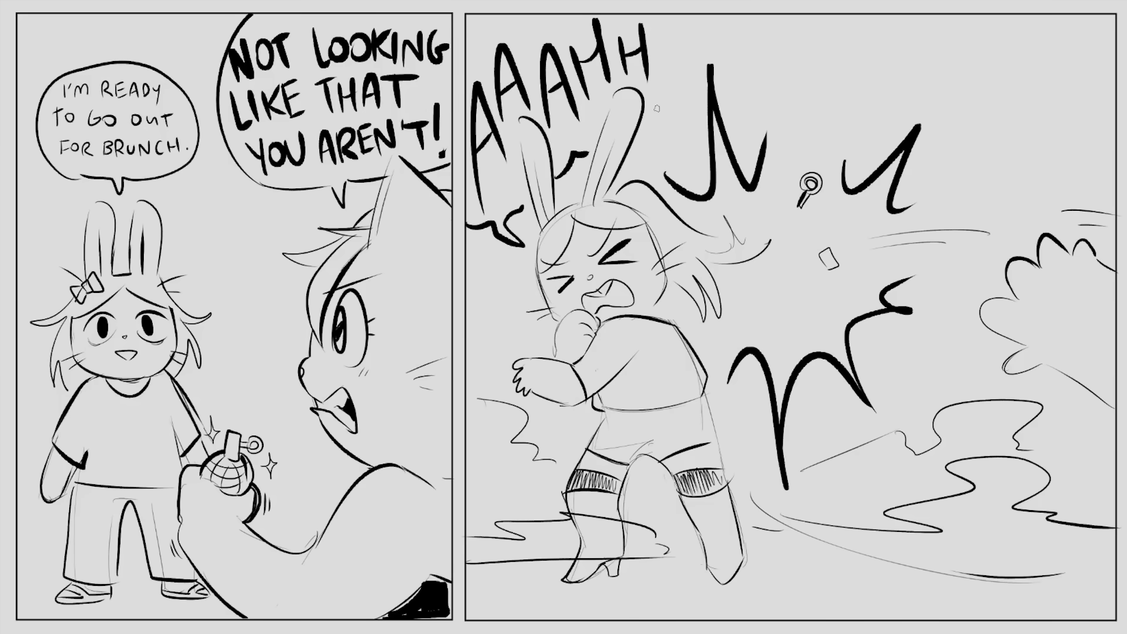
mouse_move(646, 121)
mouse_down()
mouse_move(681, 59)
mouse_move(670, 24)
mouse_up()
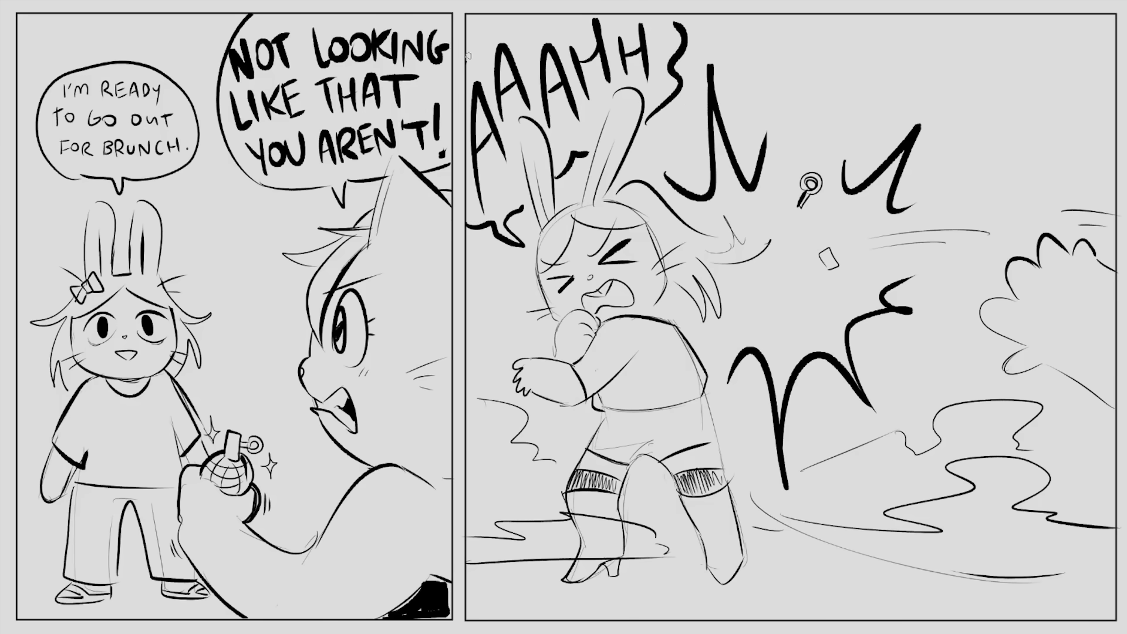
drag(467, 55, 520, 16)
- Hatch the cloud edge, add the cat's cuff and bunny girl's round glasses, and sketch upper-right cloud strokes
mouse_move(1114, 307)
mouse_down()
mouse_move(1075, 385)
mouse_move(1113, 337)
mouse_up()
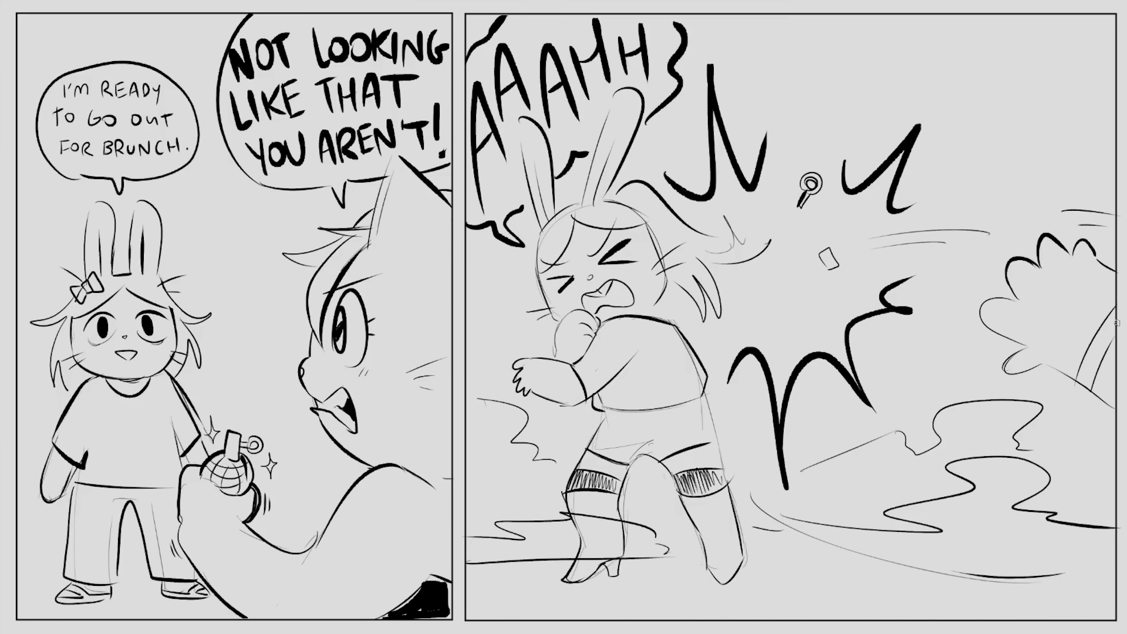
drag(1081, 379, 1113, 314)
mouse_move(248, 523)
mouse_down()
mouse_move(214, 591)
mouse_move(216, 570)
mouse_up()
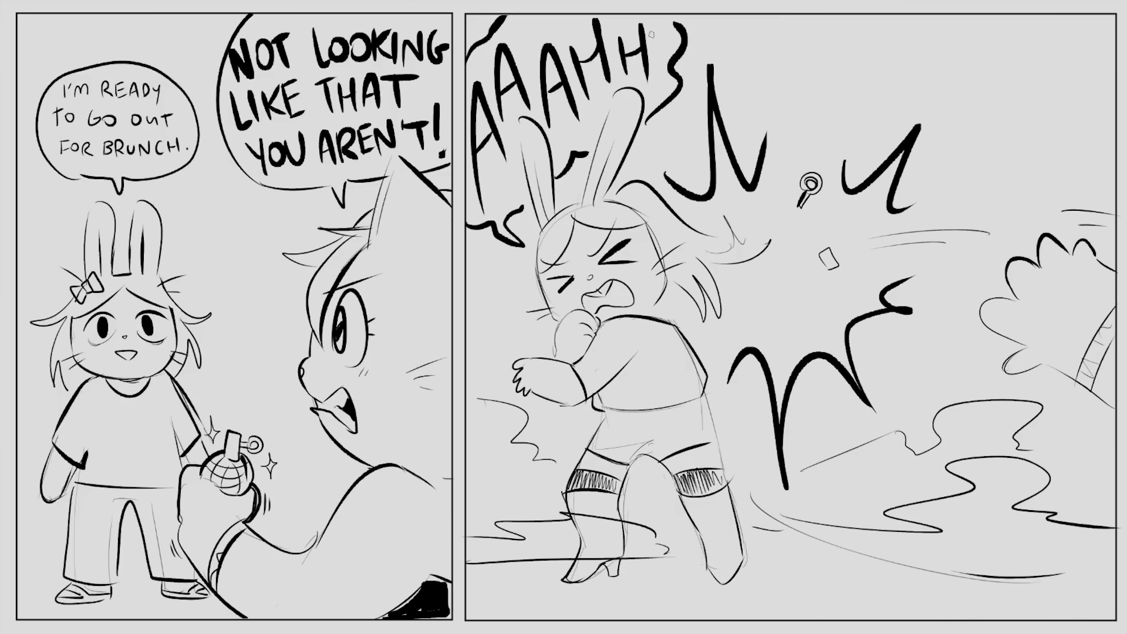
mouse_move(94, 326)
mouse_down()
mouse_move(83, 352)
mouse_move(121, 328)
mouse_move(141, 343)
mouse_move(177, 331)
mouse_up()
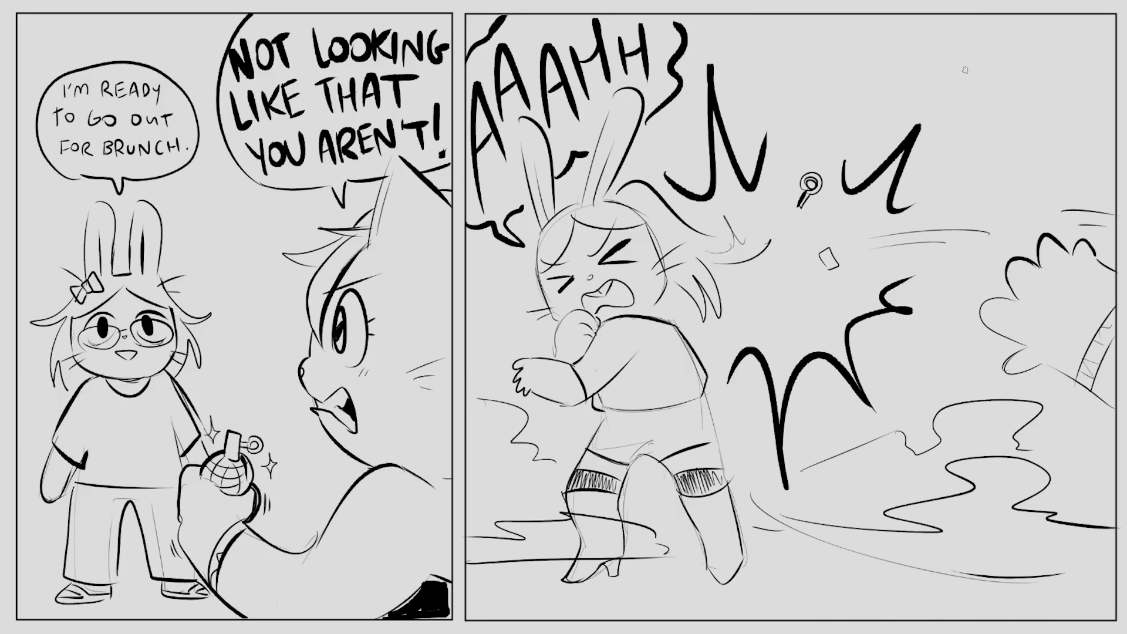
mouse_move(926, 188)
mouse_down()
mouse_move(1036, 42)
mouse_move(1026, 126)
mouse_move(1085, 149)
mouse_move(992, 170)
mouse_up()
mouse_move(801, 141)
mouse_down()
mouse_move(826, 24)
mouse_move(785, 57)
mouse_move(805, 81)
mouse_move(884, 55)
mouse_move(887, 20)
mouse_move(820, 57)
mouse_move(817, 71)
mouse_move(810, 60)
mouse_move(795, 94)
mouse_move(810, 92)
mouse_up()
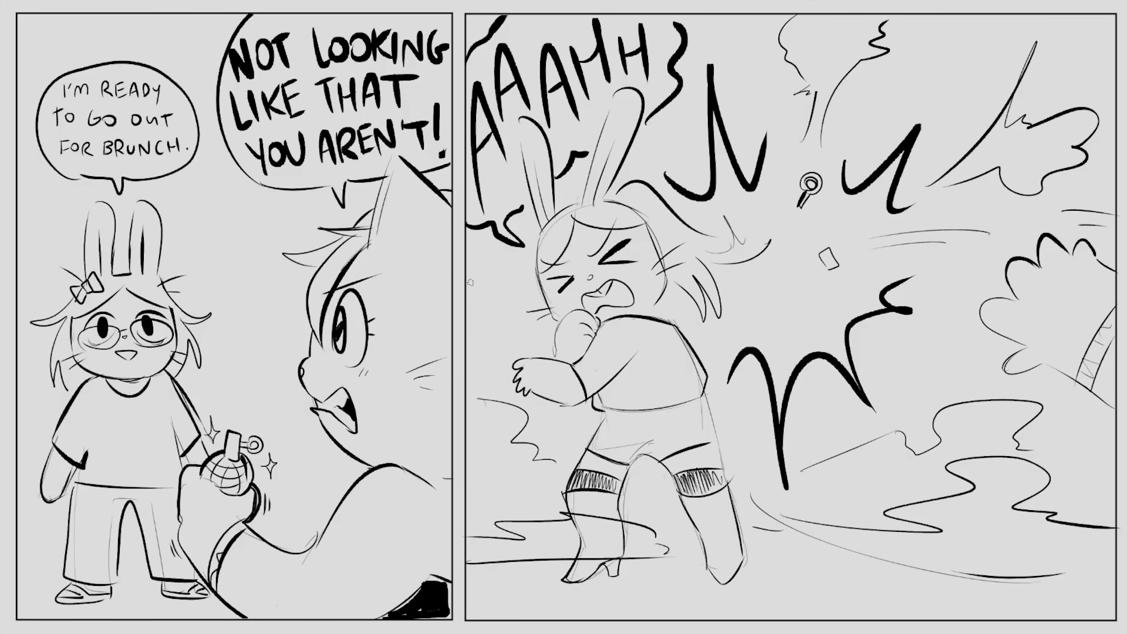
- Sketch smoke at left, ink the cloud's scalloped top and two speed lines, undoing a stray earring
drag(470, 282, 517, 346)
mouse_move(1107, 270)
mouse_down()
mouse_move(1051, 249)
mouse_move(1028, 258)
mouse_move(1000, 340)
mouse_move(1112, 414)
mouse_up()
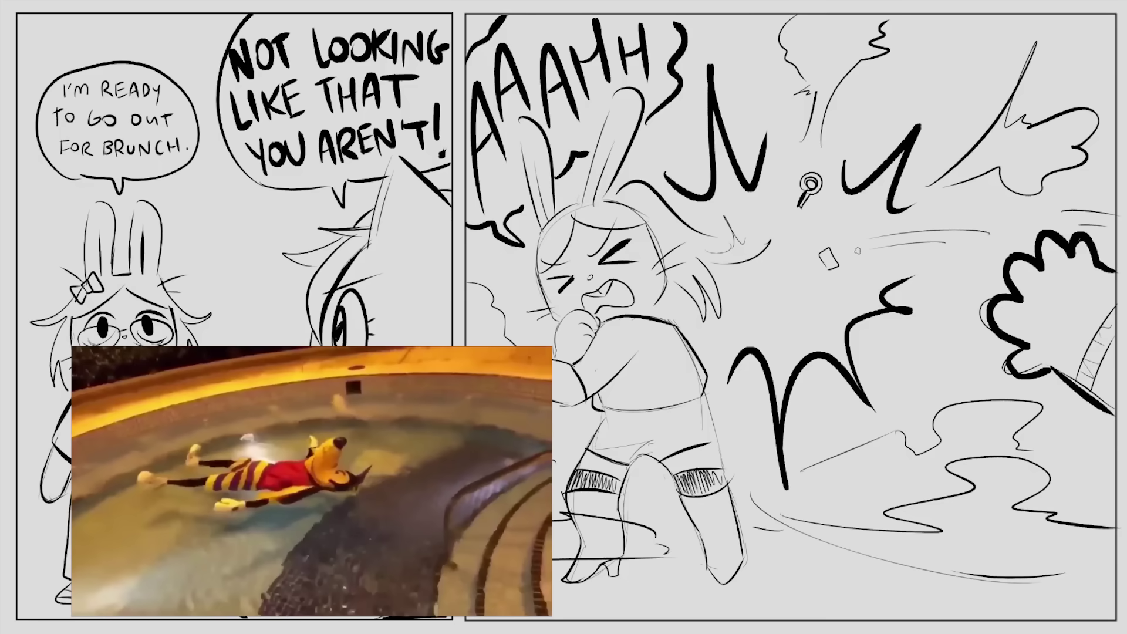
drag(857, 251, 1068, 226)
drag(891, 245, 1066, 233)
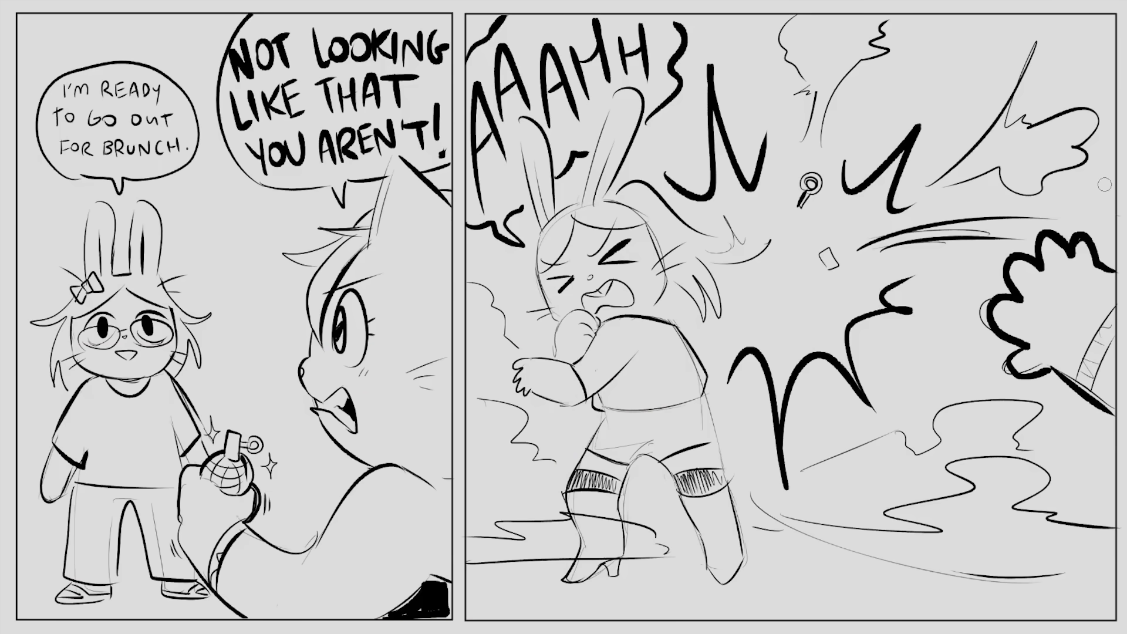
drag(655, 305, 663, 312)
key(ctrl+z)
- Letter BOOM with an accent mark between the bunny and the explosion
mouse_move(732, 287)
mouse_down()
mouse_move(729, 340)
mouse_move(740, 337)
mouse_up()
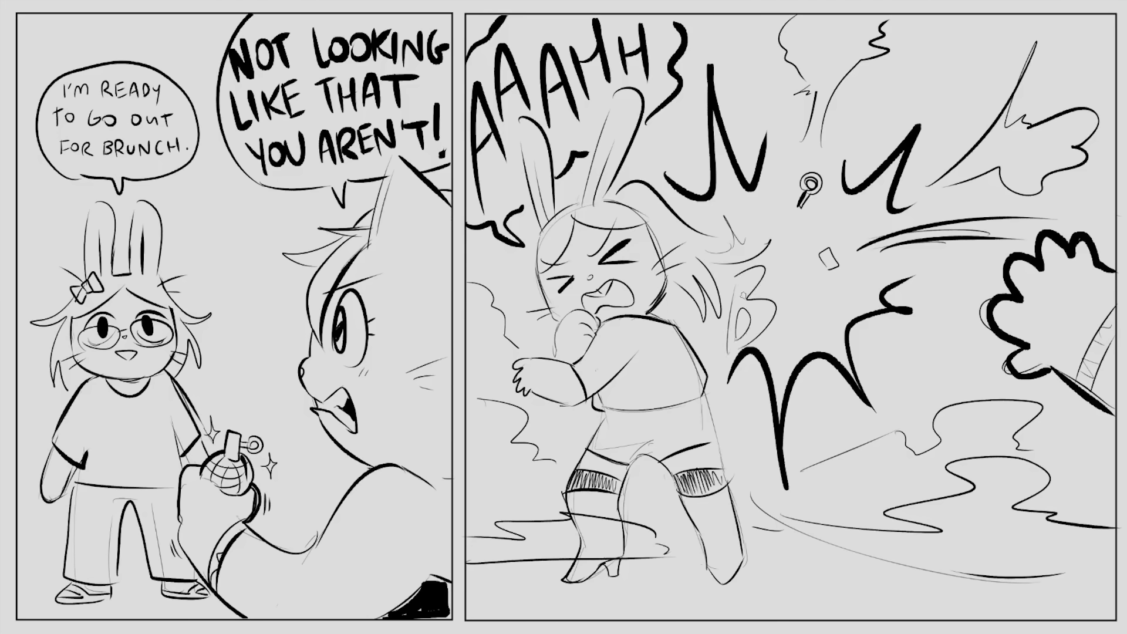
mouse_move(771, 278)
mouse_down()
mouse_move(766, 291)
mouse_move(790, 301)
mouse_up()
mouse_move(786, 258)
mouse_down()
mouse_move(775, 276)
mouse_move(828, 299)
mouse_move(805, 319)
mouse_up()
drag(835, 284, 833, 317)
drag(834, 249, 867, 212)
mouse_move(836, 305)
mouse_down()
mouse_move(854, 267)
mouse_move(874, 299)
mouse_move(886, 296)
mouse_up()
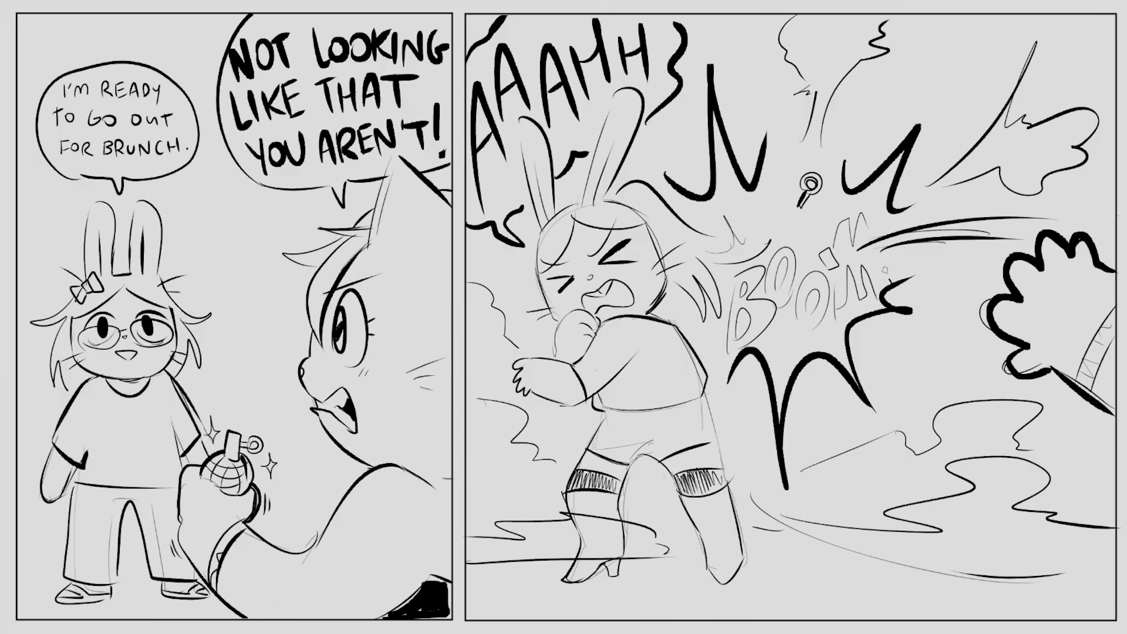
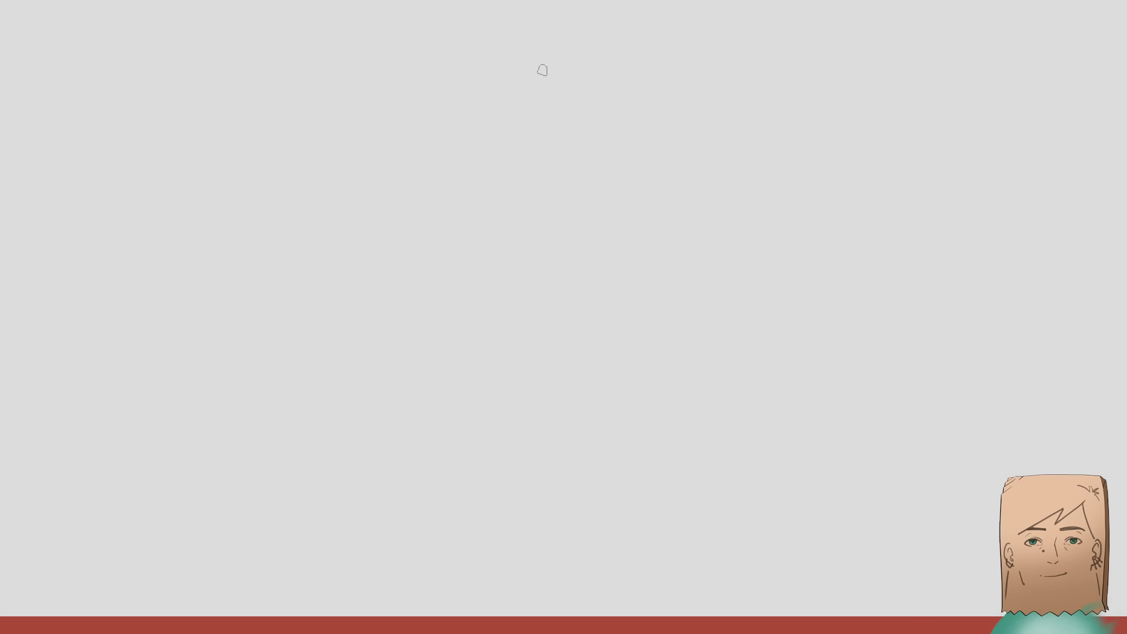
- Draw the left and right sides of the egg-shaped spoon bowl running down into the neck
mouse_move(616, 54)
mouse_down()
mouse_move(447, 194)
mouse_move(411, 359)
mouse_up()
key(Escape)
mouse_move(540, 26)
mouse_down()
mouse_move(467, 443)
mouse_move(508, 470)
mouse_move(523, 515)
mouse_move(522, 633)
mouse_up()
mouse_move(562, 26)
mouse_down()
mouse_move(657, 68)
mouse_move(727, 199)
mouse_move(739, 354)
mouse_move(679, 466)
mouse_move(623, 485)
mouse_up()
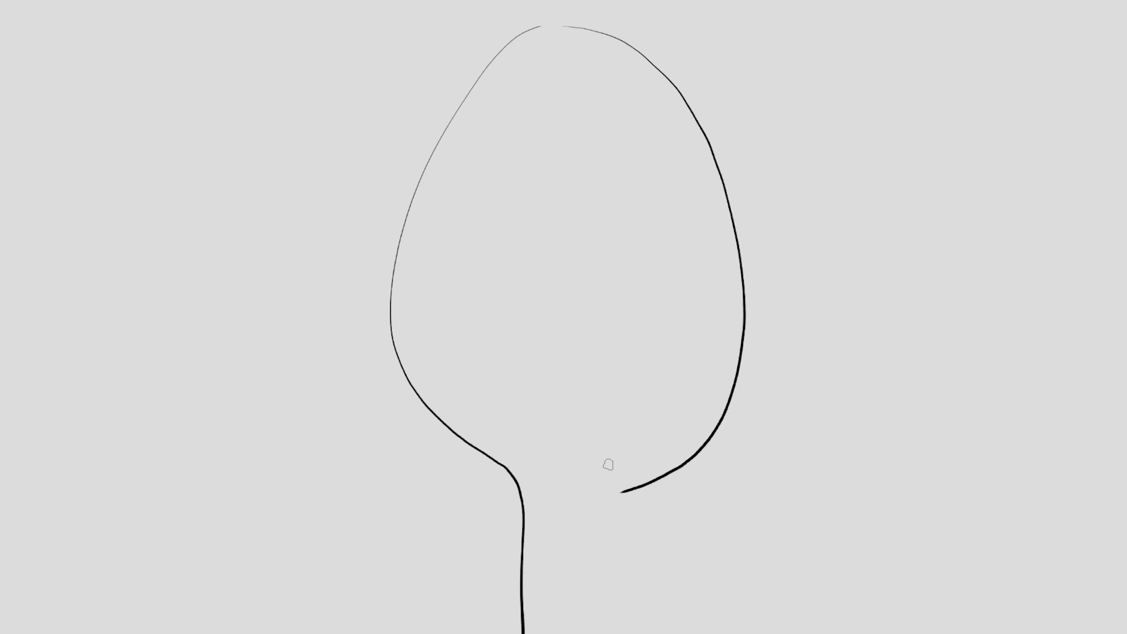
key(ctrl+z)
mouse_move(555, 26)
mouse_down()
mouse_move(574, 23)
mouse_move(696, 125)
mouse_move(737, 287)
mouse_move(737, 377)
mouse_move(679, 451)
mouse_move(611, 478)
mouse_move(598, 566)
mouse_move(613, 633)
mouse_up()
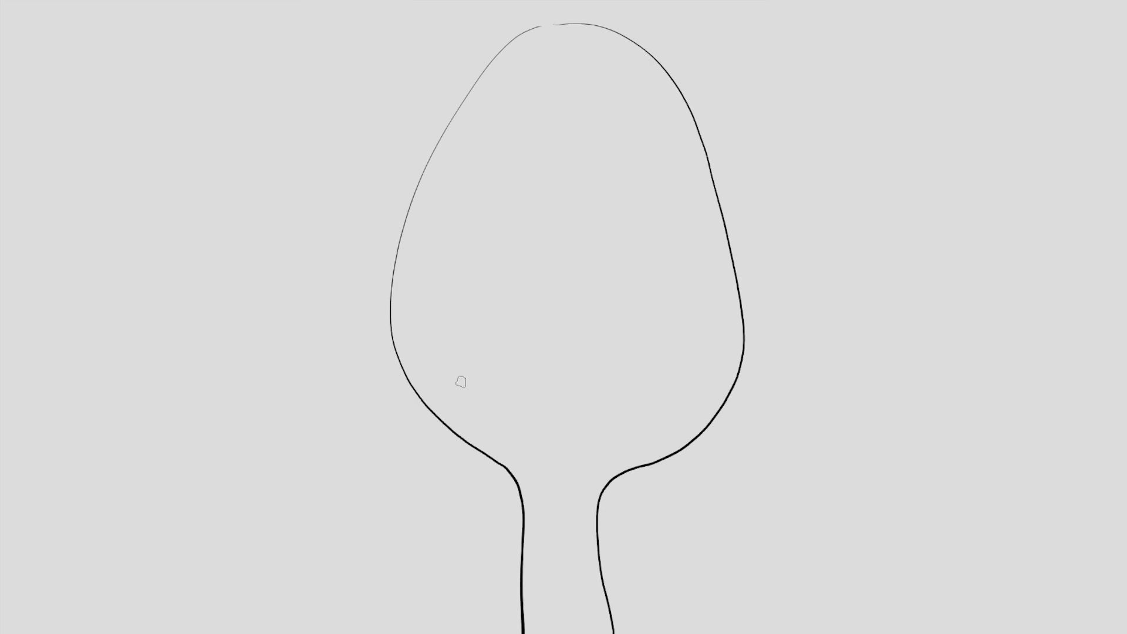
- Erase and redo the uneven left side, neck stray line and top arc, making the top bolder
mouse_move(423, 176)
mouse_down()
mouse_move(397, 325)
mouse_move(393, 272)
mouse_move(433, 415)
mouse_move(452, 430)
mouse_move(402, 292)
mouse_up()
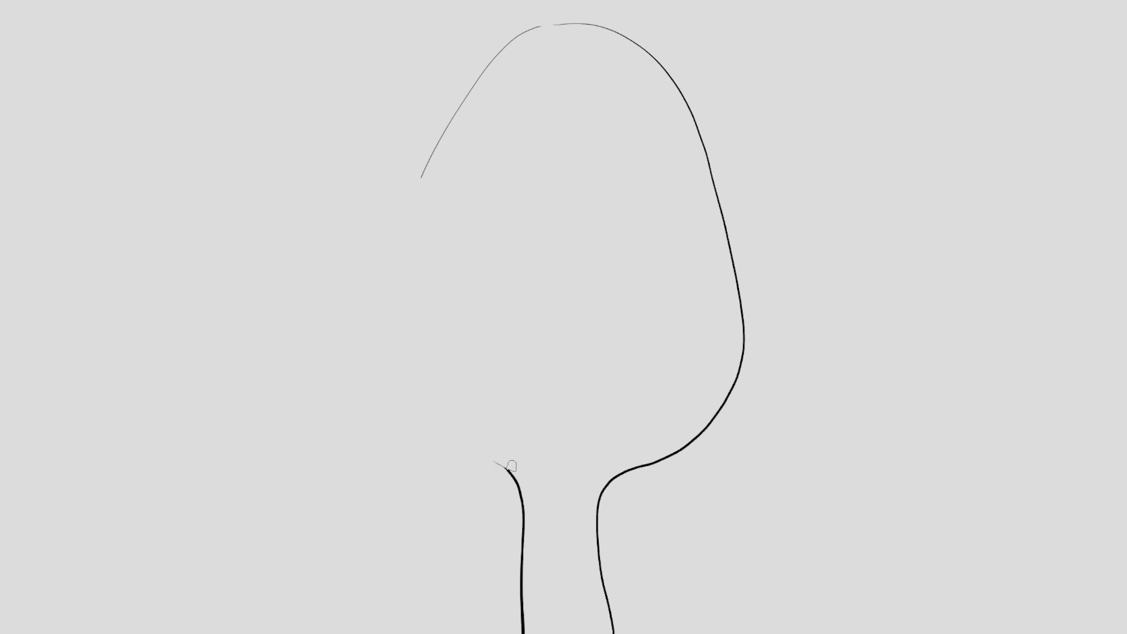
mouse_move(511, 467)
mouse_down()
mouse_move(382, 362)
mouse_move(418, 158)
mouse_move(395, 315)
mouse_move(477, 466)
mouse_move(516, 487)
mouse_move(521, 633)
mouse_up()
key(ctrl+z)
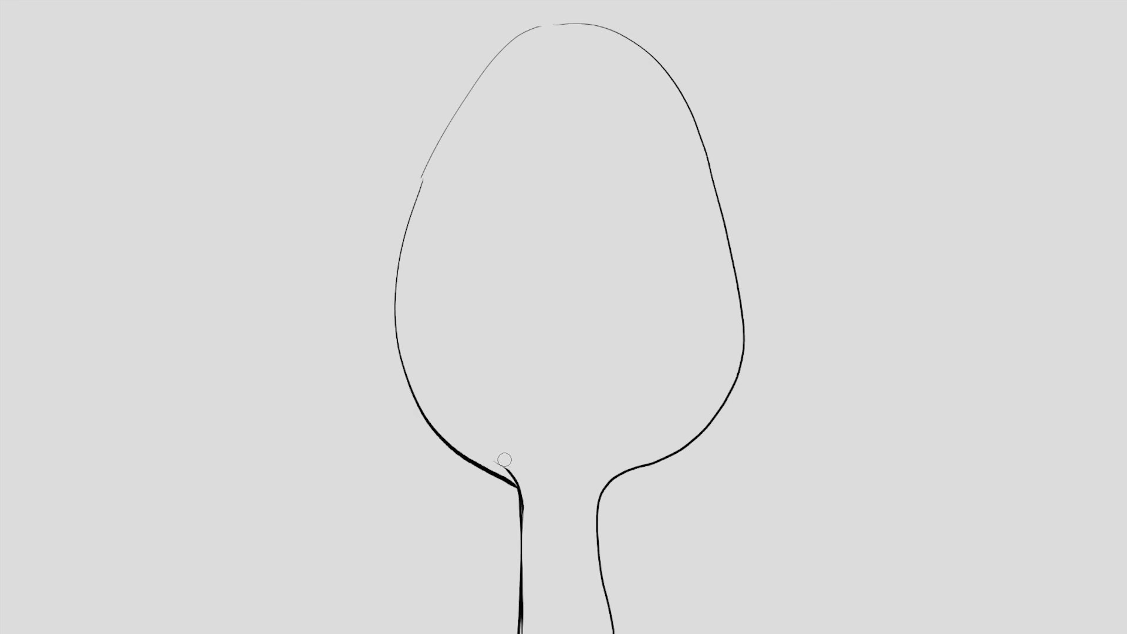
drag(500, 460, 519, 489)
mouse_move(427, 177)
mouse_down()
mouse_move(446, 129)
mouse_move(536, 28)
mouse_up()
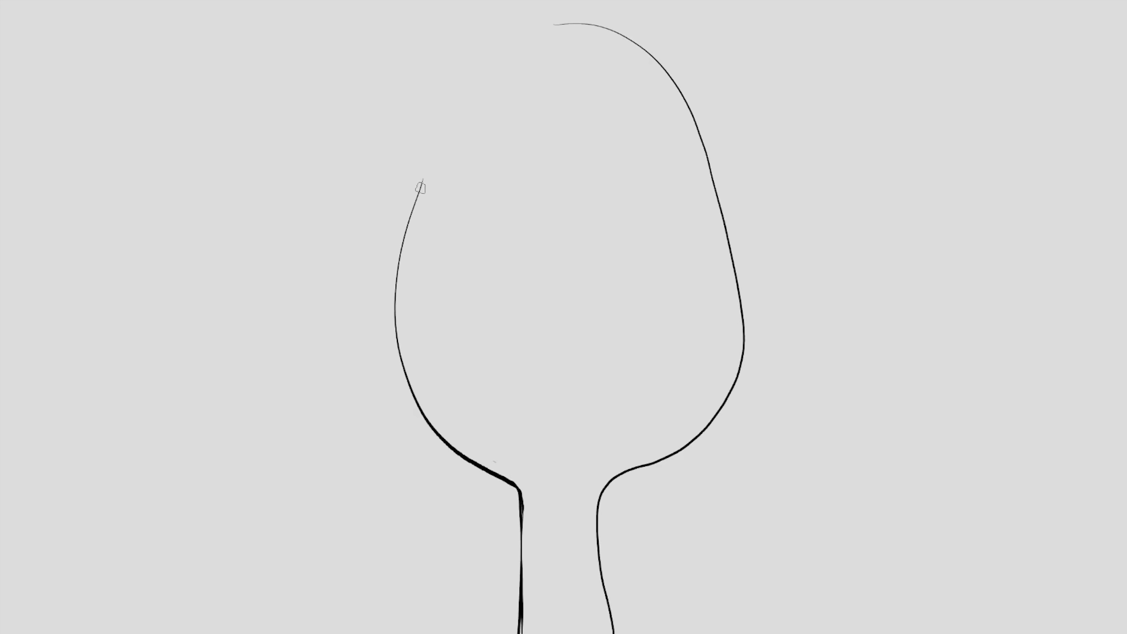
mouse_move(420, 186)
mouse_down()
mouse_move(456, 108)
mouse_move(555, 30)
mouse_move(629, 28)
mouse_up()
key(ctrl+z)
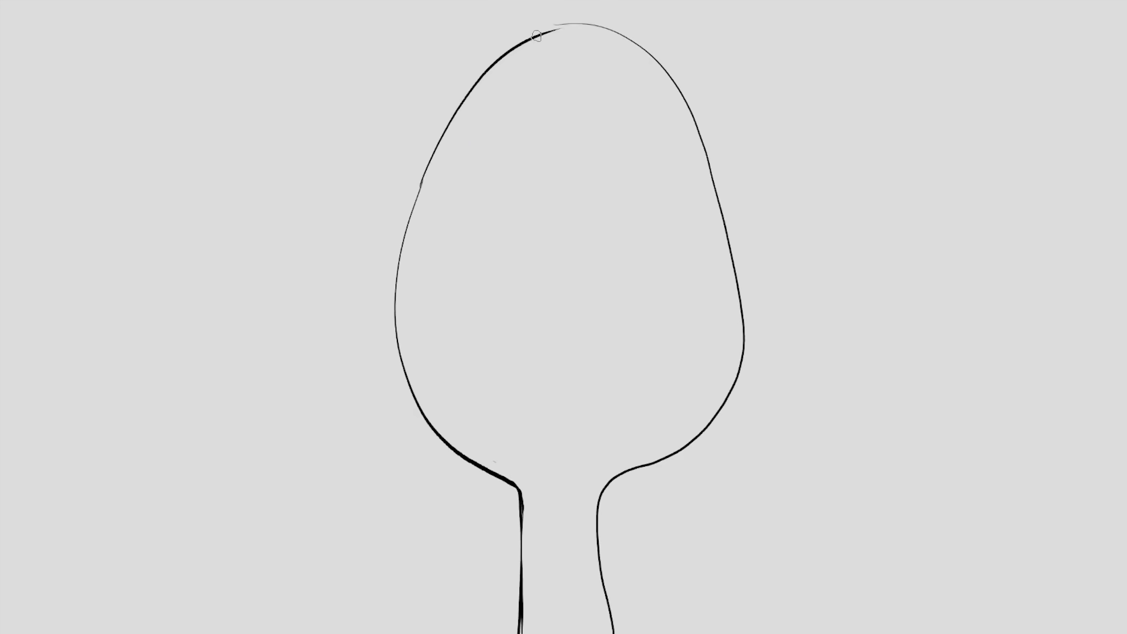
drag(536, 36, 667, 71)
- Clean up the left handle edge and redraw the right handle edge down from the neck
drag(523, 487, 527, 610)
drag(601, 512, 609, 622)
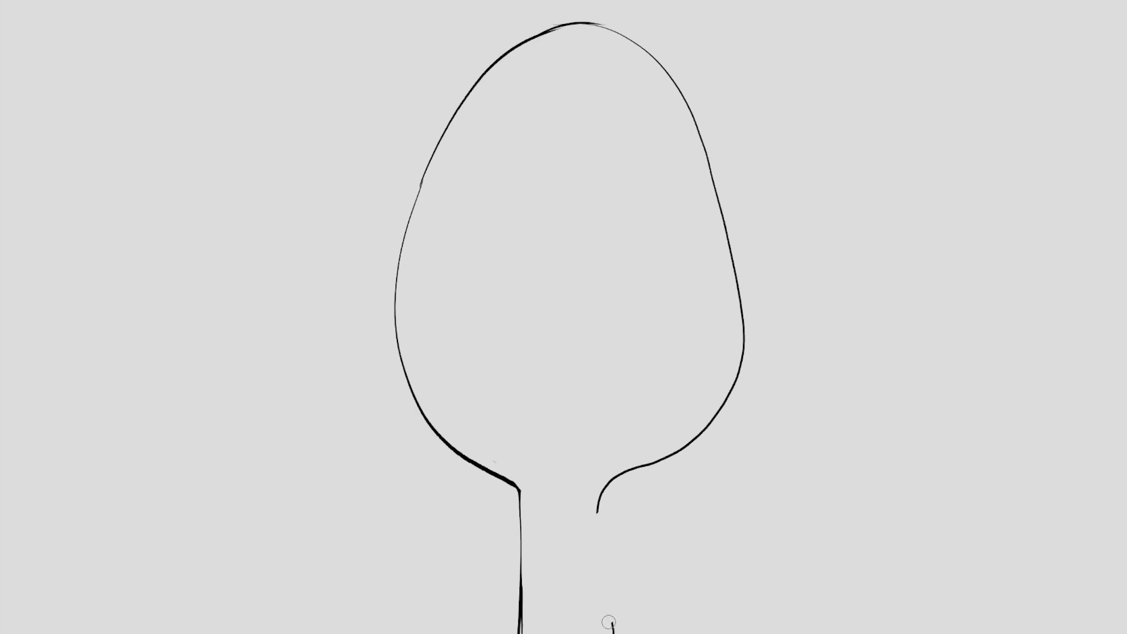
drag(598, 508, 615, 631)
key(ctrl+z)
drag(597, 512, 597, 627)
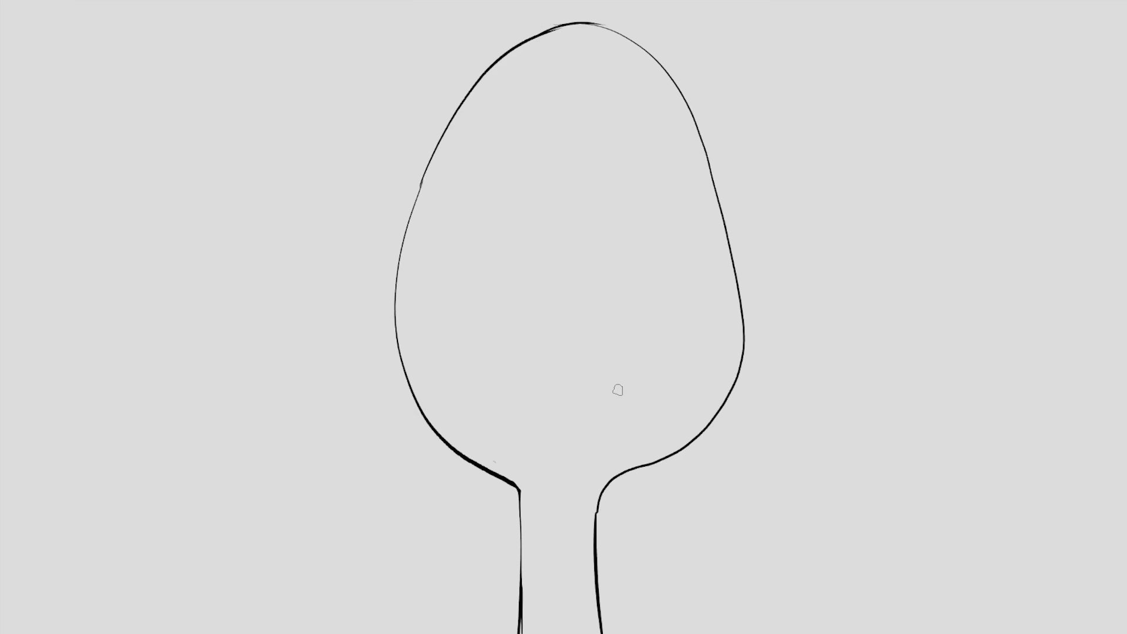
- Add two inner lines along the handle and thicken the bowl's top arc
drag(532, 520, 528, 603)
drag(580, 529, 587, 632)
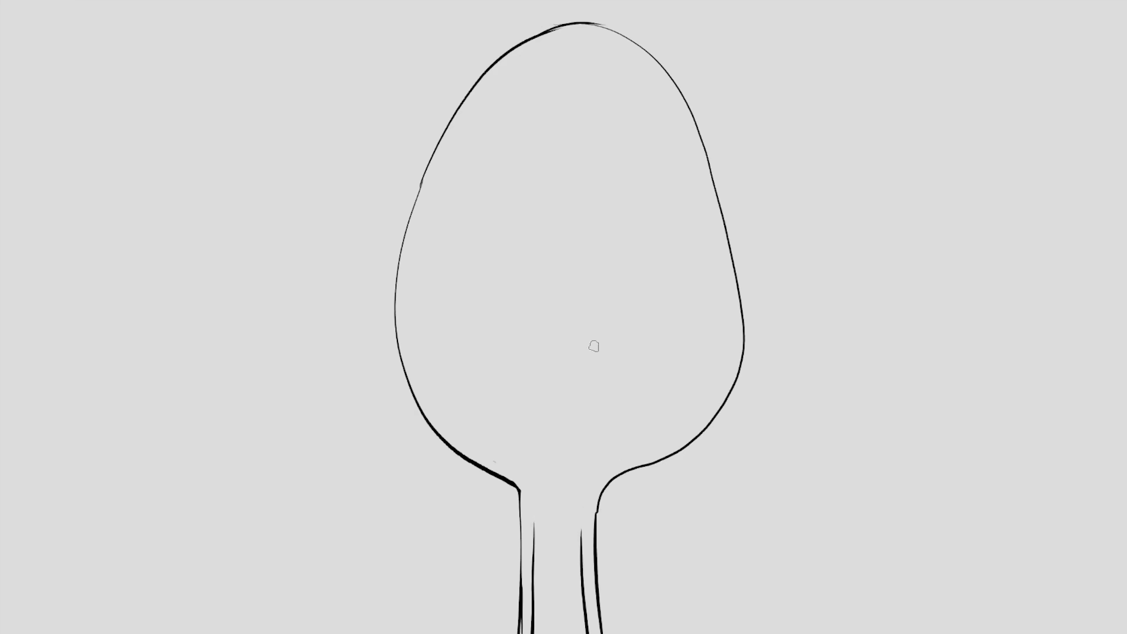
drag(544, 37, 602, 24)
- Draw the hair lock's upper and lower edges and a thick eyelash off the spoon's right edge
drag(1005, 198, 697, 132)
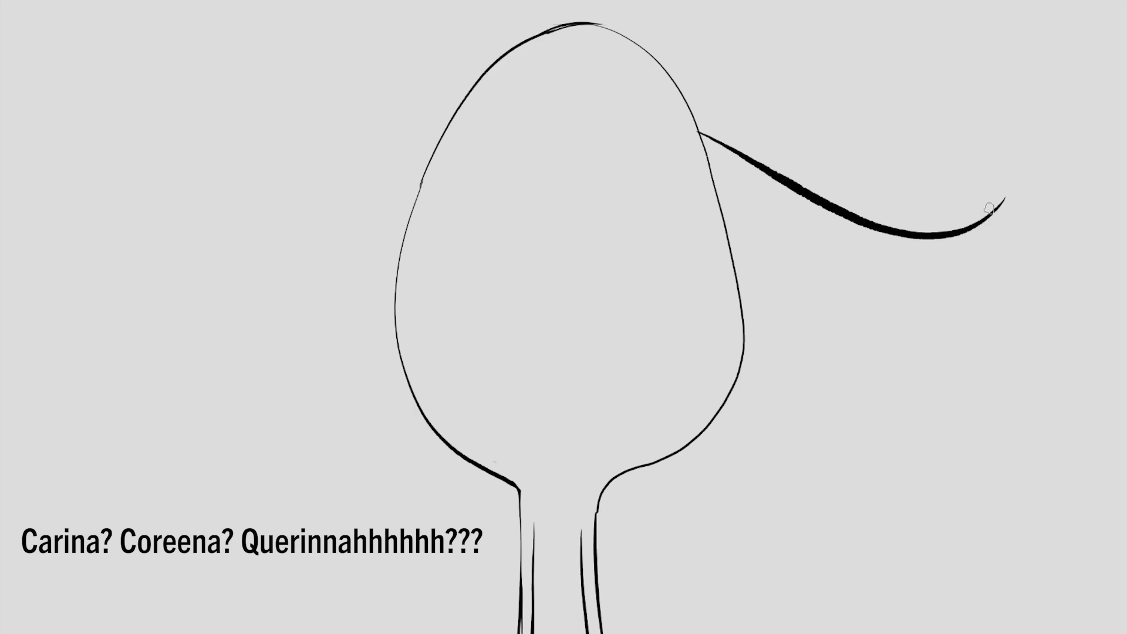
mouse_move(993, 209)
mouse_down()
mouse_move(667, 35)
mouse_move(639, 38)
mouse_up()
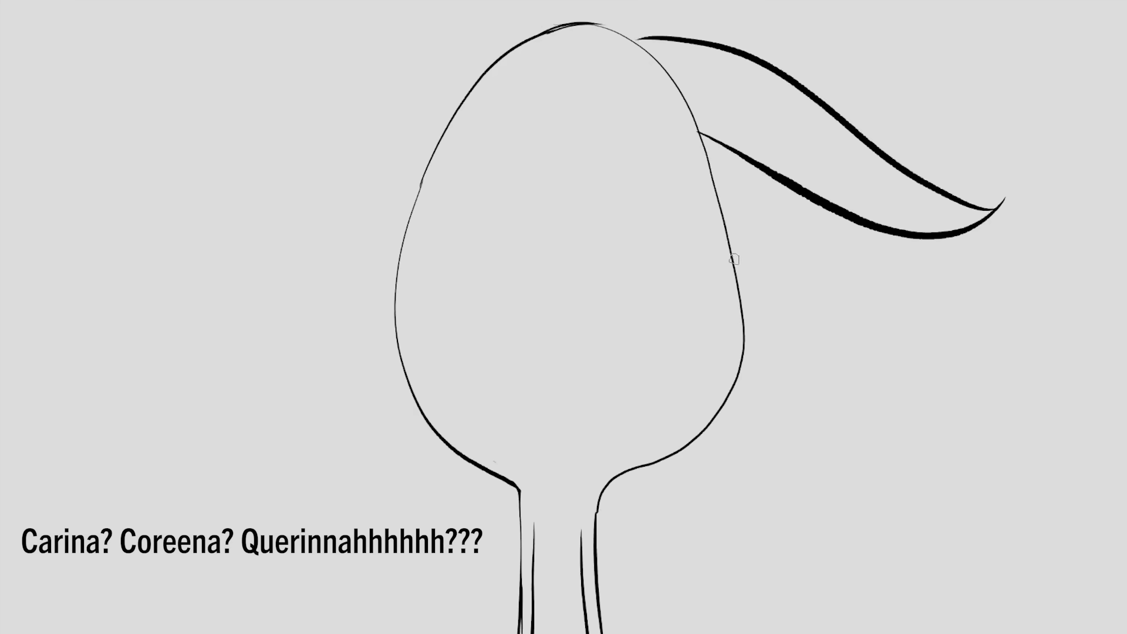
drag(734, 259, 852, 309)
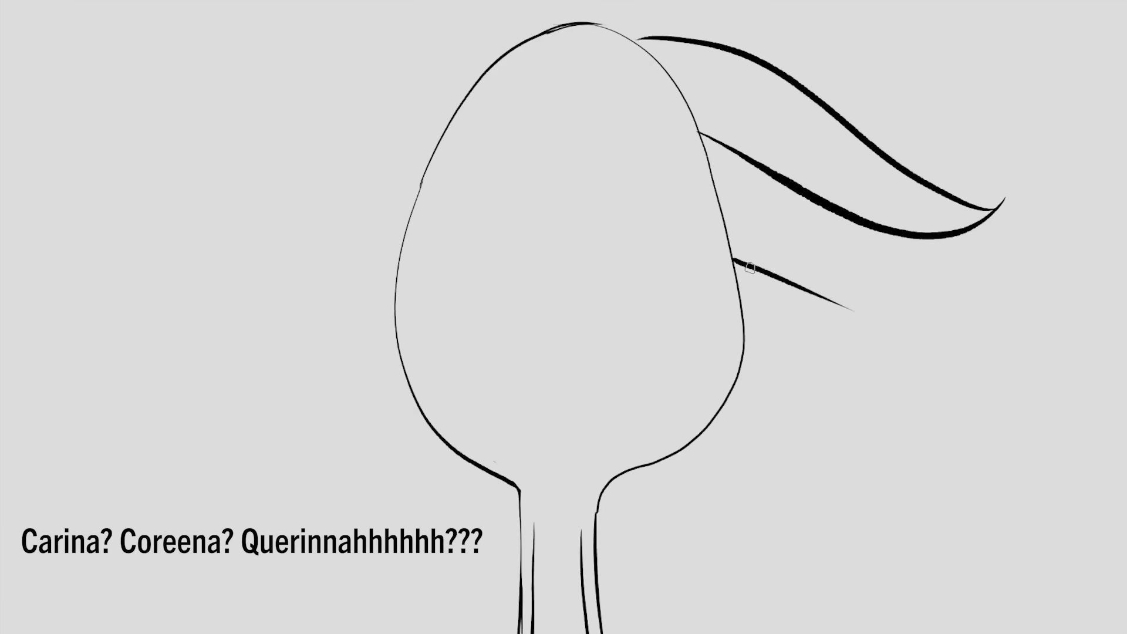
mouse_move(738, 261)
mouse_down()
mouse_move(853, 320)
mouse_move(734, 271)
mouse_move(851, 321)
mouse_up()
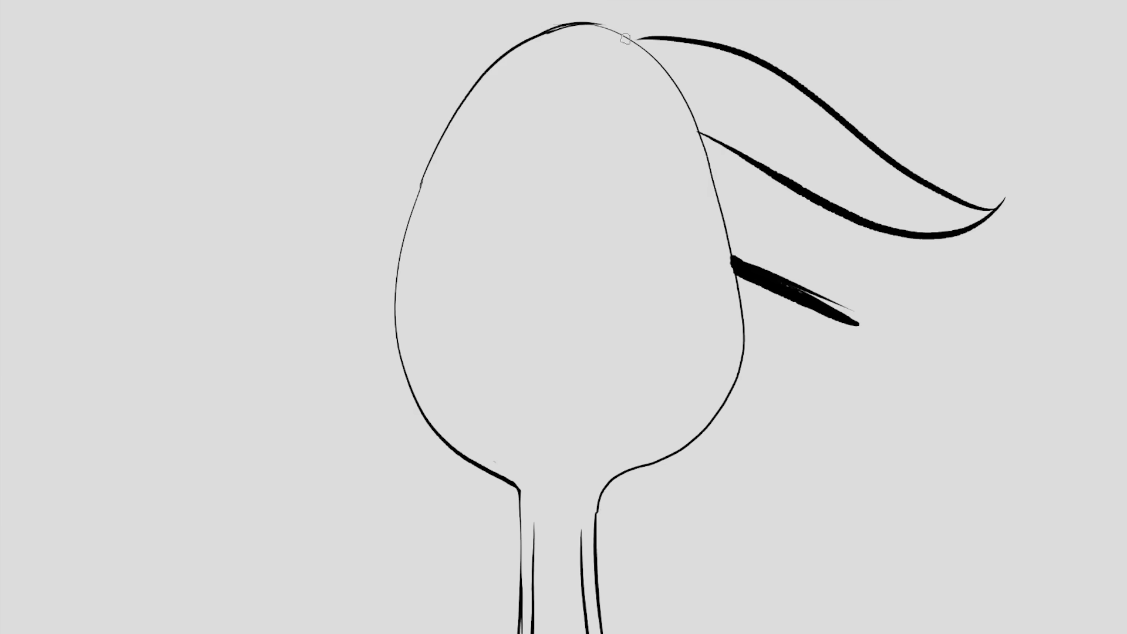
- Join the lock to the spoon, fill it solid black, and add a tapered strand beside it
drag(634, 41, 647, 44)
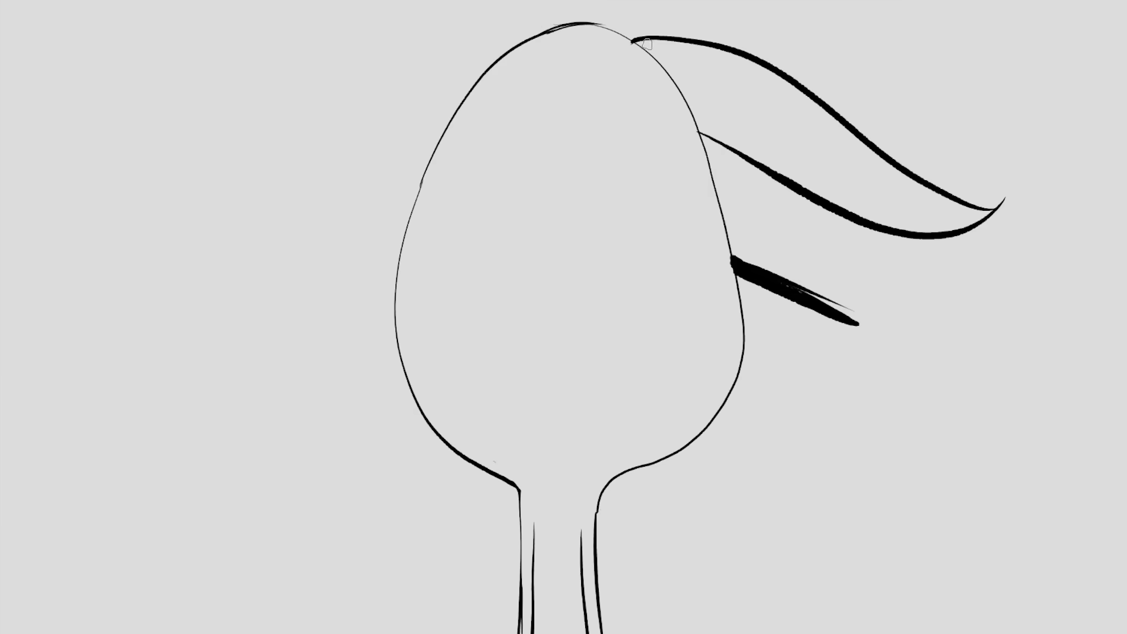
click(852, 168)
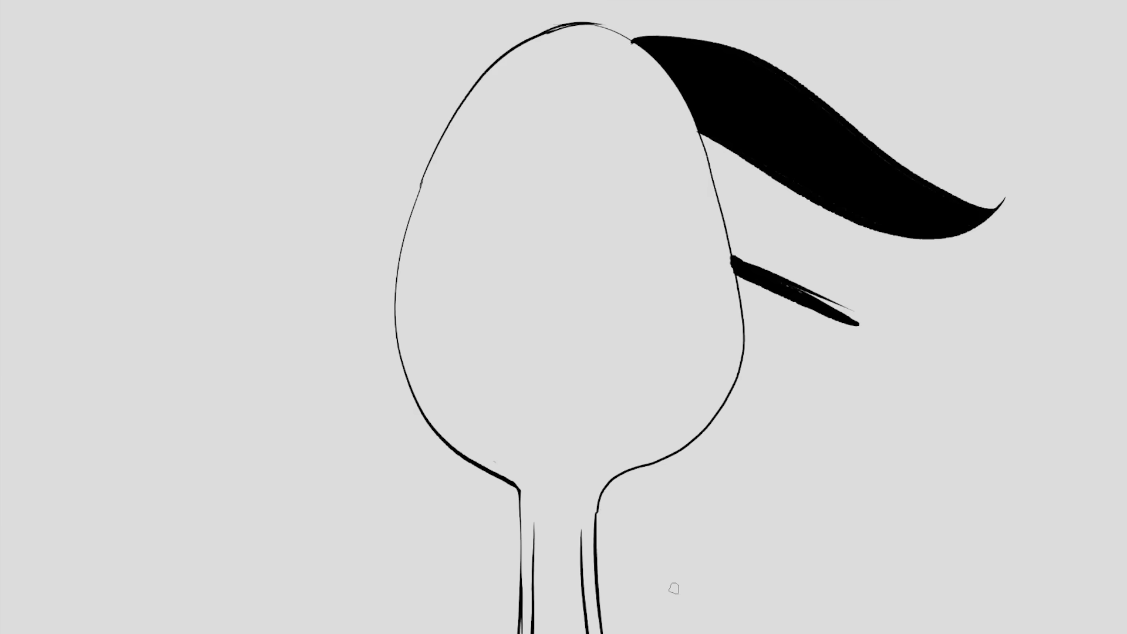
drag(936, 281, 1064, 200)
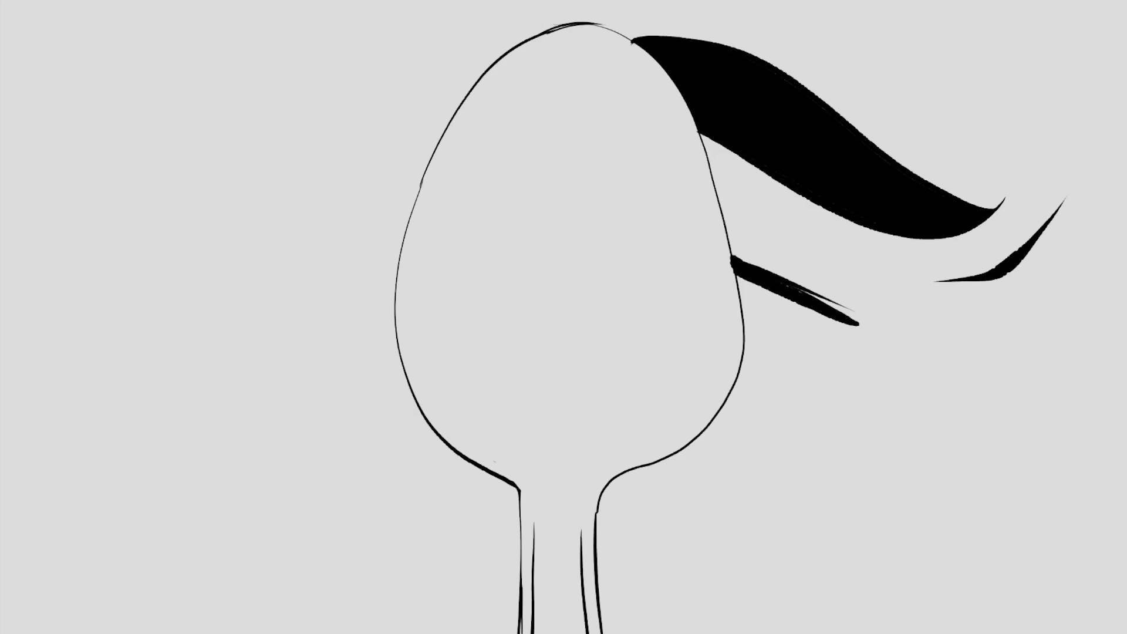
drag(792, 300, 759, 337)
- Draw the teary eye curve with upper and lower lashes and the right cheek outline
key(ctrl+z)
mouse_move(786, 298)
mouse_down()
mouse_move(747, 350)
mouse_move(776, 329)
mouse_up()
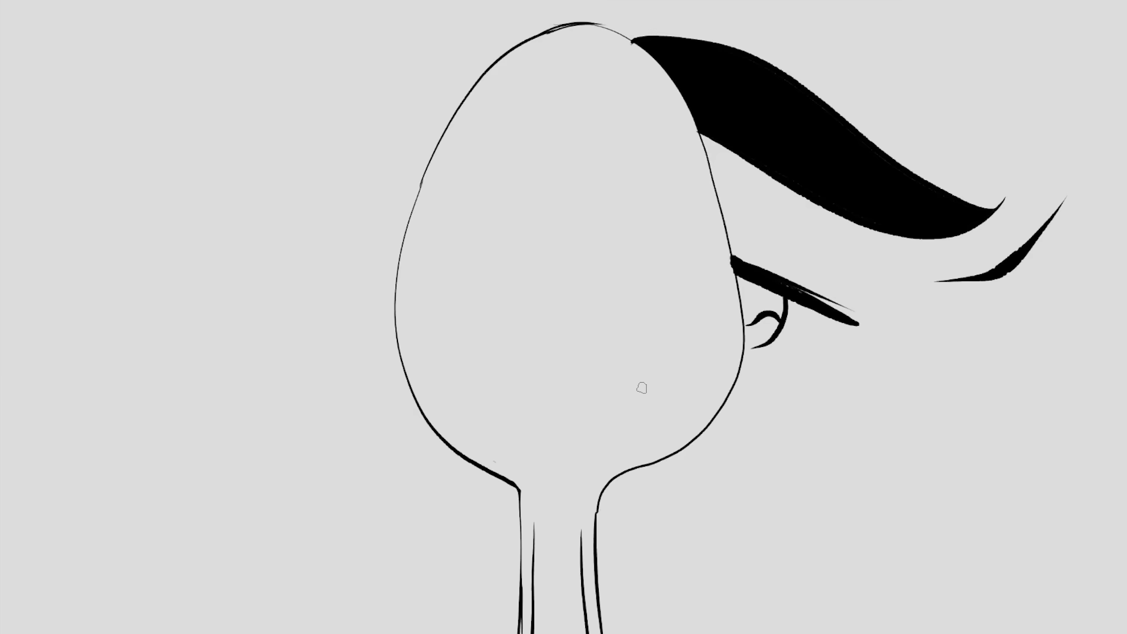
mouse_move(798, 302)
mouse_down()
mouse_move(838, 373)
mouse_move(750, 372)
mouse_move(772, 389)
mouse_up()
drag(782, 383, 783, 389)
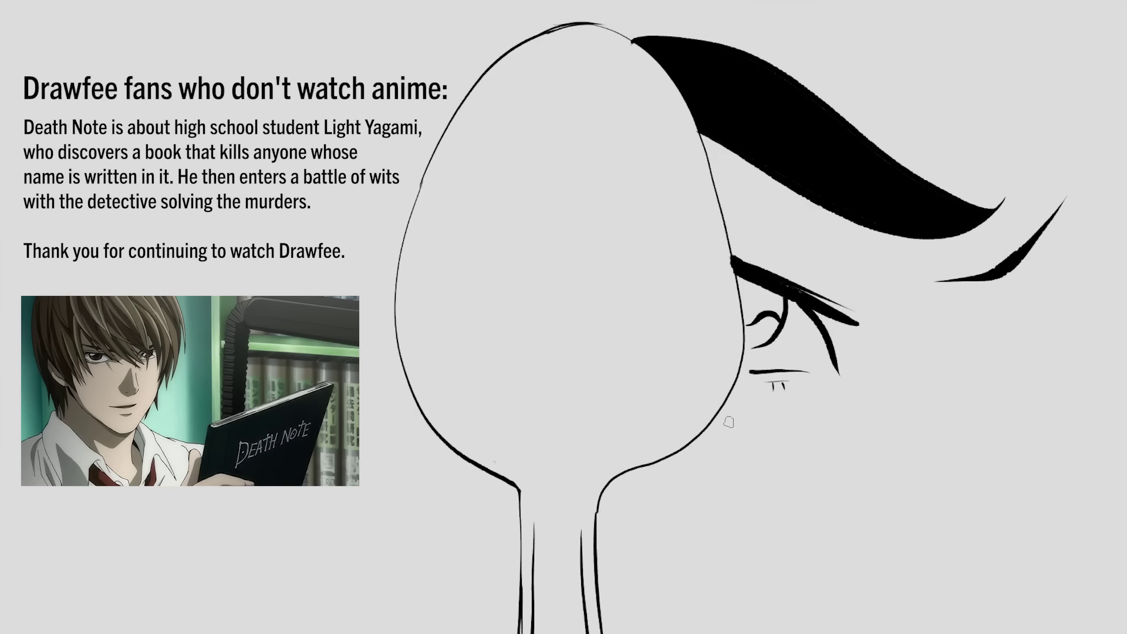
drag(1074, 332, 1042, 633)
mouse_move(825, 311)
mouse_down()
mouse_move(861, 392)
mouse_move(837, 379)
mouse_up()
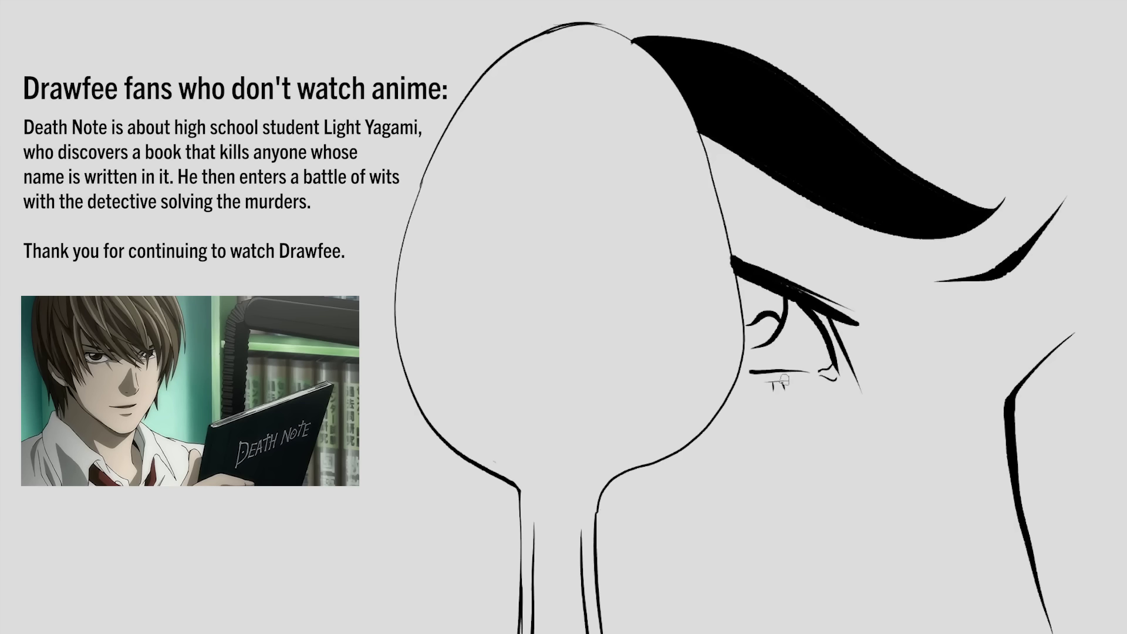
drag(751, 382, 747, 405)
drag(741, 381, 738, 400)
mouse_move(741, 281)
mouse_down()
mouse_move(745, 326)
mouse_move(771, 320)
mouse_move(780, 299)
mouse_move(760, 309)
mouse_move(742, 290)
mouse_up()
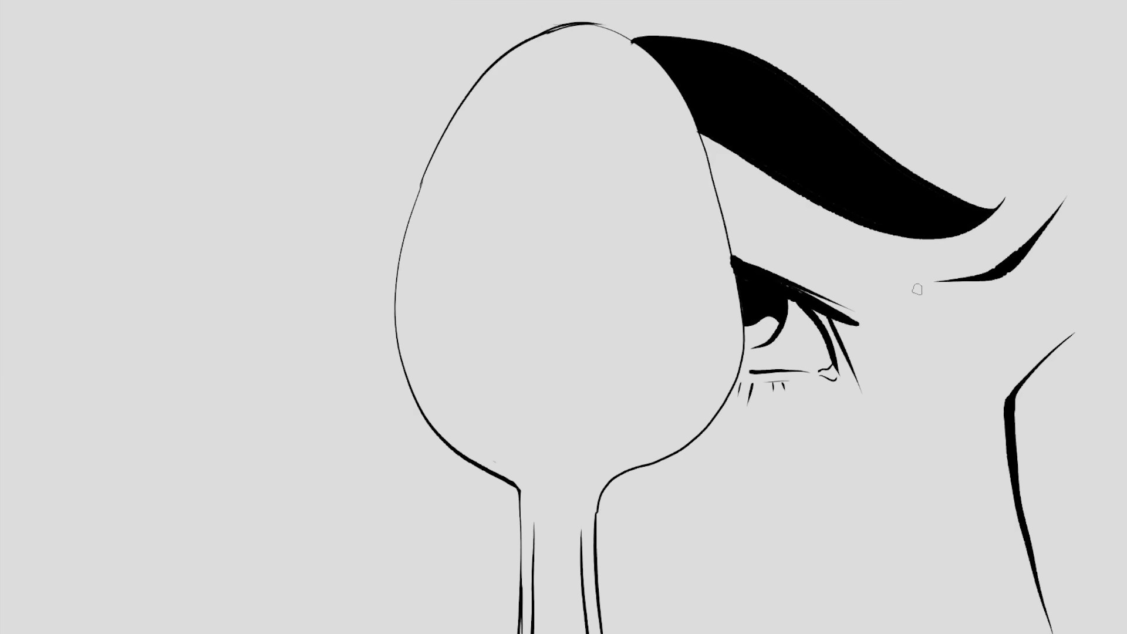
- Add thin strands under the hair tip and a hair wedge at the spoon's upper left
drag(886, 270, 926, 278)
mouse_move(983, 195)
mouse_down()
mouse_move(962, 174)
mouse_move(939, 174)
mouse_up()
drag(926, 122, 939, 173)
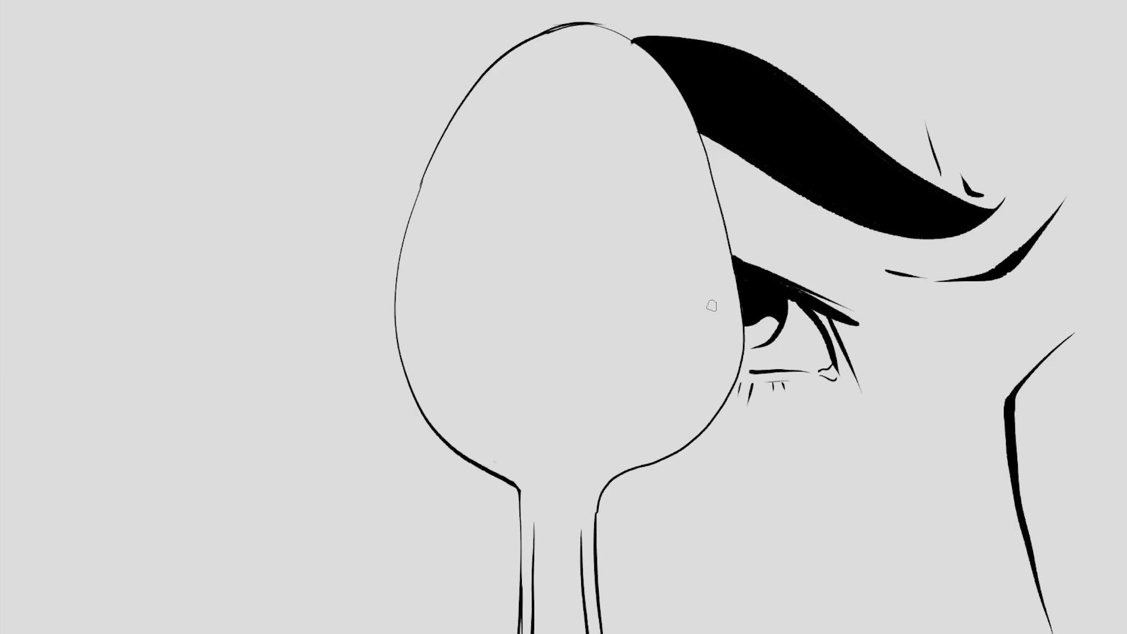
mouse_move(484, 75)
mouse_down()
mouse_move(400, 117)
mouse_move(471, 85)
mouse_move(442, 98)
mouse_up()
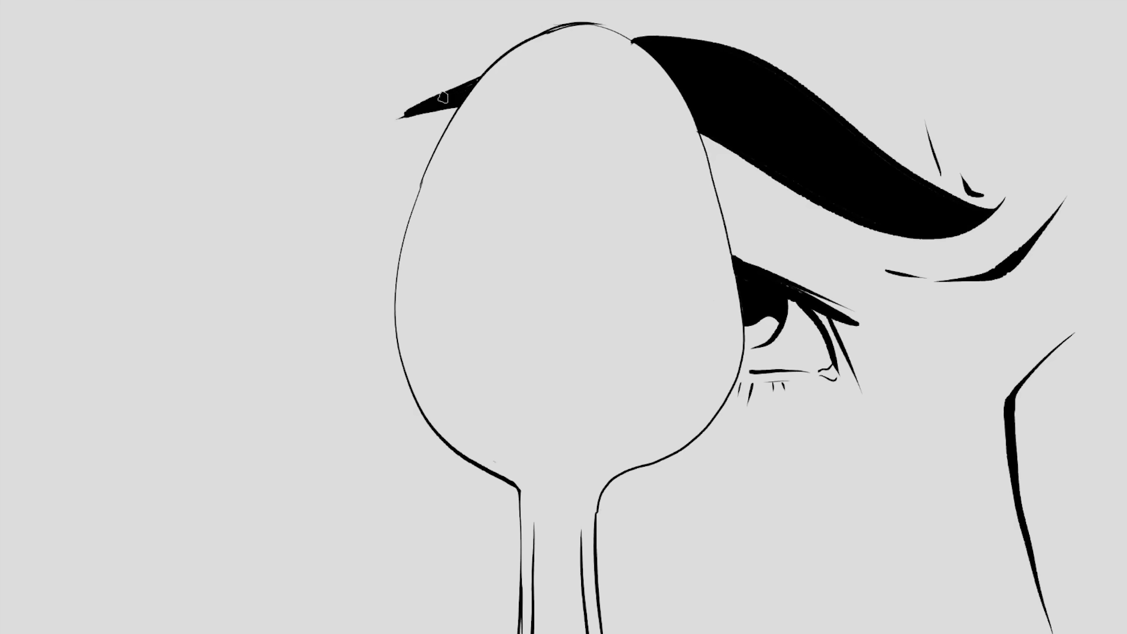
- Remove the ragged hair-wedge stroke and redraw the top of the spoon outline
key(ctrl+z)
drag(589, 28, 532, 29)
drag(539, 37, 631, 47)
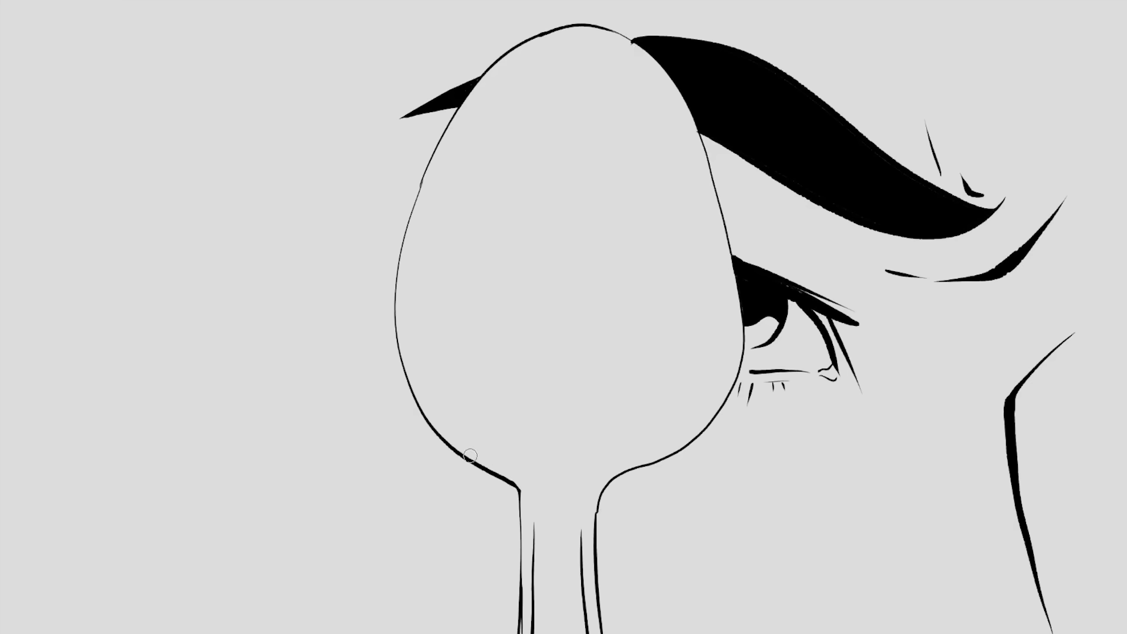
- Redraw the lower-left and lower-right neck outline thicker, trying and discarding an inner rim line
drag(470, 456, 559, 502)
drag(453, 448, 518, 489)
drag(603, 488, 703, 439)
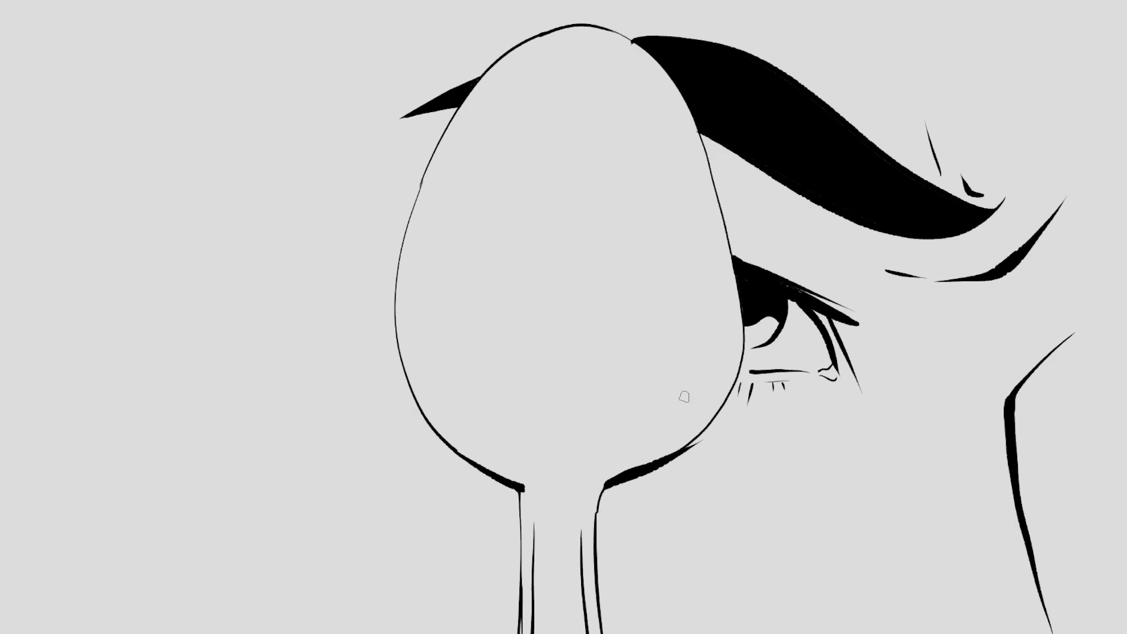
mouse_move(461, 435)
mouse_down()
mouse_move(510, 463)
mouse_move(452, 361)
mouse_up()
key(ctrl+z)
- Draw inner rim lines along the bowl's right and left edges, discarding failed attempts
drag(613, 461, 701, 252)
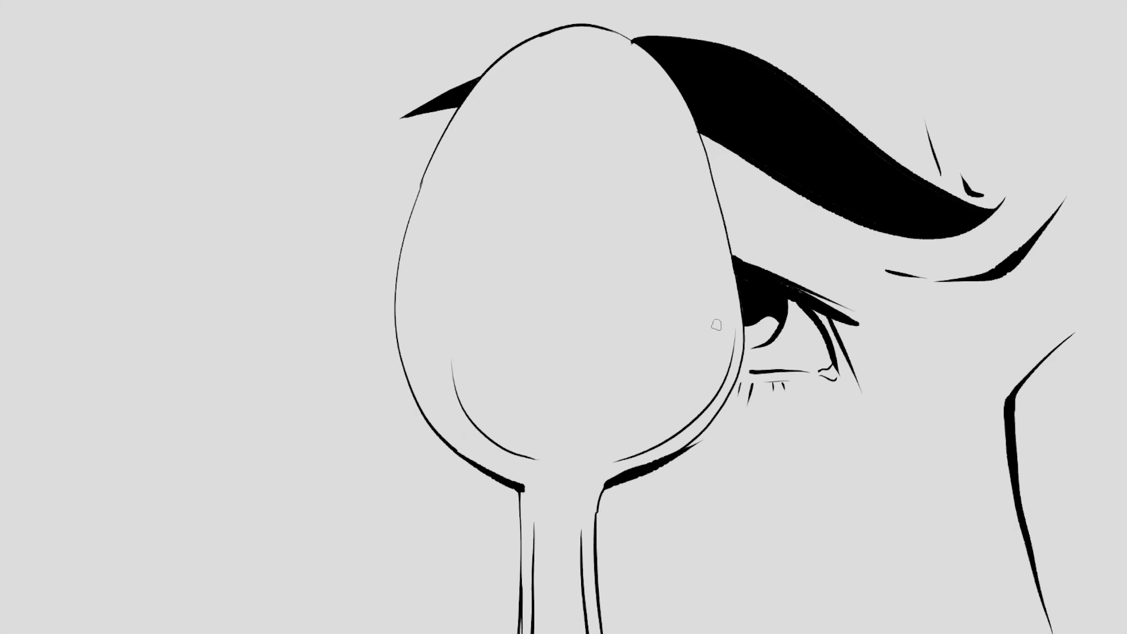
key(ctrl+z)
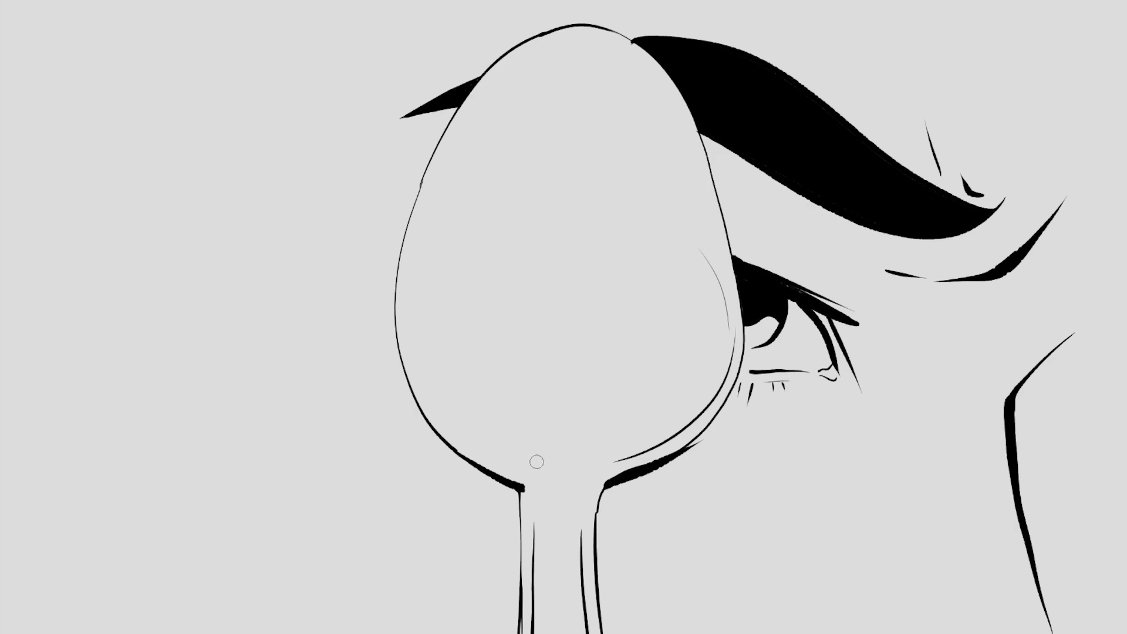
drag(518, 470, 430, 304)
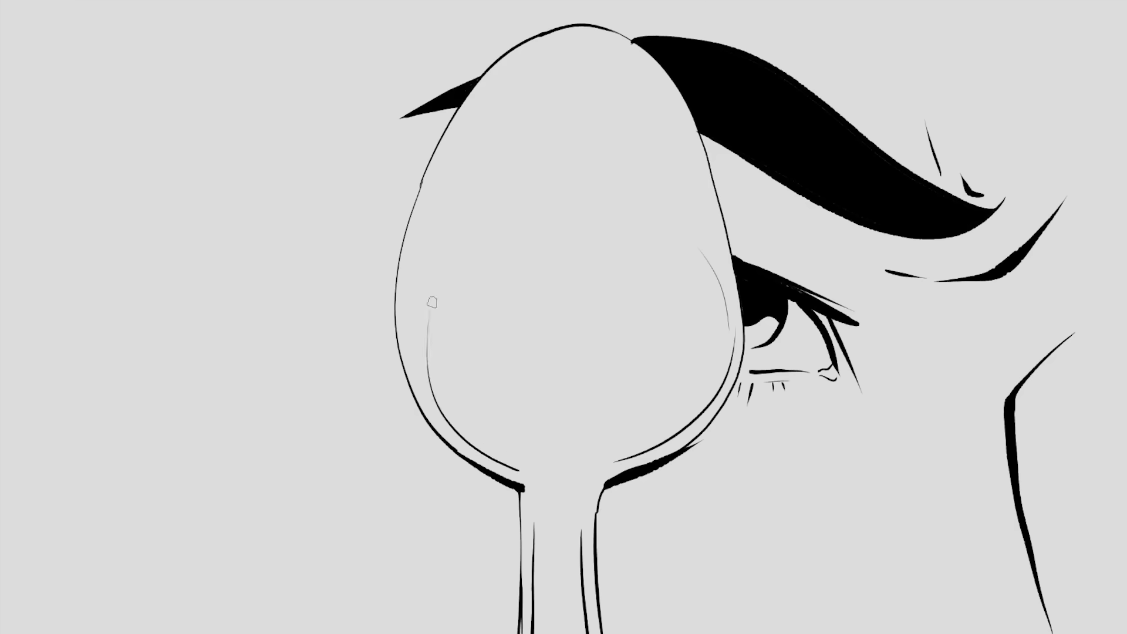
key(ctrl+z)
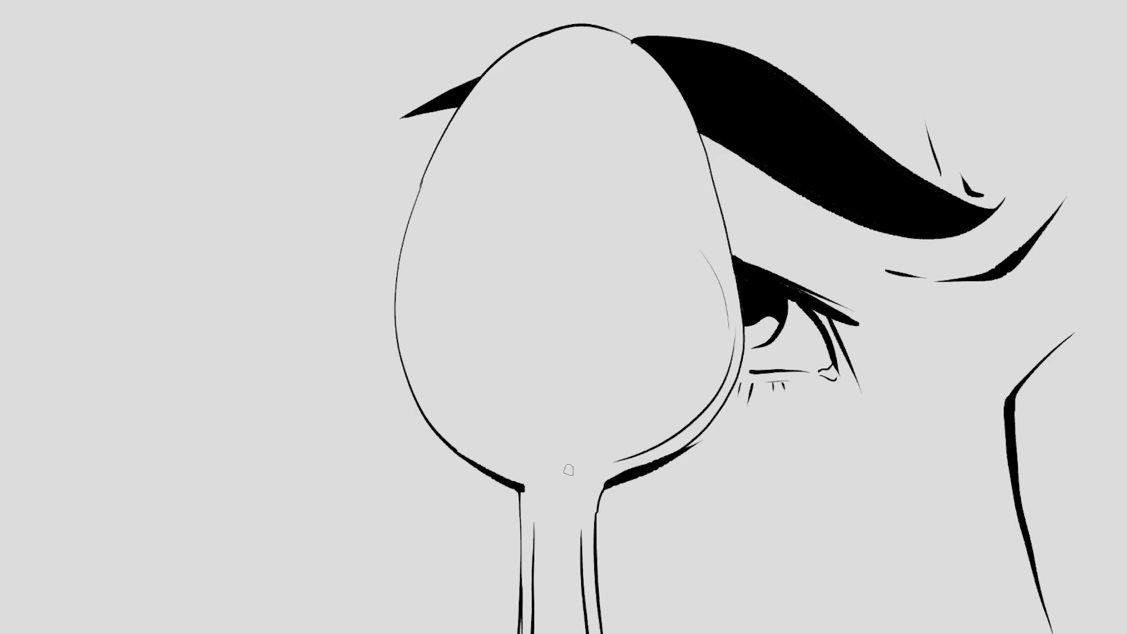
drag(570, 469, 485, 458)
key(ctrl+z)
mouse_move(410, 260)
mouse_down()
mouse_move(408, 317)
mouse_move(539, 463)
mouse_up()
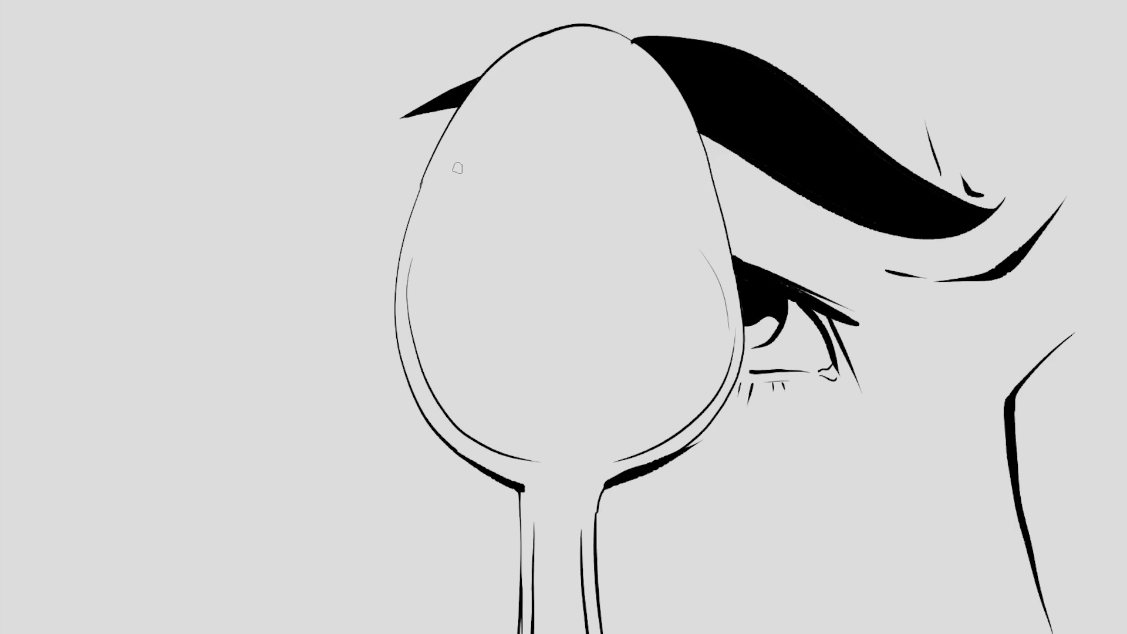
- Sketch the reflected head shape, trim its upper arc, and add a feature line and closed-eye line
mouse_move(461, 157)
mouse_down()
mouse_move(501, 125)
mouse_move(550, 157)
mouse_move(546, 290)
mouse_move(487, 361)
mouse_up()
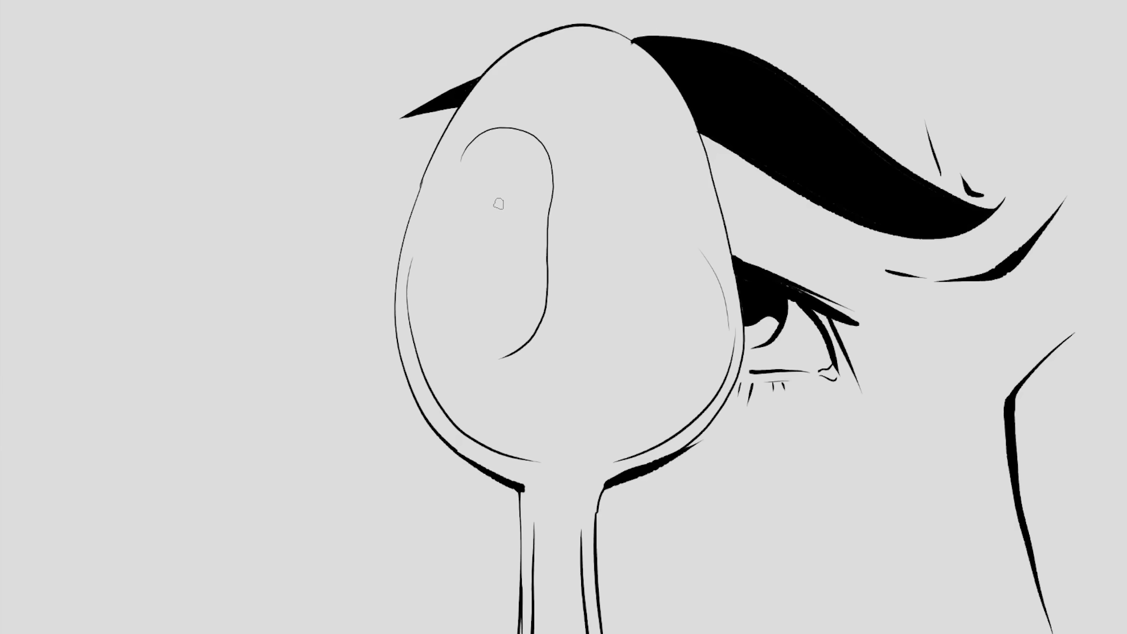
mouse_move(551, 222)
mouse_down()
mouse_move(513, 130)
mouse_move(461, 157)
mouse_up()
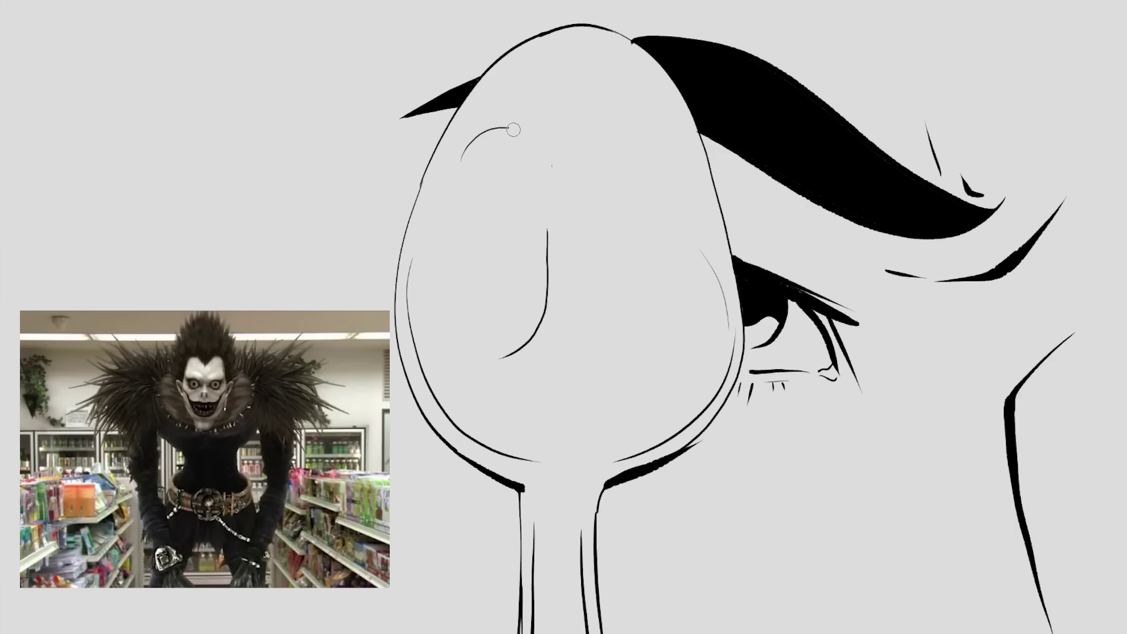
mouse_move(547, 226)
mouse_down()
mouse_move(546, 288)
mouse_move(524, 205)
mouse_move(474, 168)
mouse_up()
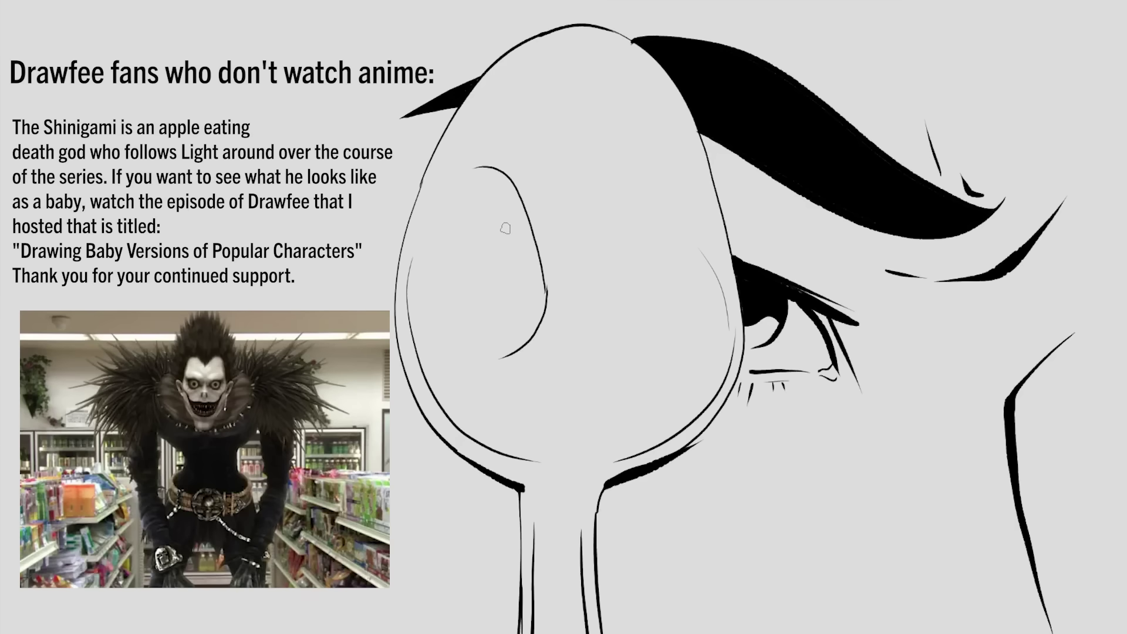
drag(514, 230, 530, 282)
mouse_move(494, 237)
mouse_down()
mouse_move(473, 226)
mouse_move(457, 236)
mouse_up()
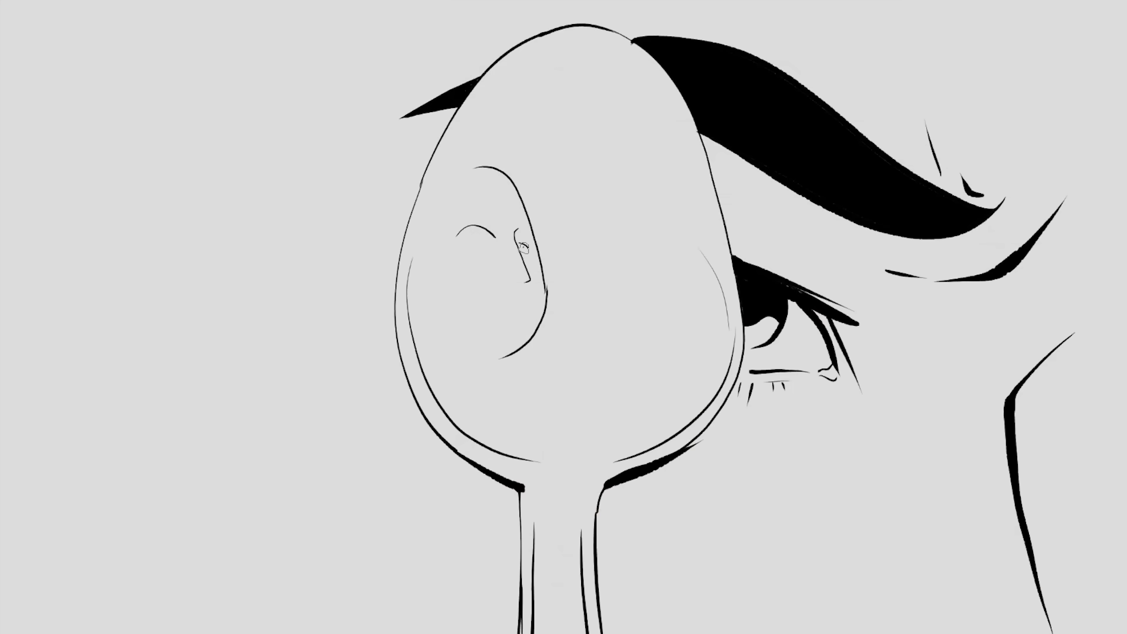
- Give the reflected face an iris and pupil, mouth, lower lip and a longer chin curve
drag(471, 228, 471, 242)
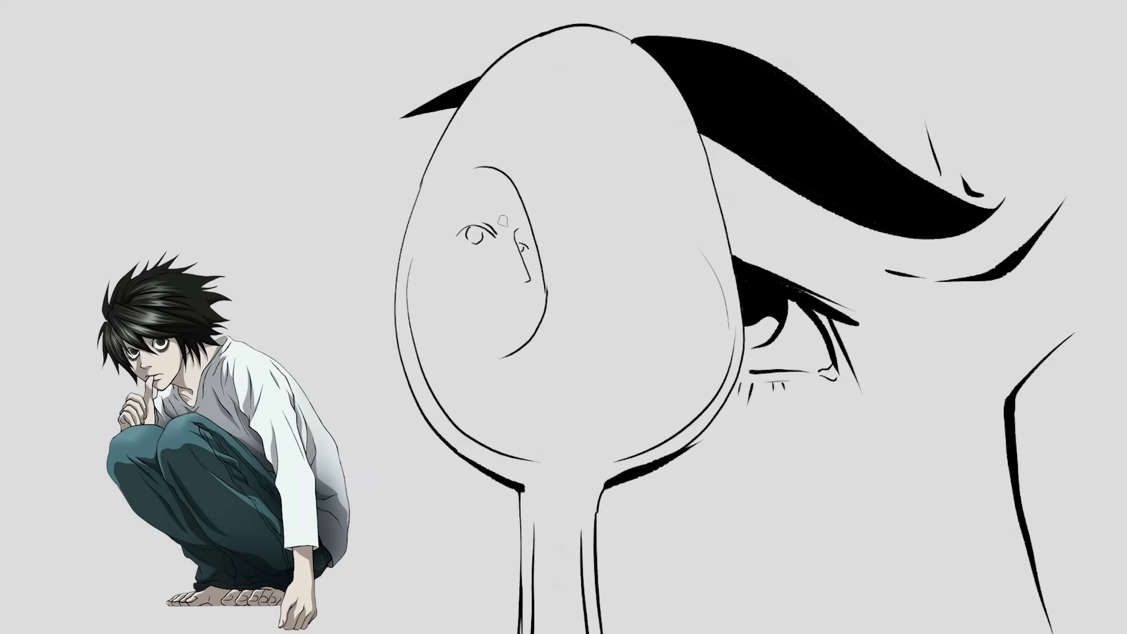
drag(473, 201, 509, 206)
key(ctrl+z)
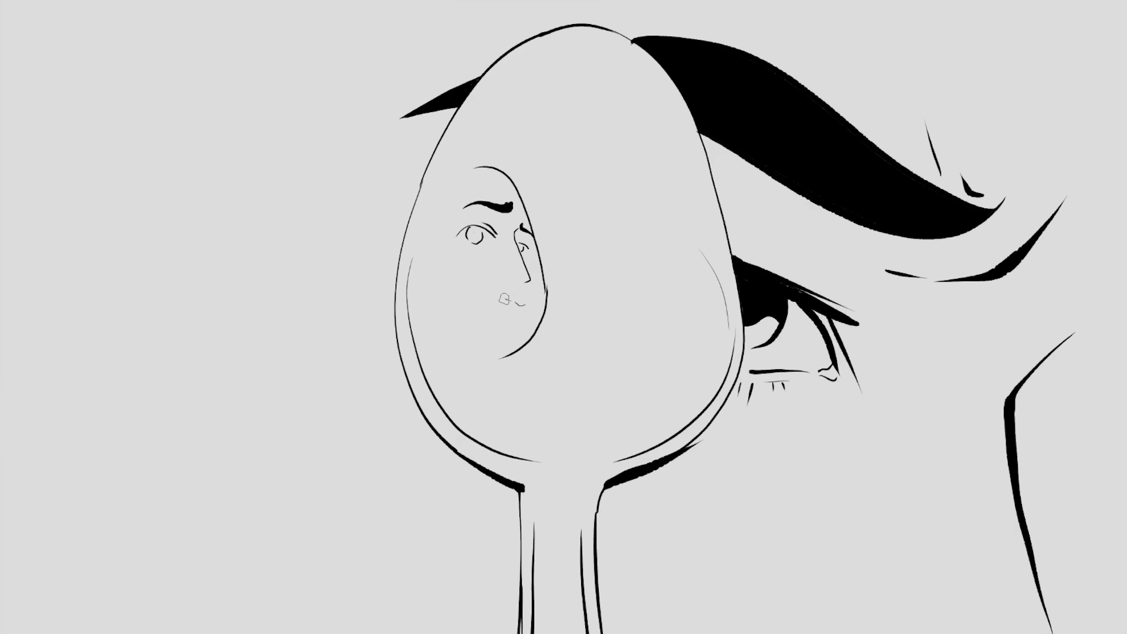
drag(509, 302, 468, 288)
drag(527, 315, 485, 307)
mouse_move(497, 363)
mouse_down()
mouse_move(468, 384)
mouse_move(509, 441)
mouse_up()
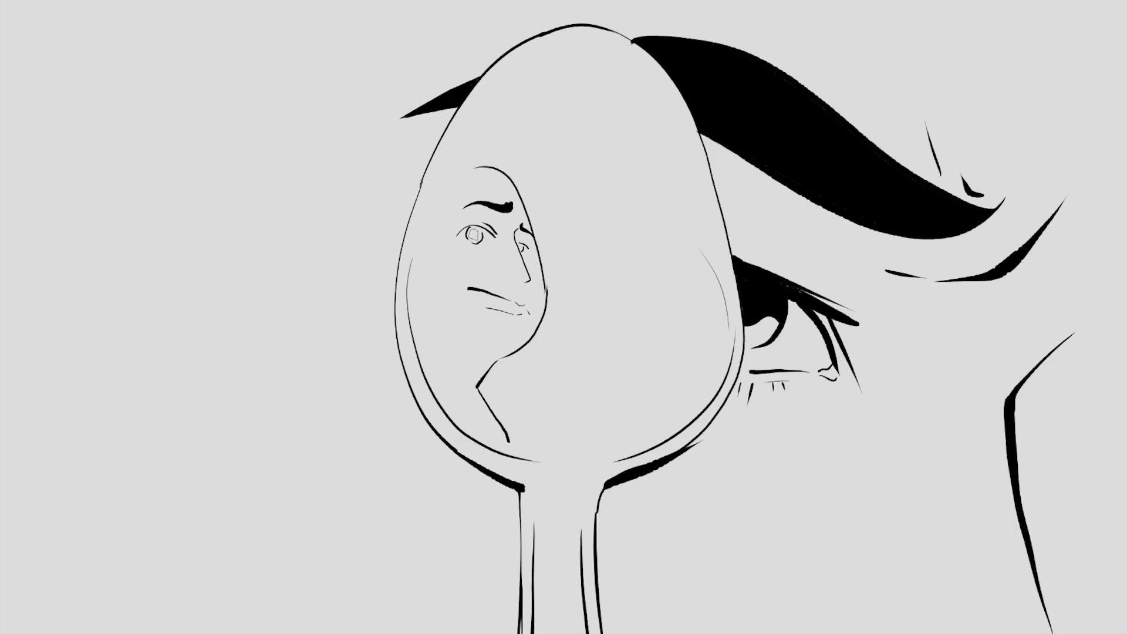
drag(474, 234, 476, 236)
- Add a hair curl and hairline to the reflected head, trim the nose tip, and curve a line across the bowl
drag(507, 176, 501, 141)
key(ctrl+z)
mouse_move(492, 152)
mouse_down()
mouse_move(500, 188)
mouse_move(505, 176)
mouse_move(473, 167)
mouse_move(479, 183)
mouse_up()
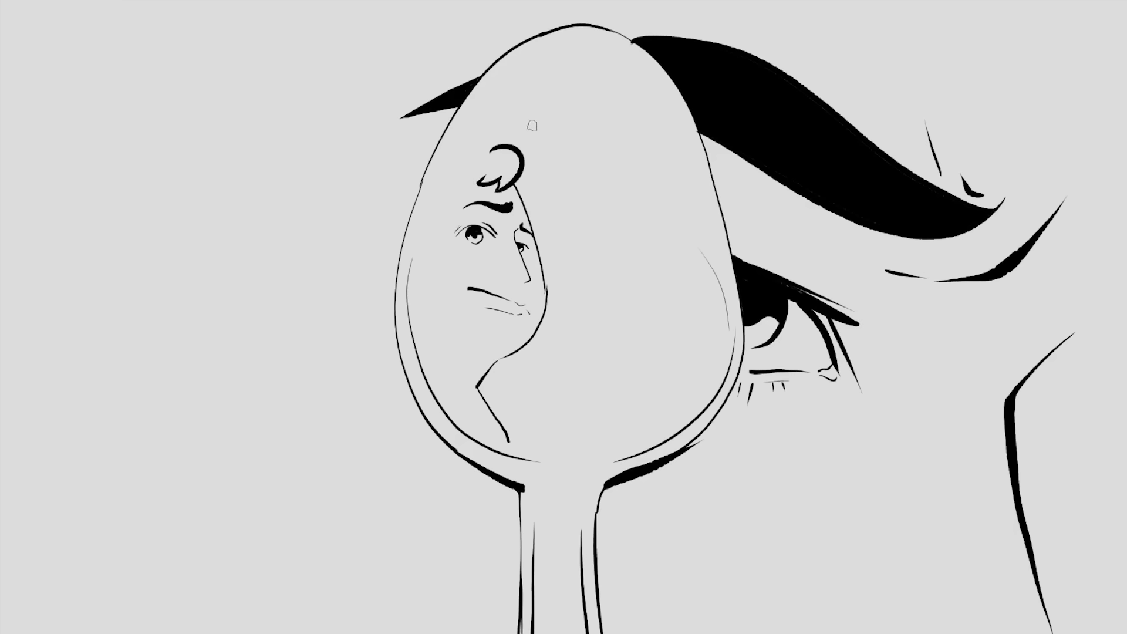
drag(497, 144, 444, 150)
mouse_move(511, 278)
mouse_down()
mouse_move(528, 283)
mouse_move(505, 268)
mouse_up()
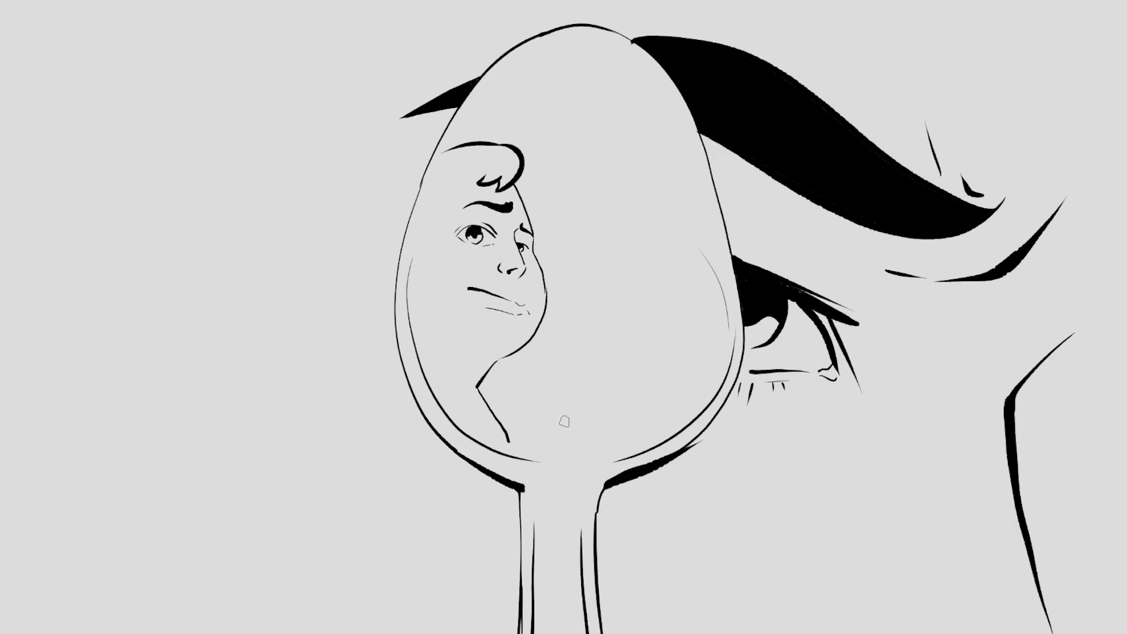
mouse_move(565, 417)
mouse_down()
mouse_move(599, 397)
mouse_move(713, 268)
mouse_up()
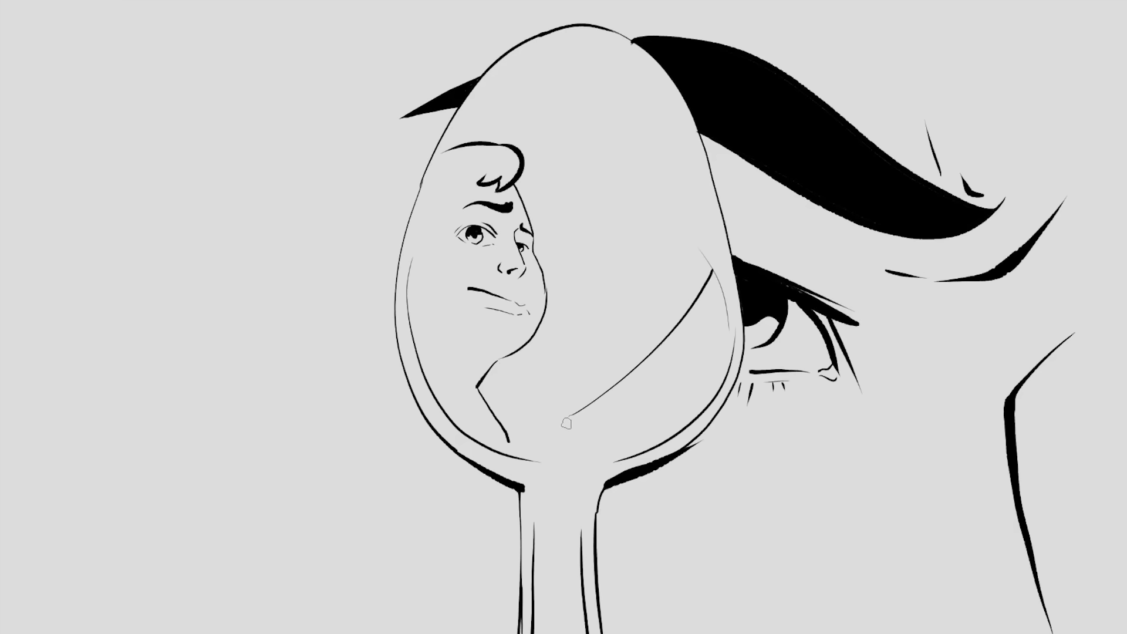
- Draw a curve parallel to the bowl's inner edge with paired vertical frame lines below it
drag(588, 414, 707, 281)
key(ctrl+z)
mouse_move(575, 421)
mouse_down()
mouse_move(691, 327)
mouse_move(716, 291)
mouse_up()
drag(576, 424, 577, 464)
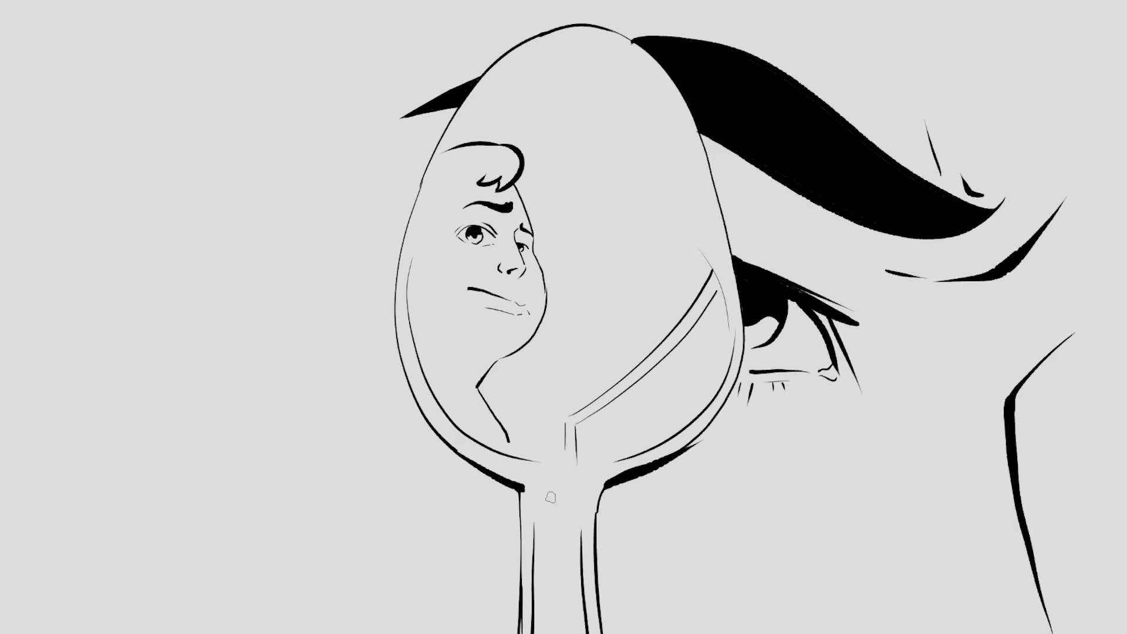
drag(612, 398, 617, 460)
drag(618, 401, 623, 455)
- Add more vertical dividers and two parallel curves across the lower bowl
drag(693, 327, 703, 407)
drag(706, 309, 714, 398)
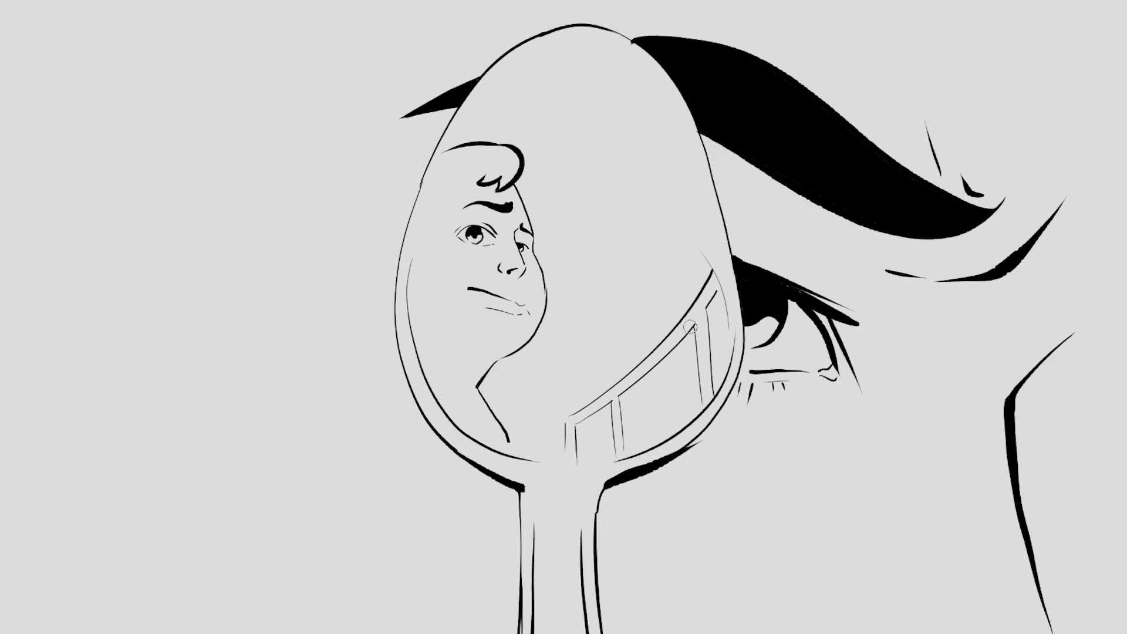
drag(580, 451, 734, 351)
mouse_move(580, 455)
mouse_down()
mouse_move(722, 376)
mouse_move(715, 397)
mouse_up()
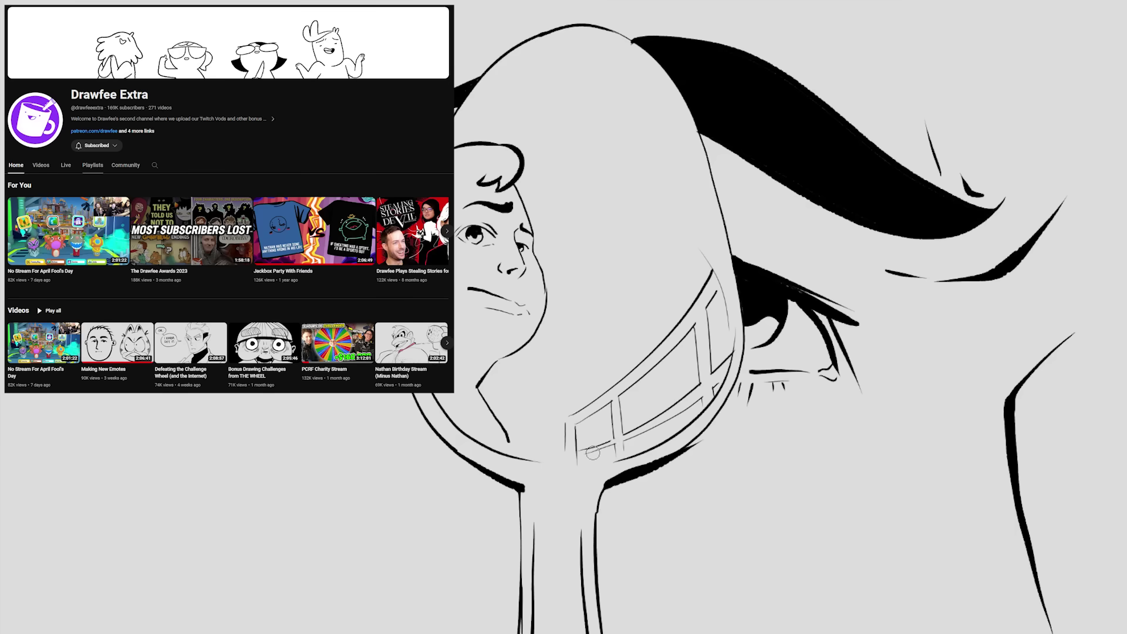
drag(640, 363, 632, 251)
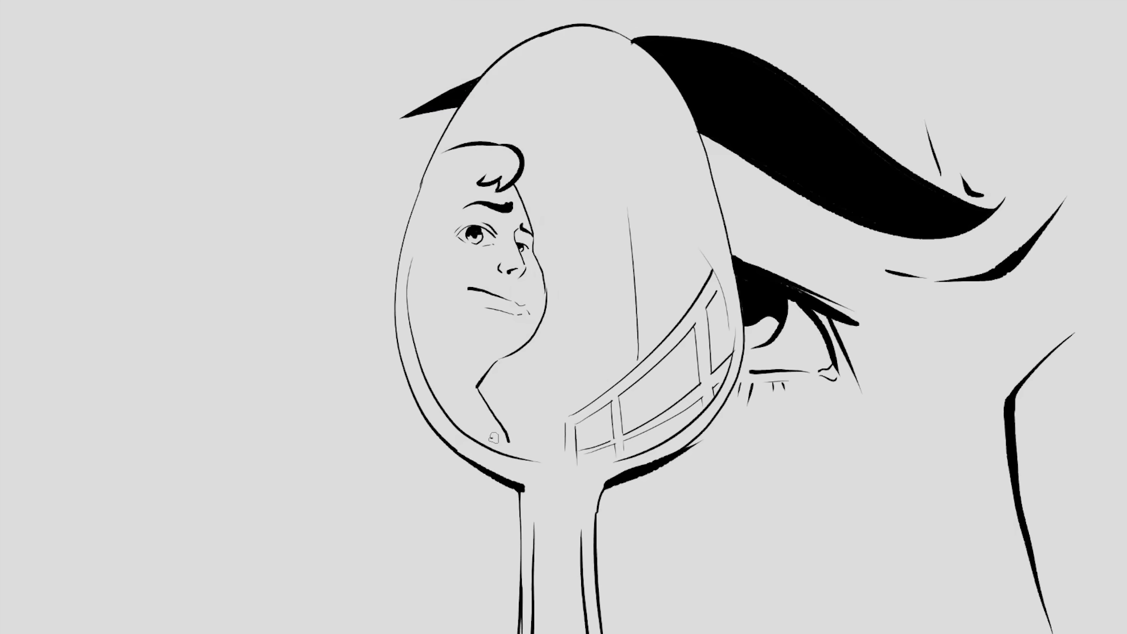
- Ink the reflected man's shirt collar edges and a small curved mark inside it
mouse_move(493, 439)
mouse_down()
mouse_move(537, 453)
mouse_move(537, 396)
mouse_move(558, 407)
mouse_move(543, 439)
mouse_move(553, 418)
mouse_move(542, 411)
mouse_move(555, 426)
mouse_move(531, 423)
mouse_move(552, 440)
mouse_move(508, 439)
mouse_move(503, 429)
mouse_move(515, 426)
mouse_move(521, 383)
mouse_move(535, 383)
mouse_up()
key(ctrl+z)
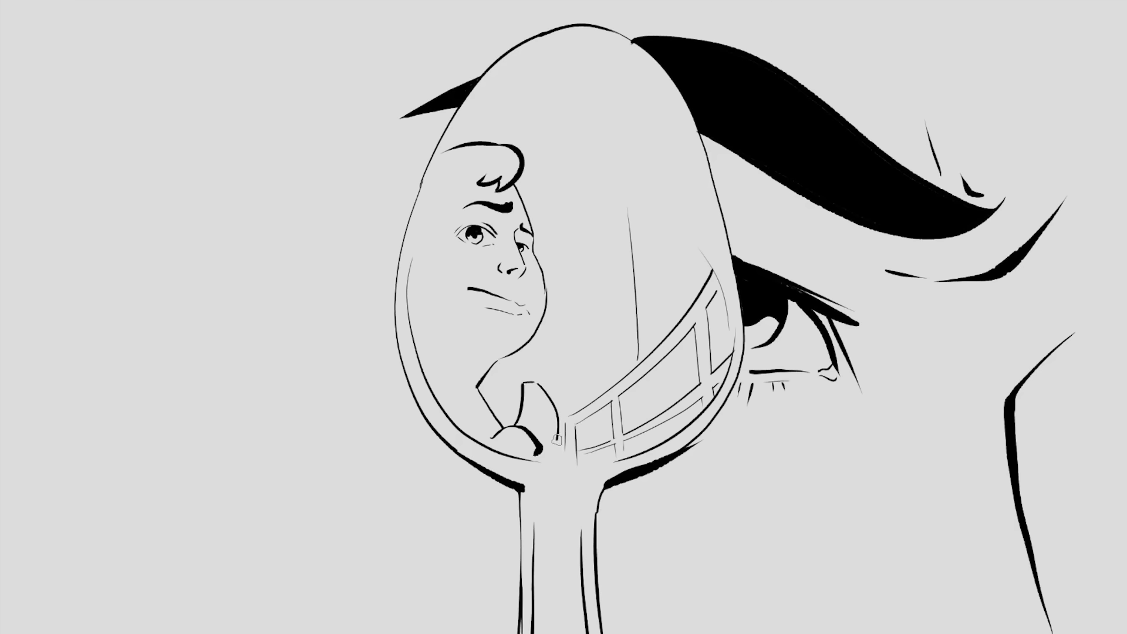
mouse_move(539, 446)
mouse_down()
mouse_move(558, 415)
mouse_move(558, 434)
mouse_up()
mouse_move(533, 391)
mouse_down()
mouse_move(519, 433)
mouse_move(554, 429)
mouse_move(551, 446)
mouse_up()
drag(545, 410, 551, 429)
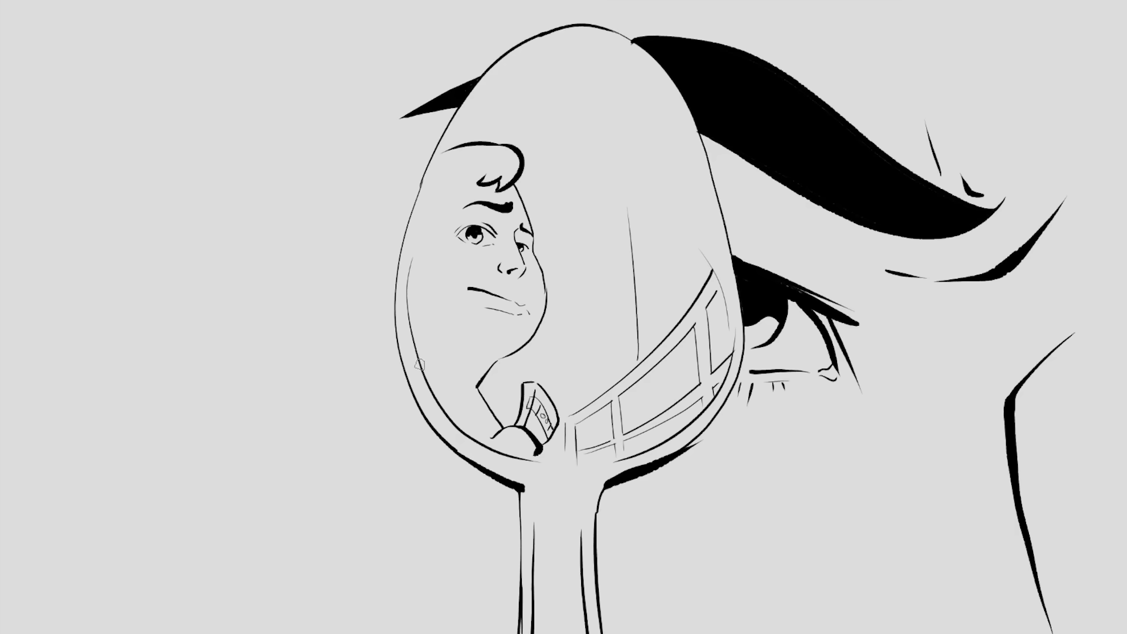
- Trace the reflected jaw, add a line on the face's left, and draw a jagged hair outline top-left
mouse_move(419, 365)
mouse_down()
mouse_move(467, 414)
mouse_move(484, 382)
mouse_up()
drag(433, 204, 433, 186)
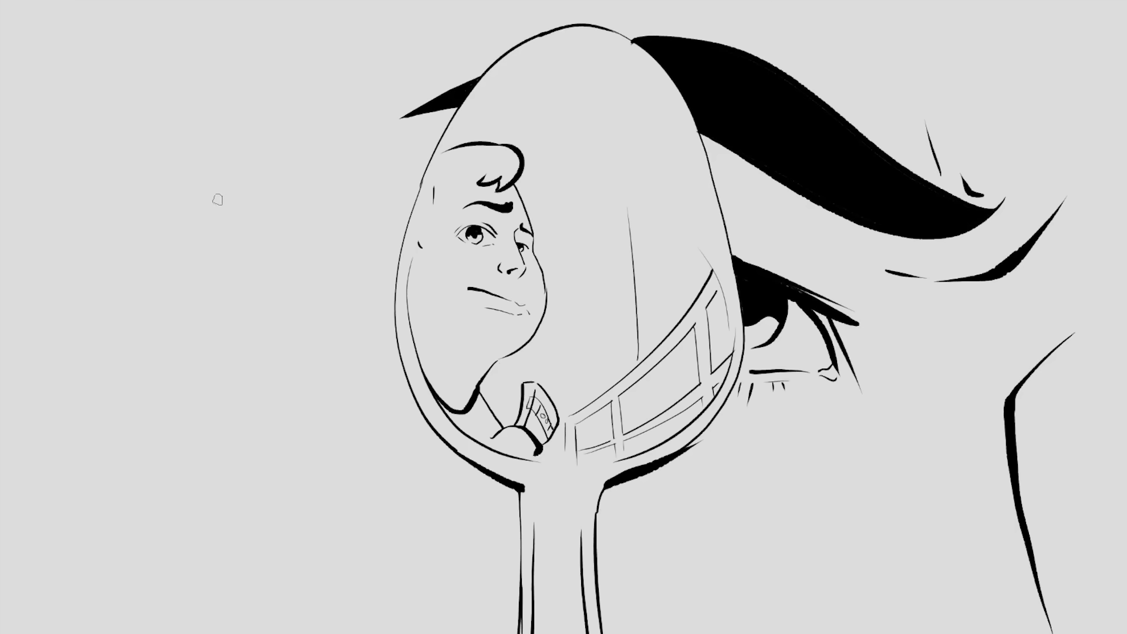
mouse_move(321, 3)
mouse_down()
mouse_move(170, 131)
mouse_move(84, 237)
mouse_move(62, 252)
mouse_move(57, 236)
mouse_move(21, 222)
mouse_move(48, 240)
mouse_up()
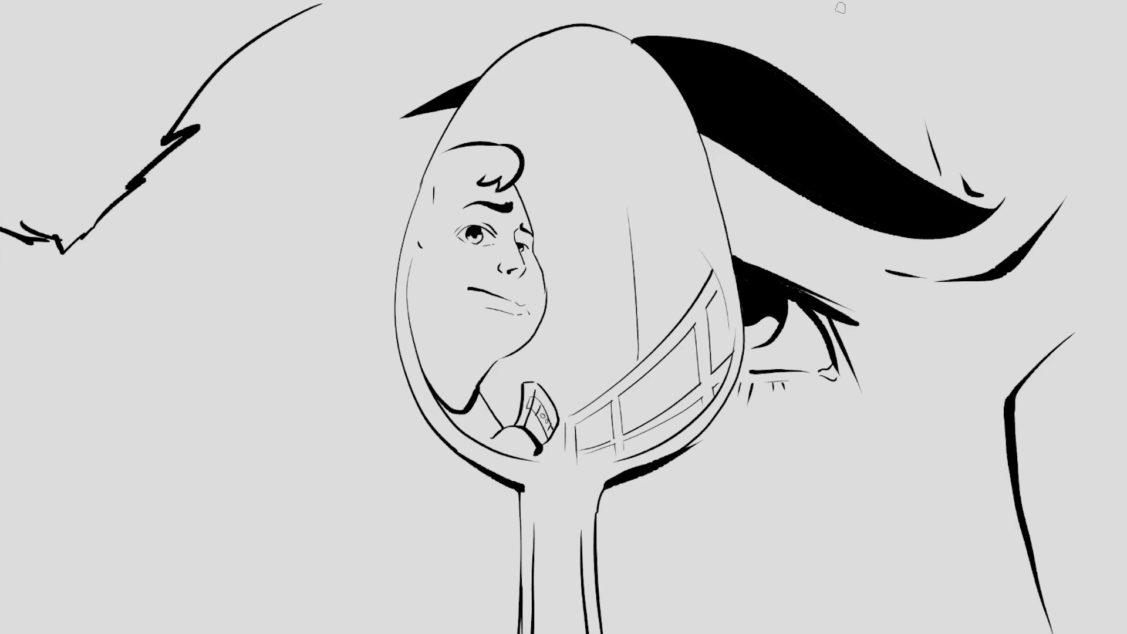
- Outline the top-right hair shape and fill it solid black
mouse_move(961, 1)
mouse_down()
mouse_move(936, 24)
mouse_move(792, 78)
mouse_up()
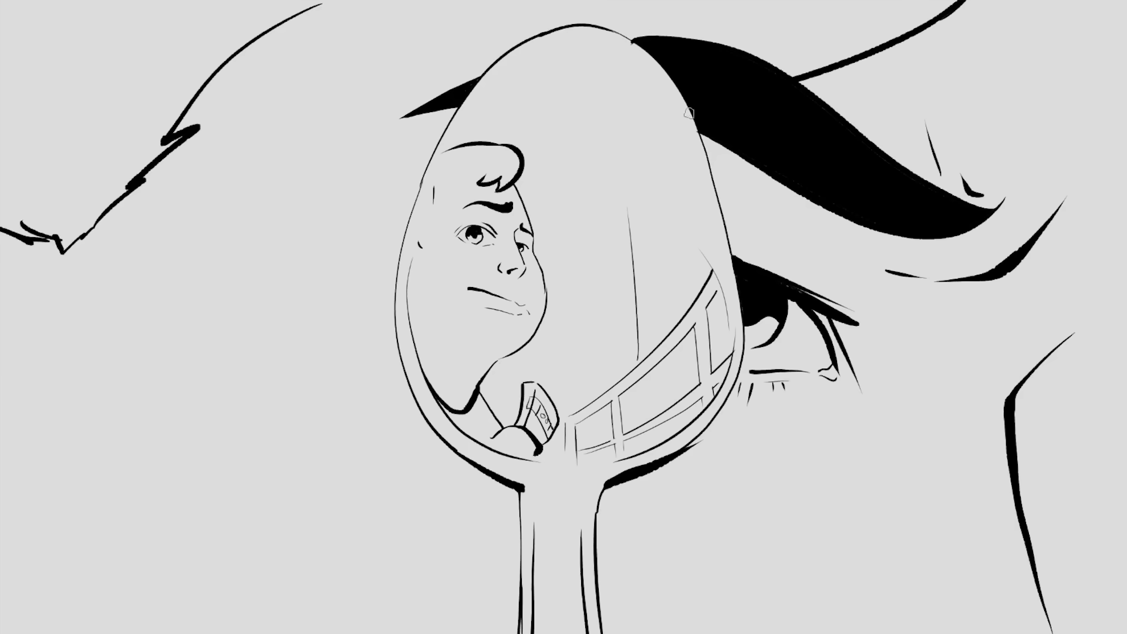
drag(801, 1, 755, 55)
click(814, 42)
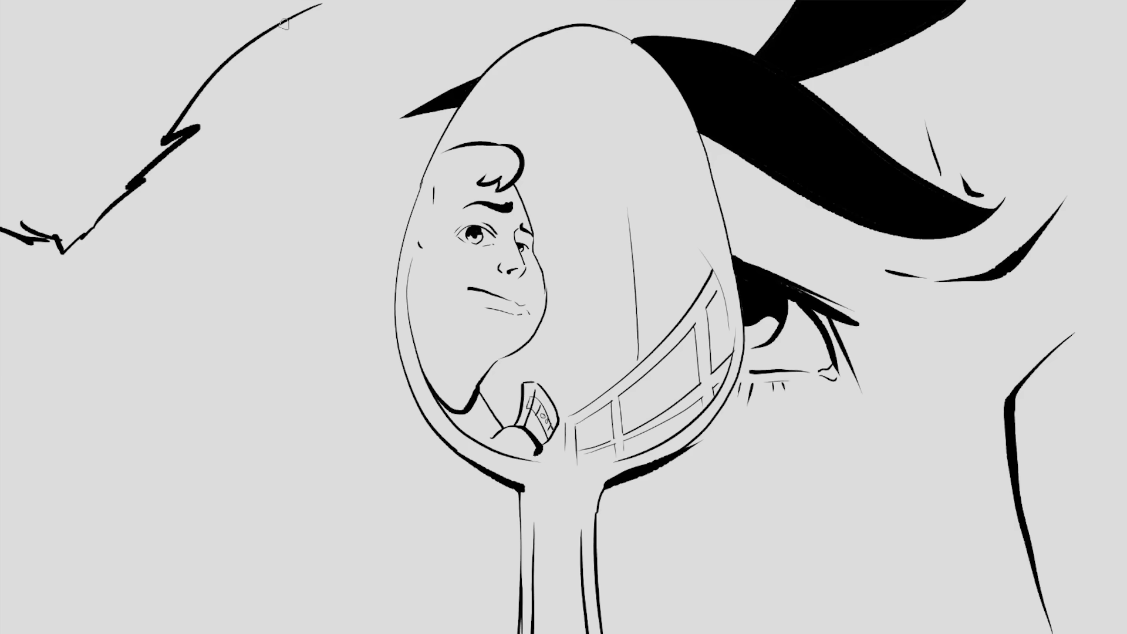
- Thicken the top-left hair outline, fill it solid black, and add short tapered strands at the left edge
drag(280, 26, 338, 1)
drag(51, 236, 37, 234)
click(116, 131)
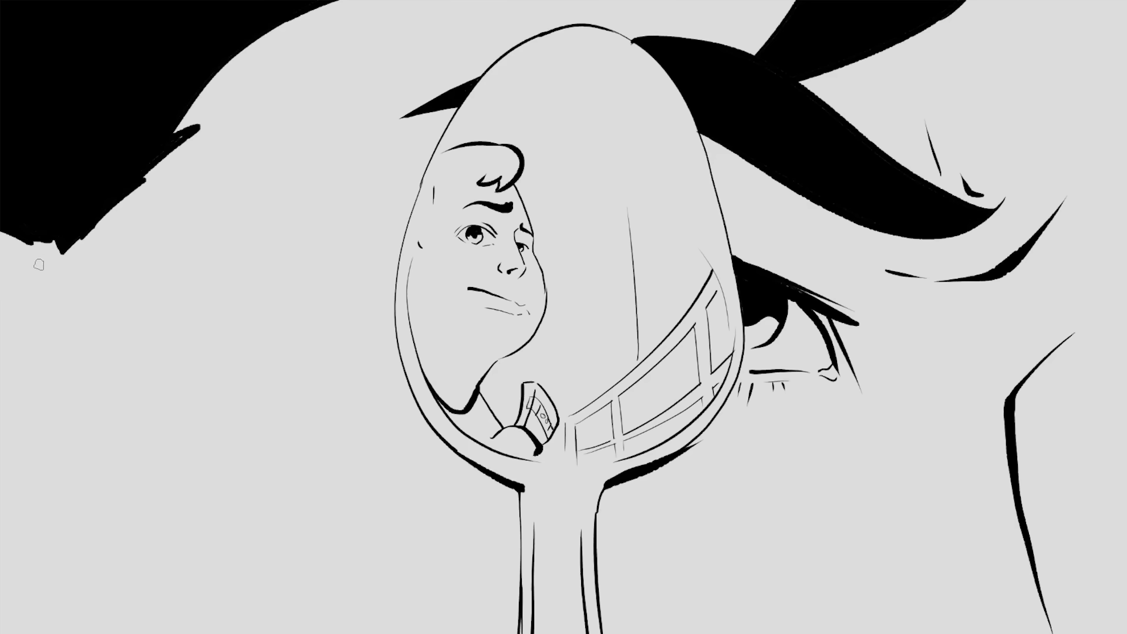
mouse_move(46, 260)
mouse_down()
mouse_move(0, 261)
mouse_move(11, 331)
mouse_up()
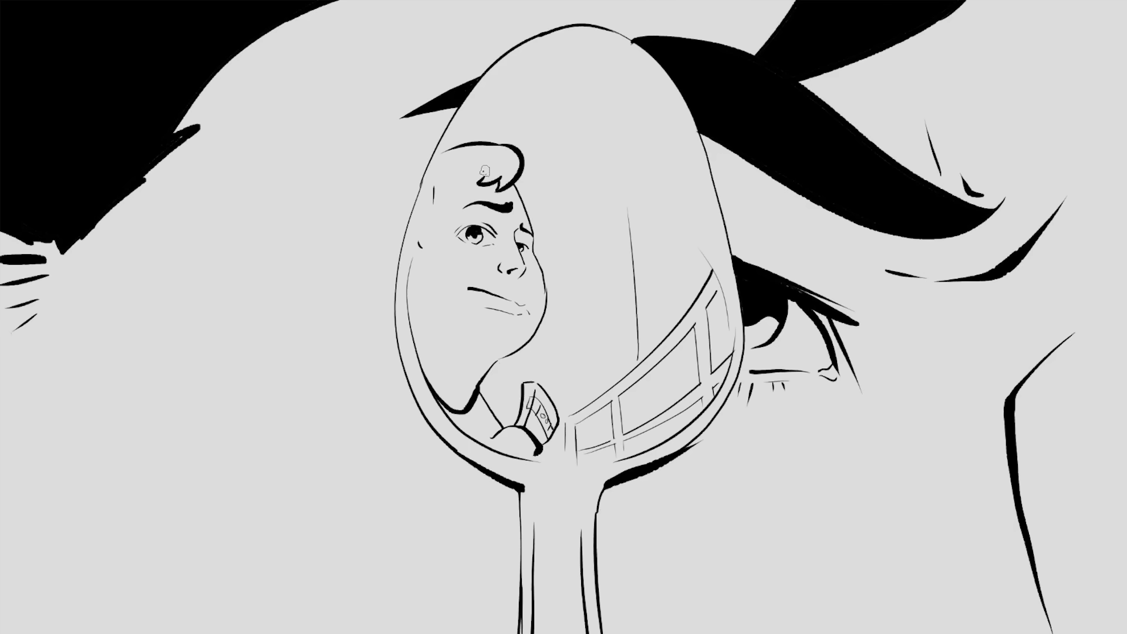
- Add forehead strands and a head outline to the reflected man, and replace the bowl's vertical line with a curve
mouse_move(483, 172)
mouse_down()
mouse_move(442, 183)
mouse_move(433, 207)
mouse_up()
drag(521, 178, 529, 209)
drag(623, 199, 638, 352)
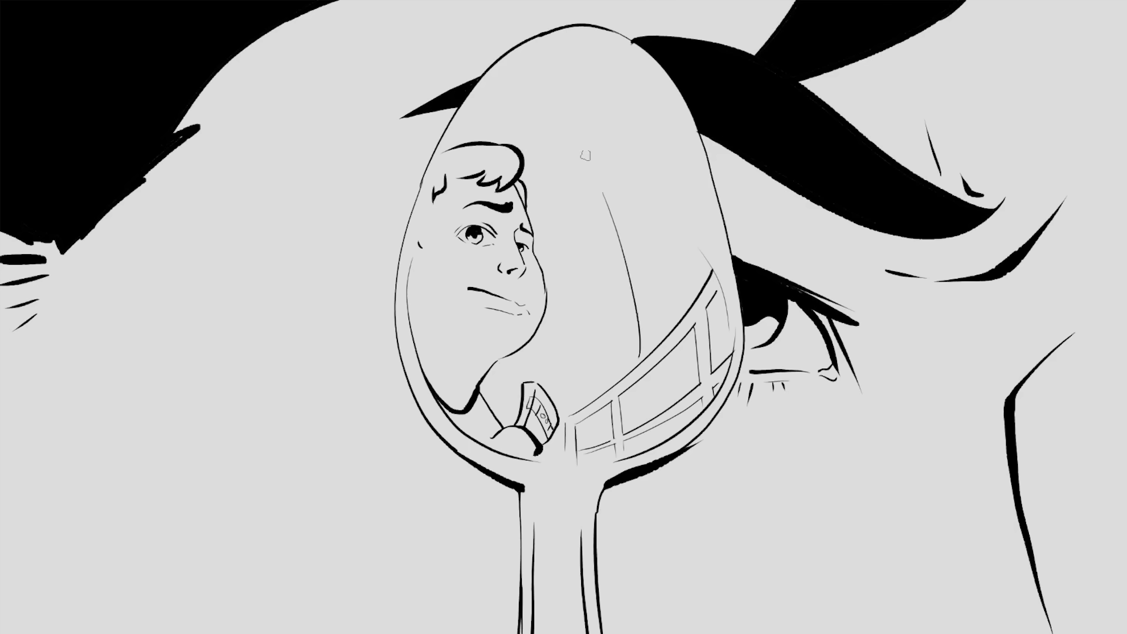
drag(604, 170, 651, 352)
mouse_move(459, 340)
mouse_down()
mouse_move(494, 355)
mouse_move(513, 322)
mouse_up()
key(ctrl+z)
- Draw a thick arc over the spoon handle, erase the handle lines below it, and extend the iris
drag(446, 610, 704, 633)
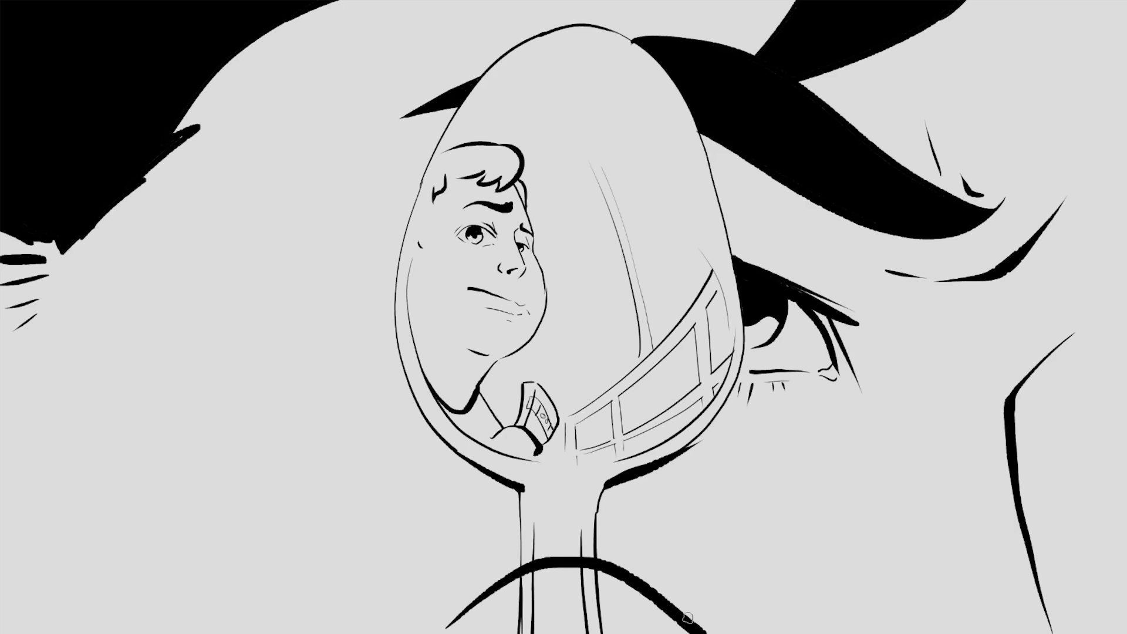
mouse_move(604, 581)
mouse_down()
mouse_move(586, 572)
mouse_move(519, 583)
mouse_move(524, 622)
mouse_move(584, 605)
mouse_move(593, 590)
mouse_up()
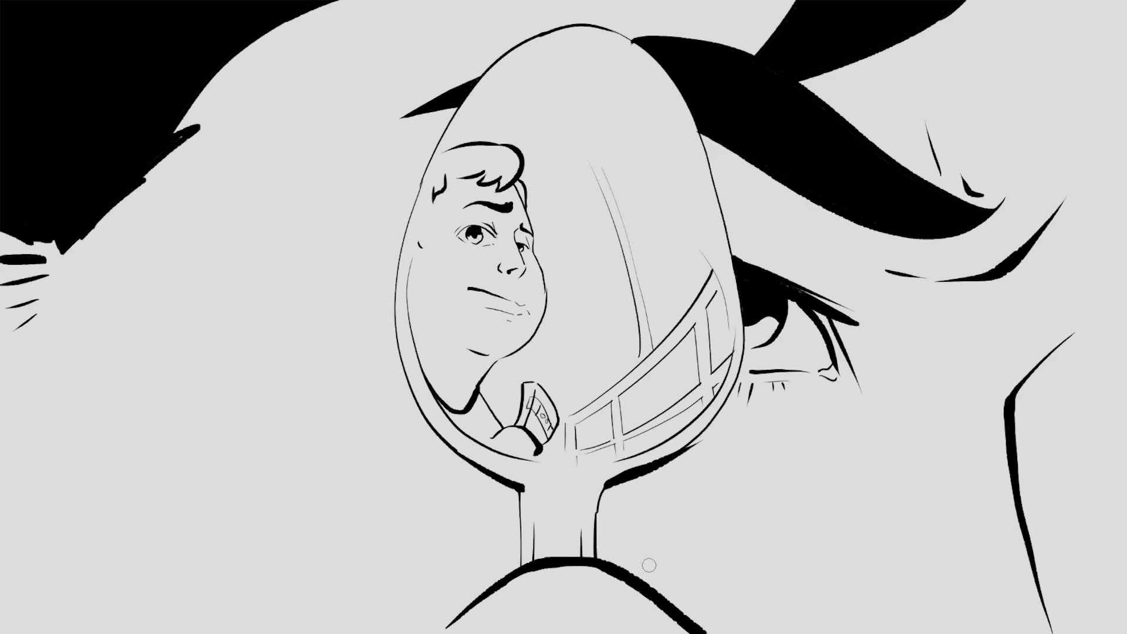
drag(774, 303, 787, 324)
- Add thin lines on the right side and ink radiating lines into the teary eye's iris
drag(998, 388, 937, 362)
mouse_move(939, 305)
mouse_down()
mouse_move(914, 367)
mouse_move(932, 558)
mouse_up()
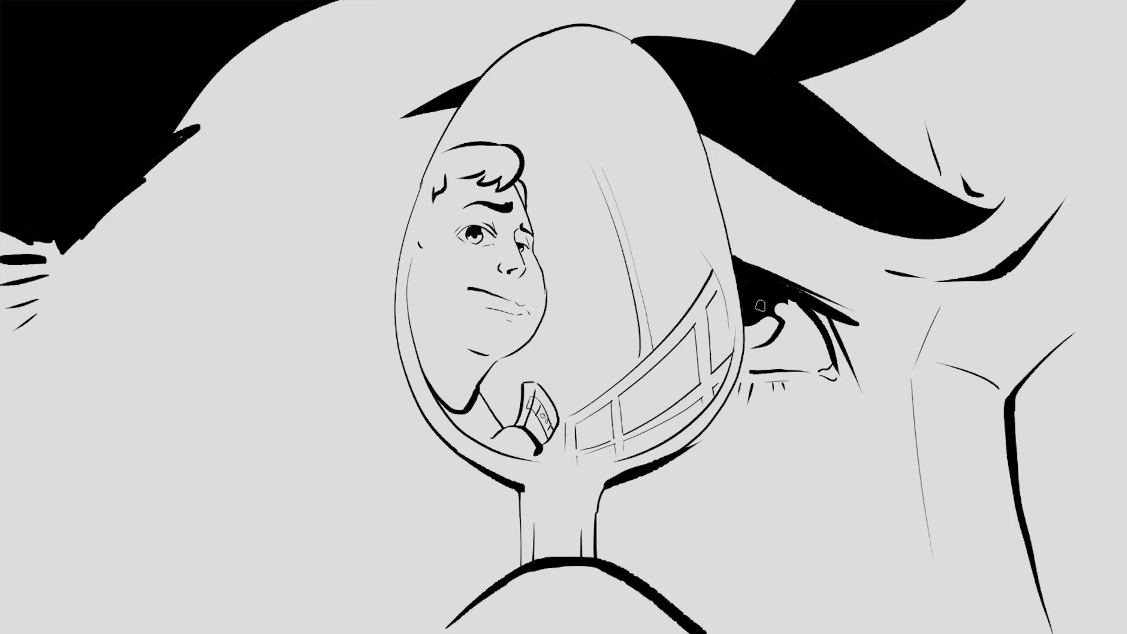
drag(769, 317, 747, 345)
- Outline the bottom-right hair area along the far right edge and fill it solid black
mouse_move(1055, 349)
mouse_down()
mouse_move(1126, 326)
mouse_move(1123, 234)
mouse_up()
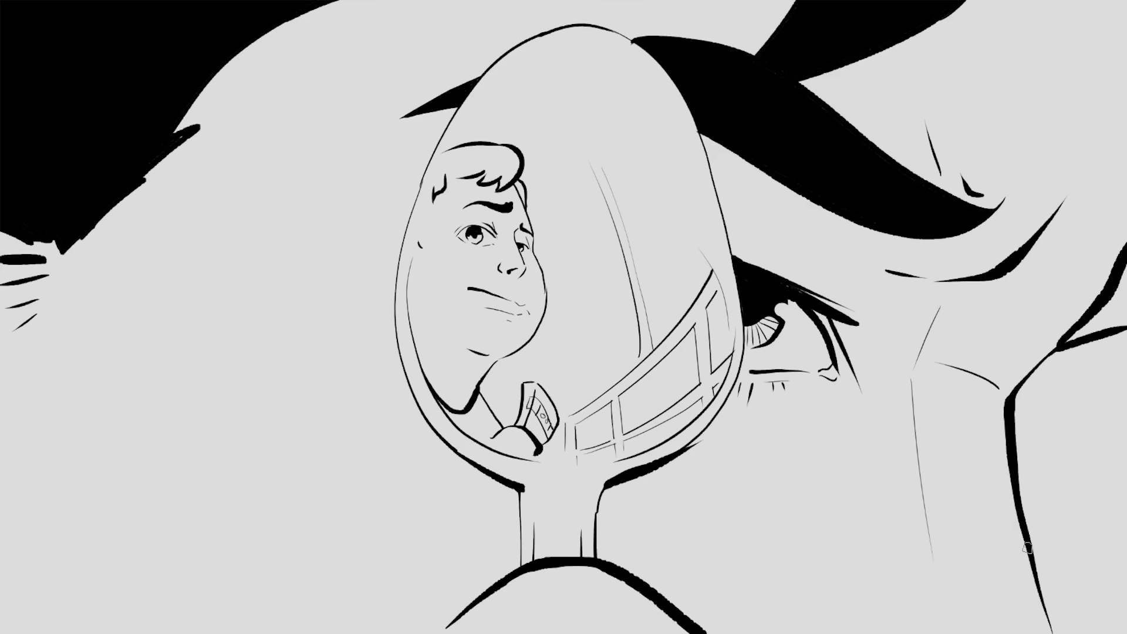
drag(1036, 584, 1056, 633)
drag(1036, 594, 1051, 633)
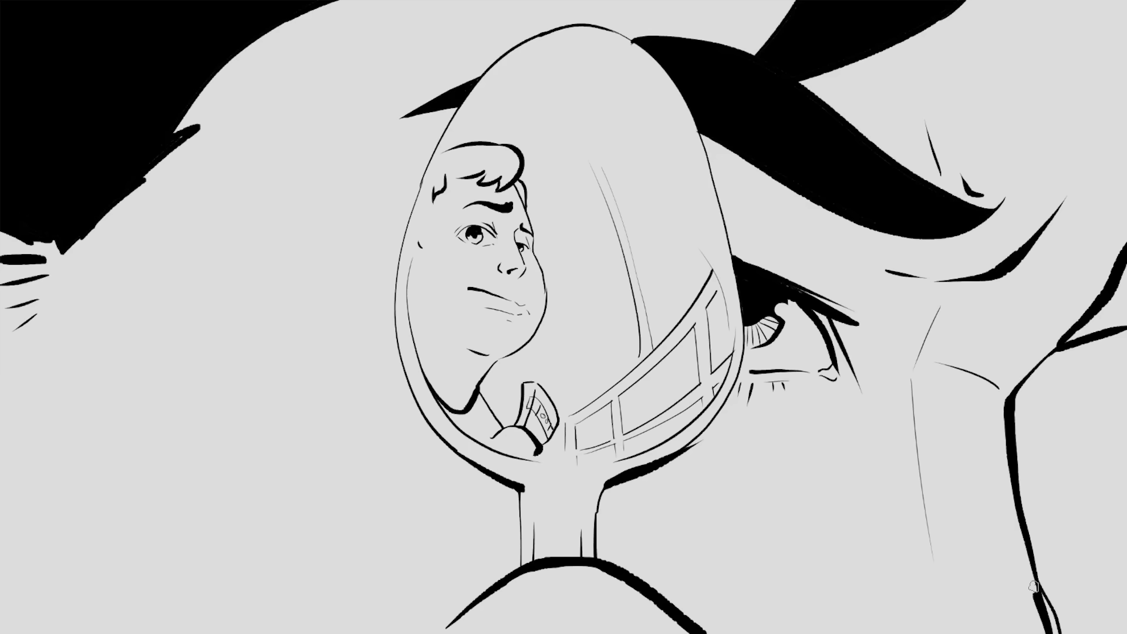
key(ctrl+z)
drag(1038, 590, 1052, 632)
key(g)
click(1056, 519)
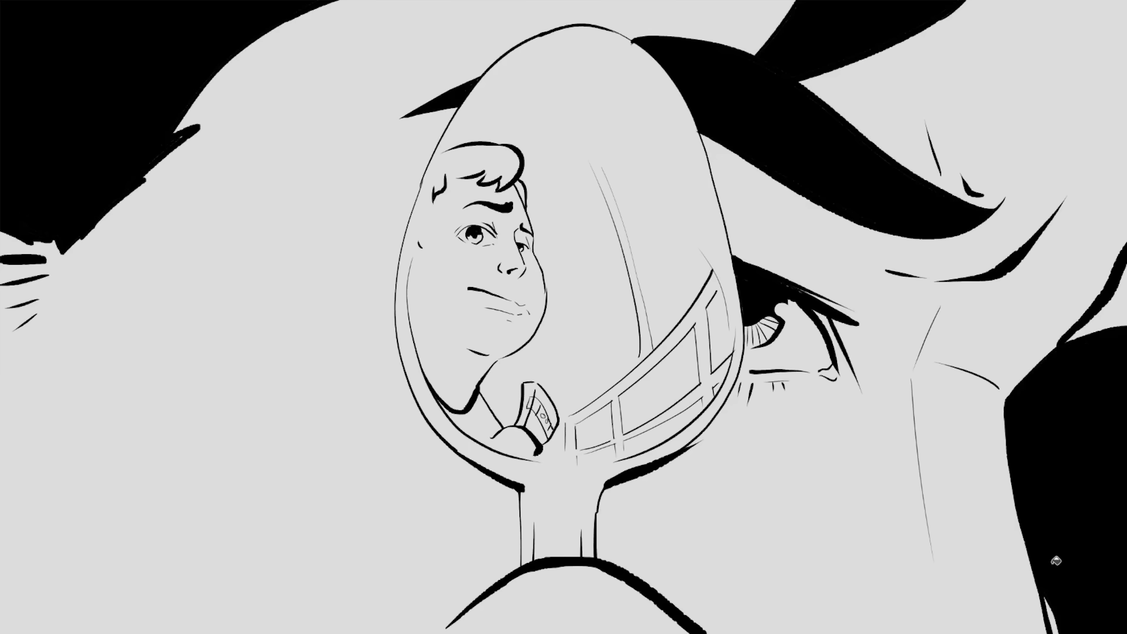
click(1052, 613)
click(1085, 317)
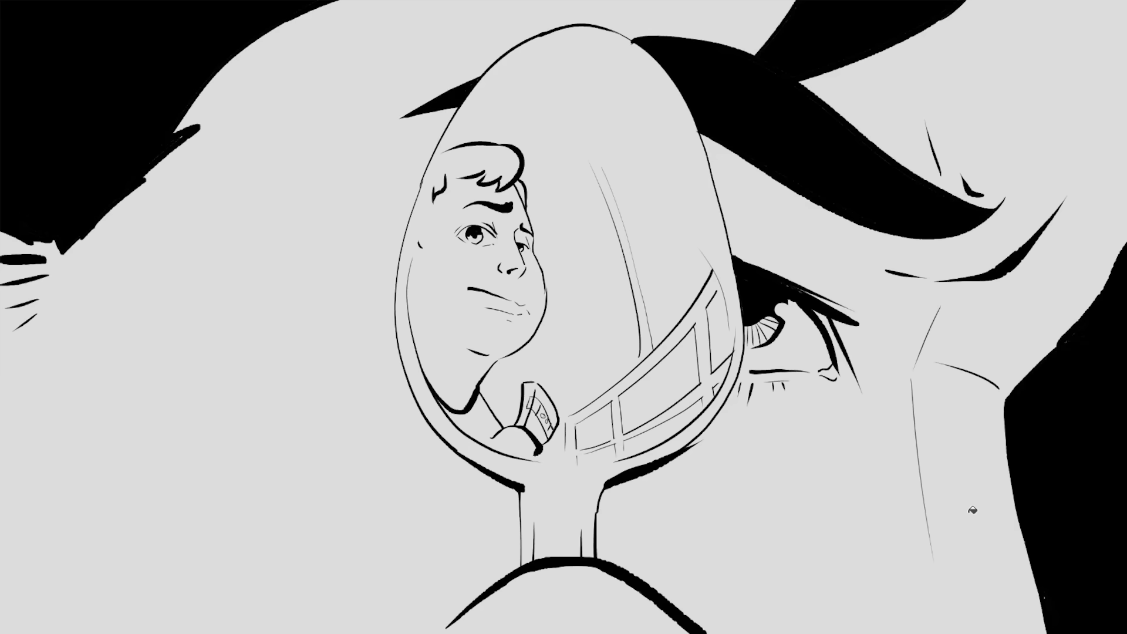
- Add tapered hair strands along the right side and a thin white highlight across the black hair
drag(1037, 313, 1125, 186)
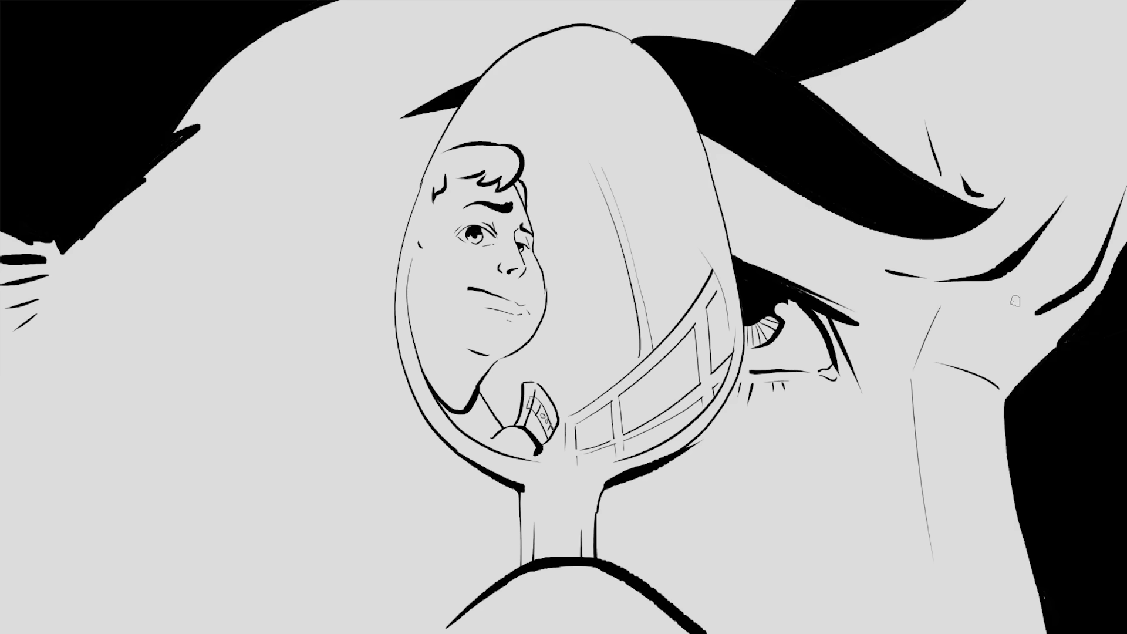
drag(1014, 301, 1111, 124)
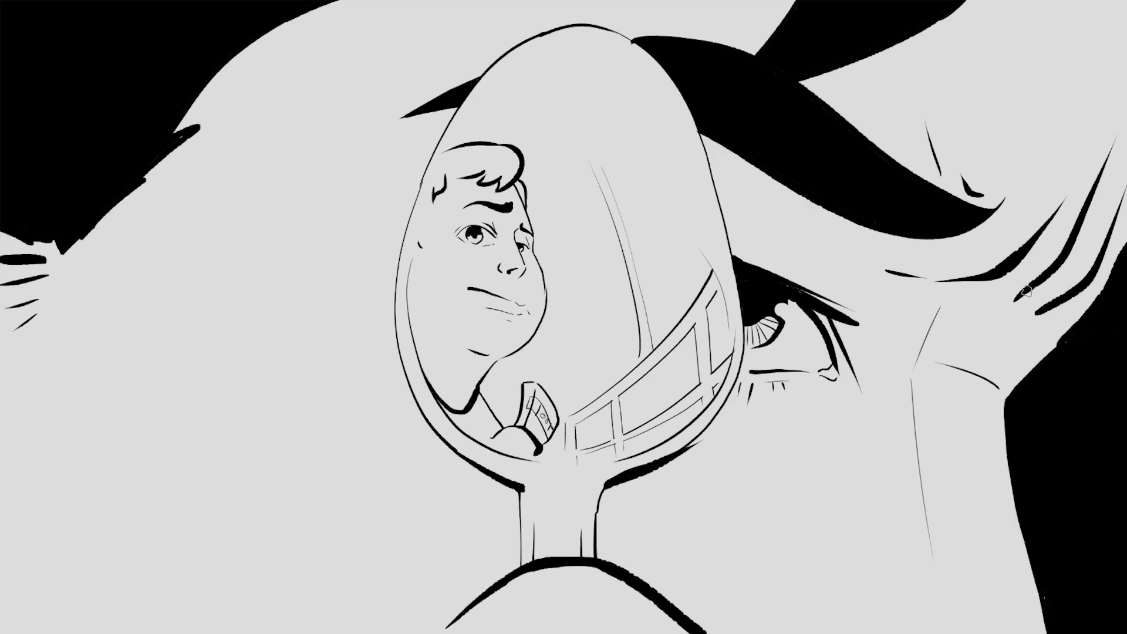
drag(1026, 291, 1002, 310)
drag(821, 69, 697, 109)
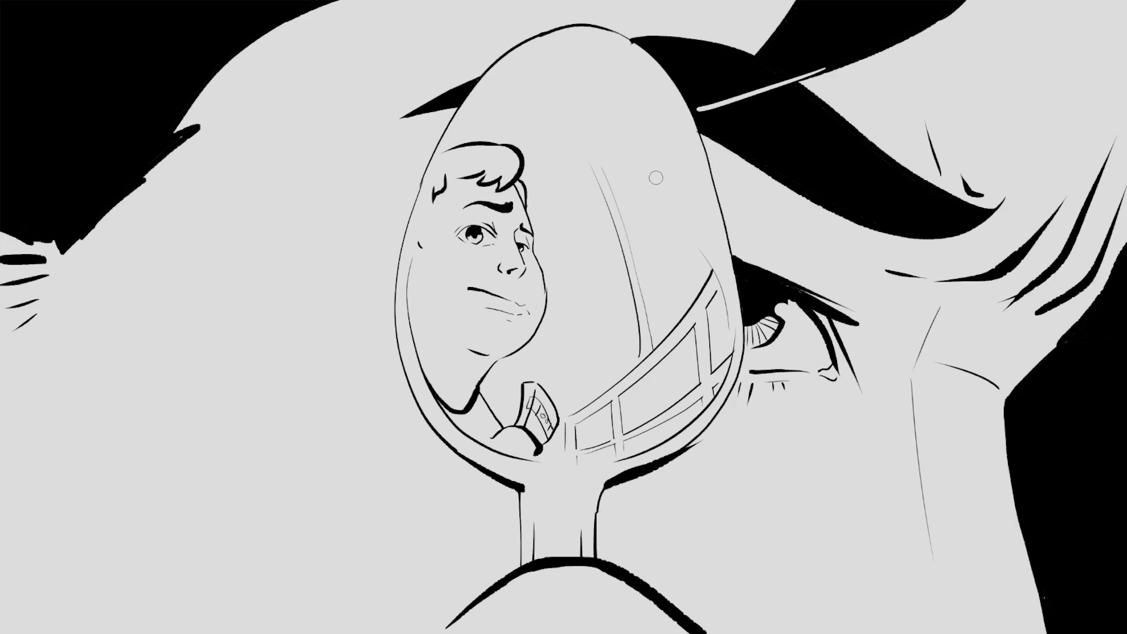